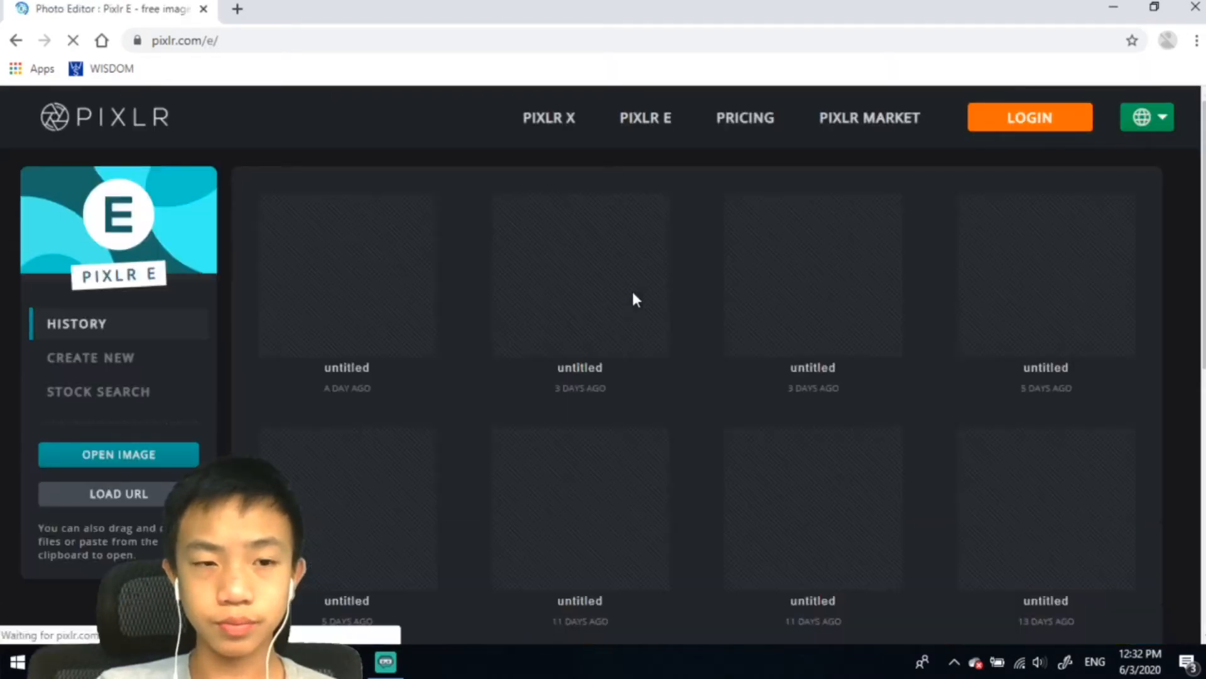
- Create a new blank image from the Web 720p preset (1280x720) with the background turned off
click(143, 362)
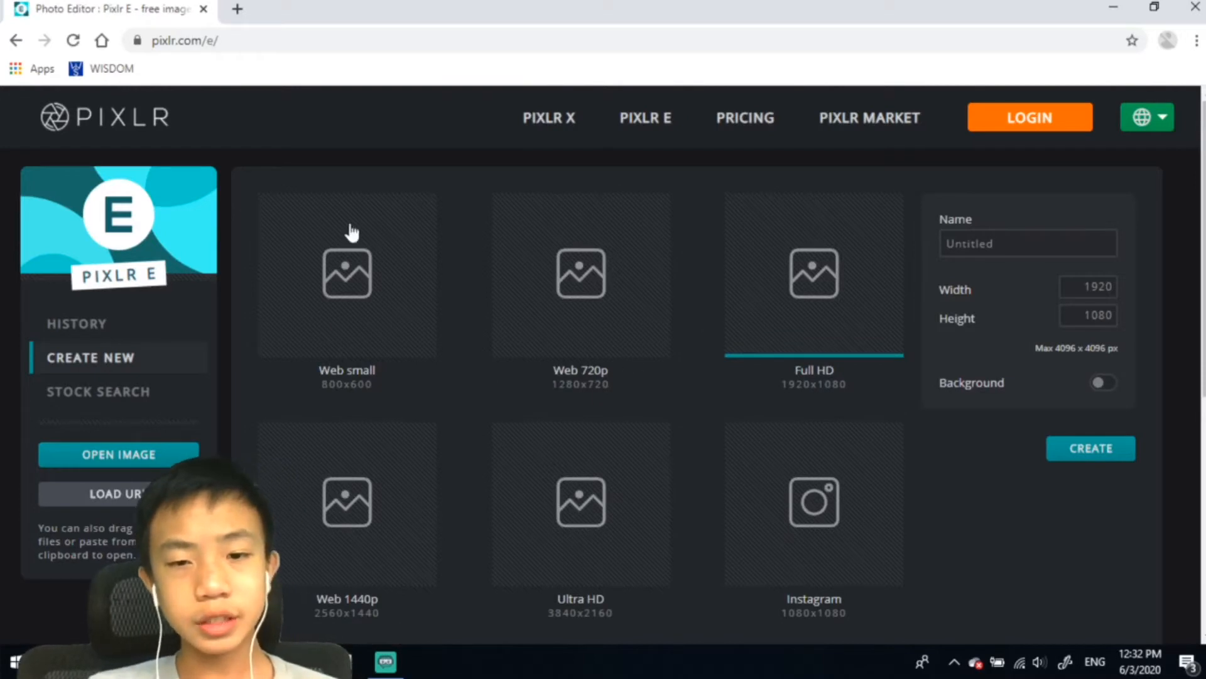
scroll(939, 540, down, 7)
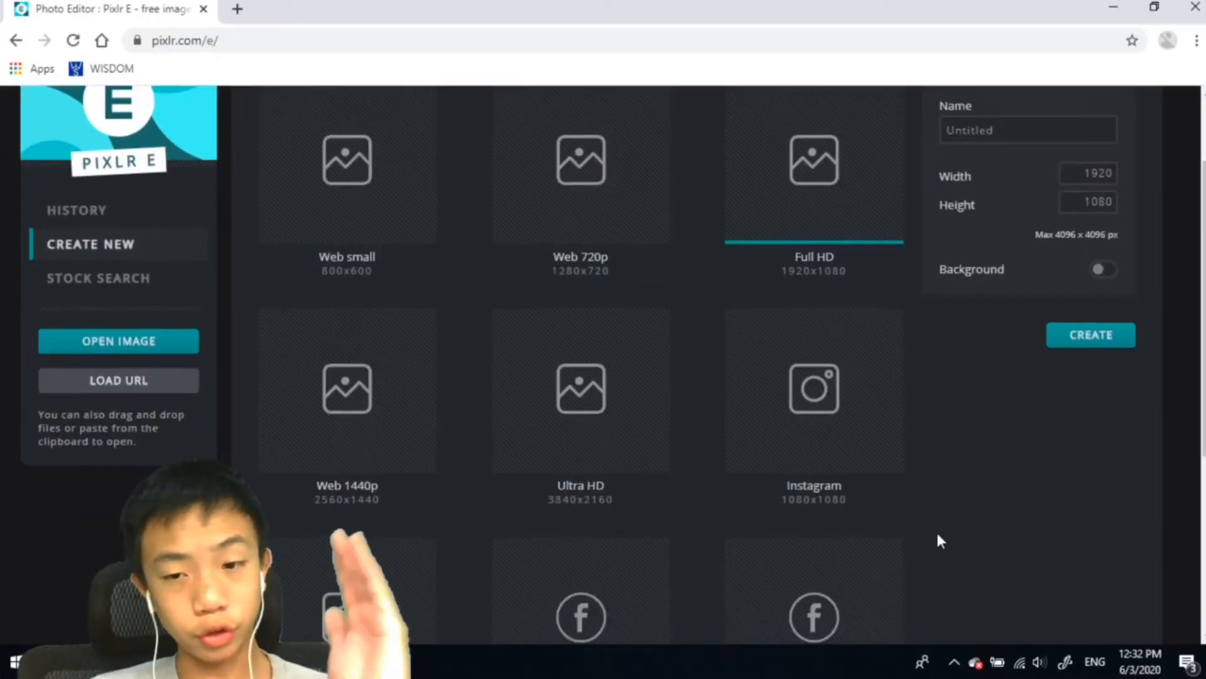
scroll(939, 540, up, 1)
scroll(939, 542, up, 5)
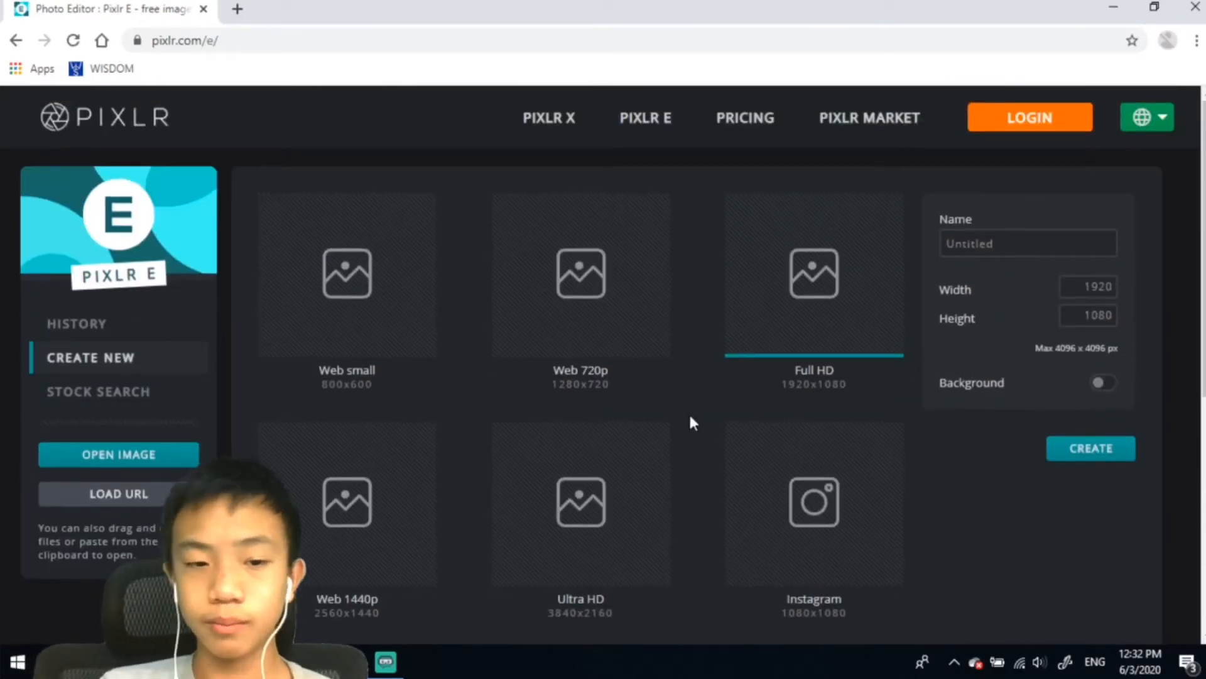
click(599, 350)
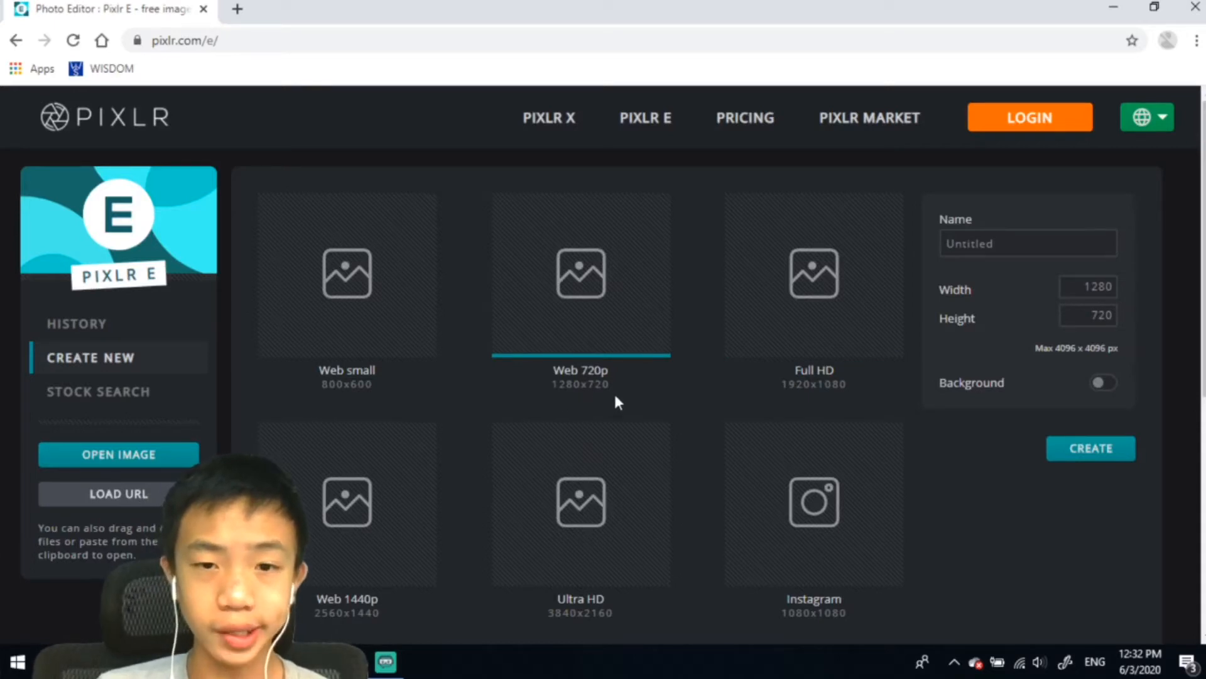
click(1104, 383)
click(966, 425)
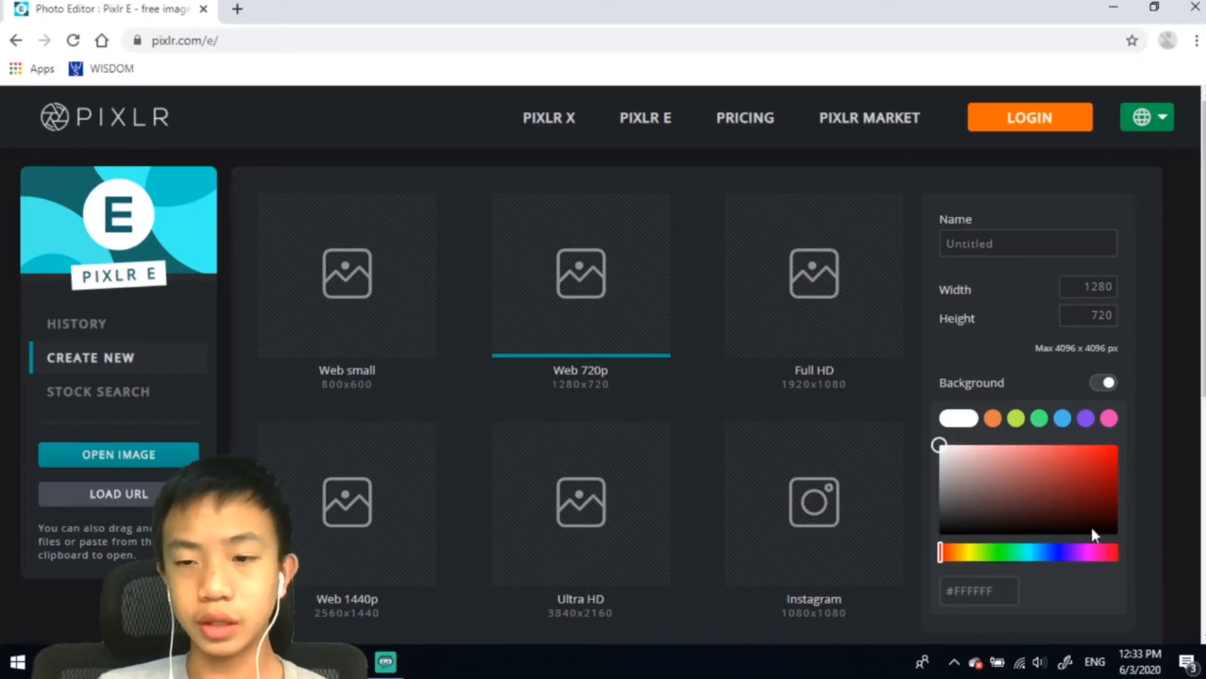
click(1104, 385)
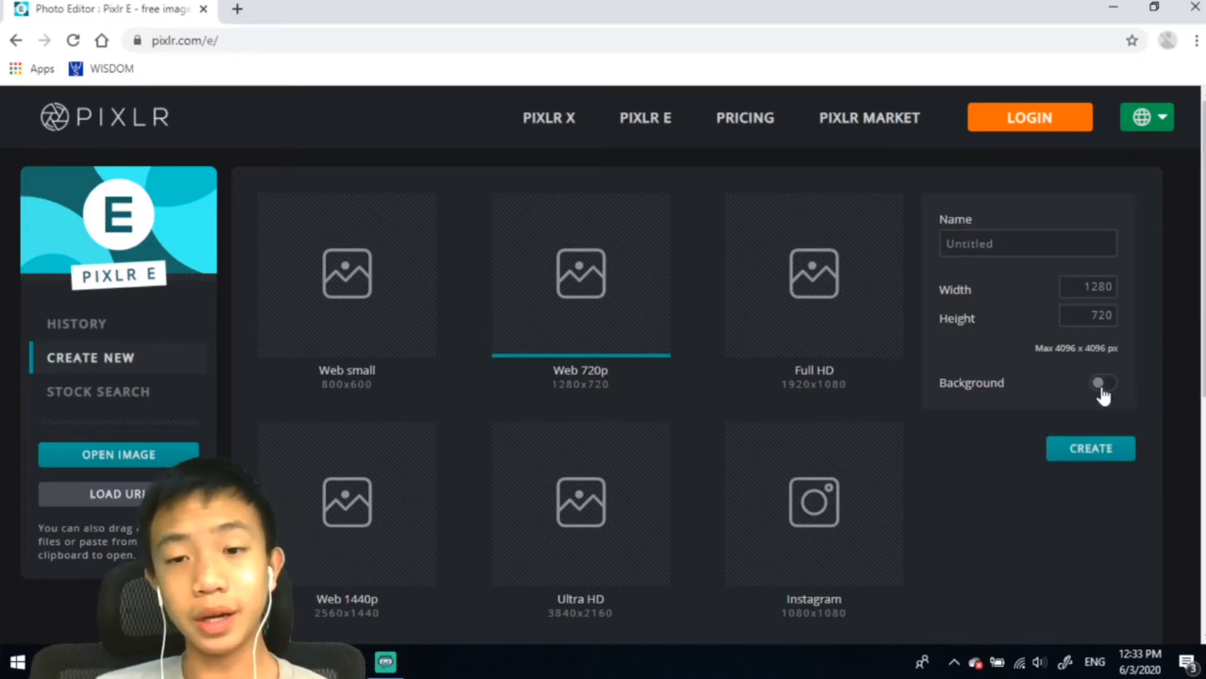
click(1087, 452)
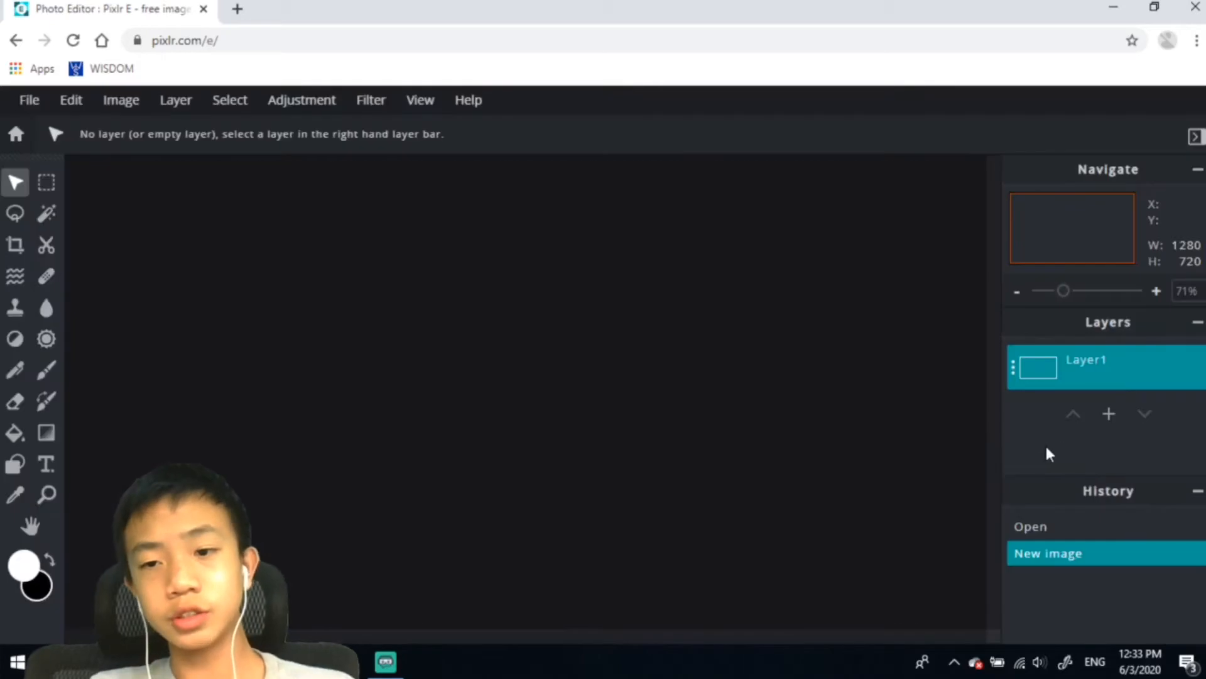
- Add the photo WIN_20200603_12_28_14_Pro from the Camera Roll folder in Pictures as an image layer
click(1111, 415)
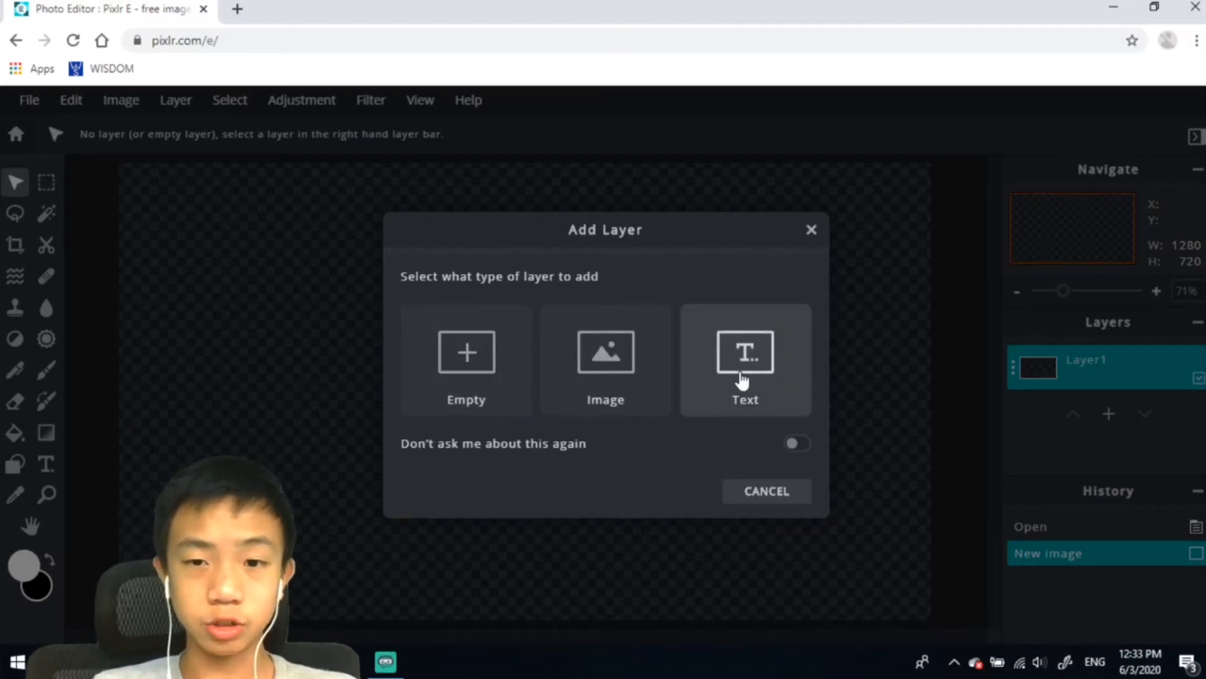
click(636, 370)
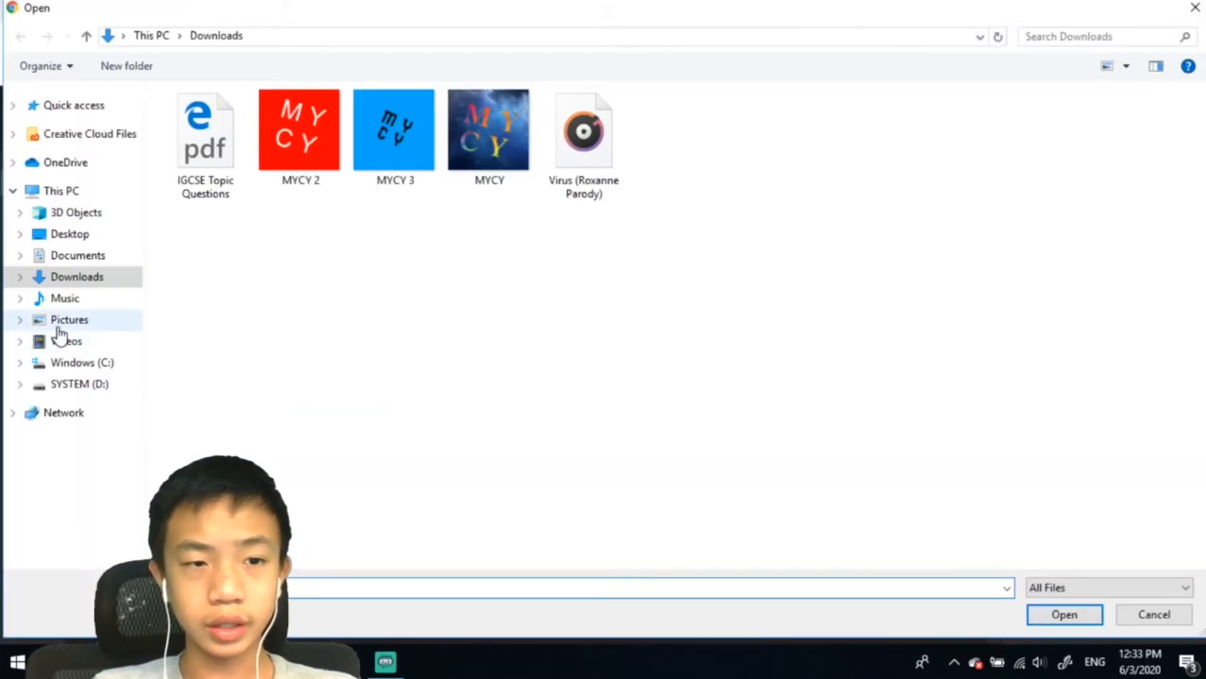
click(93, 327)
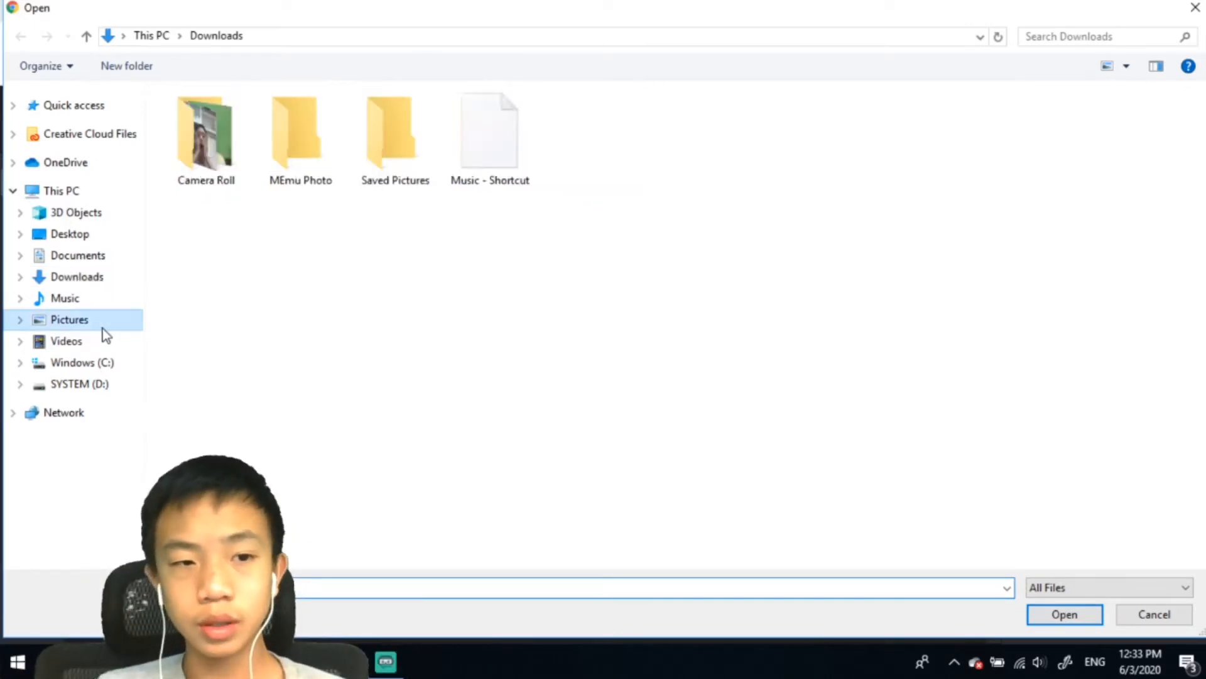
click(201, 179)
double_click(201, 179)
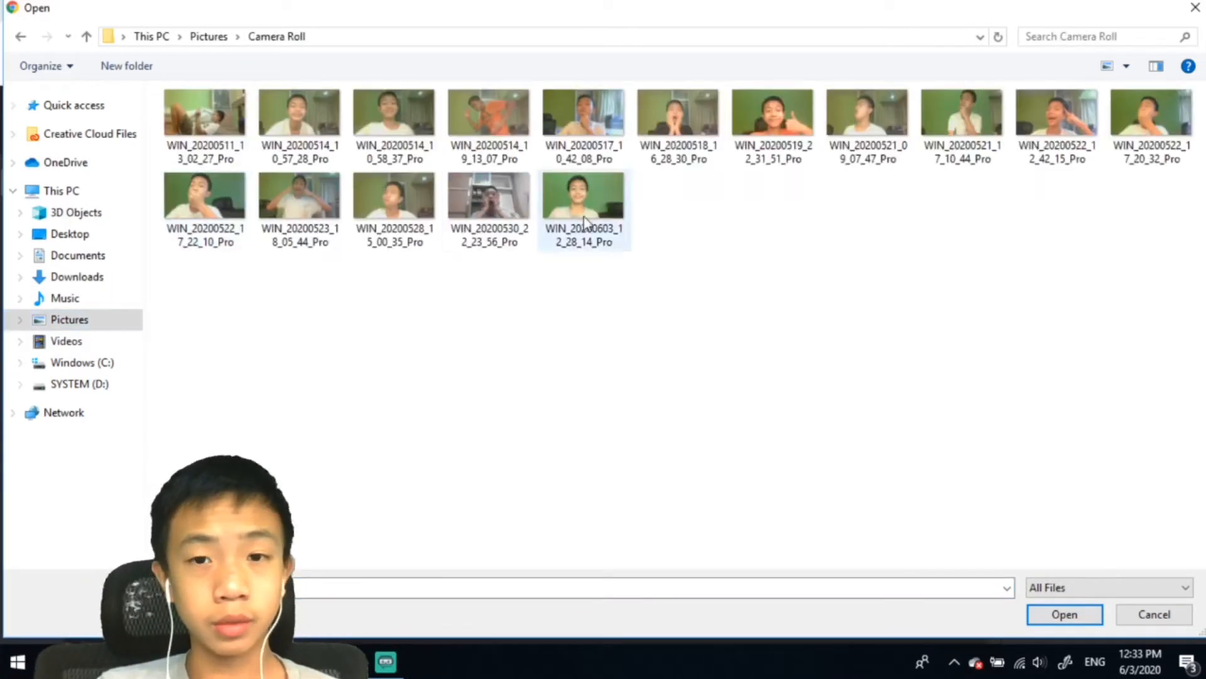
click(604, 252)
click(1093, 617)
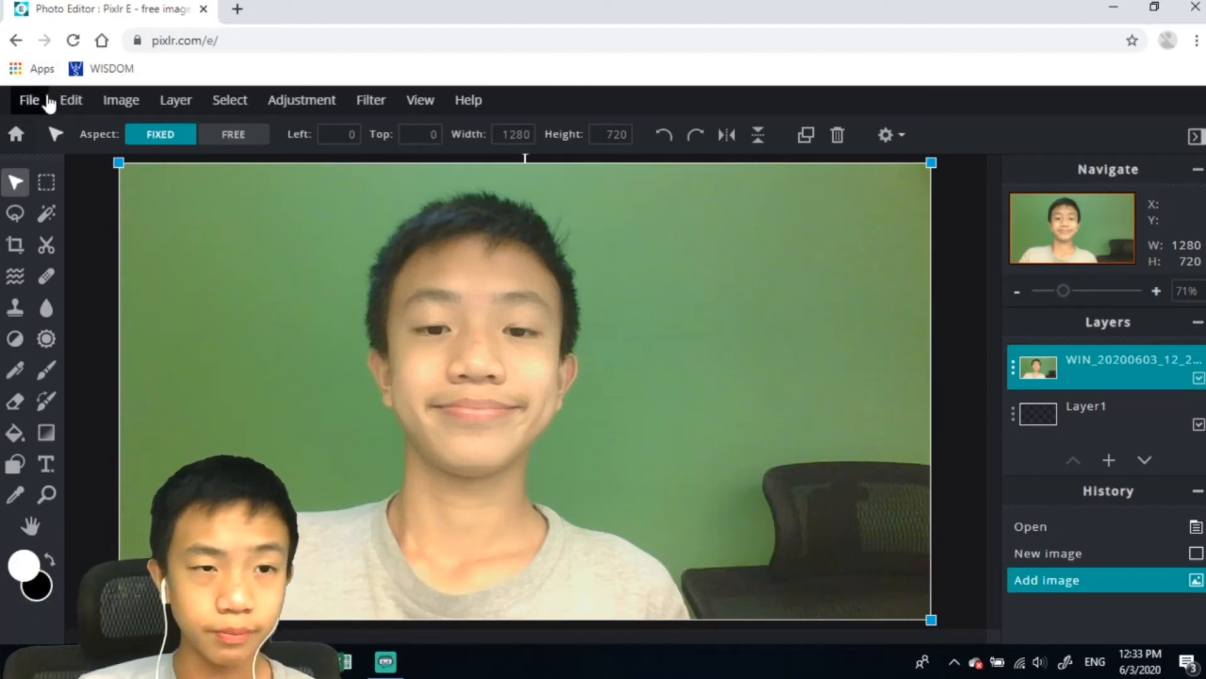
- Remove the green background from the photo layer with the automatic AI CutOut, continuing past the premium ad
click(47, 247)
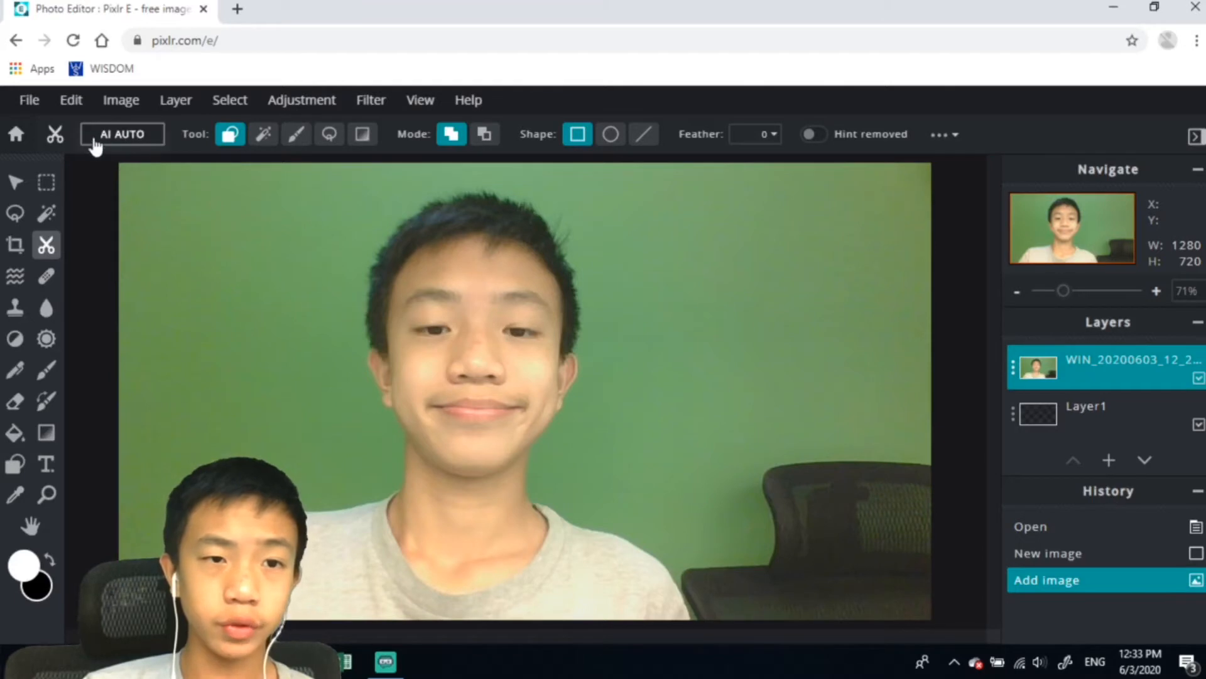
click(139, 135)
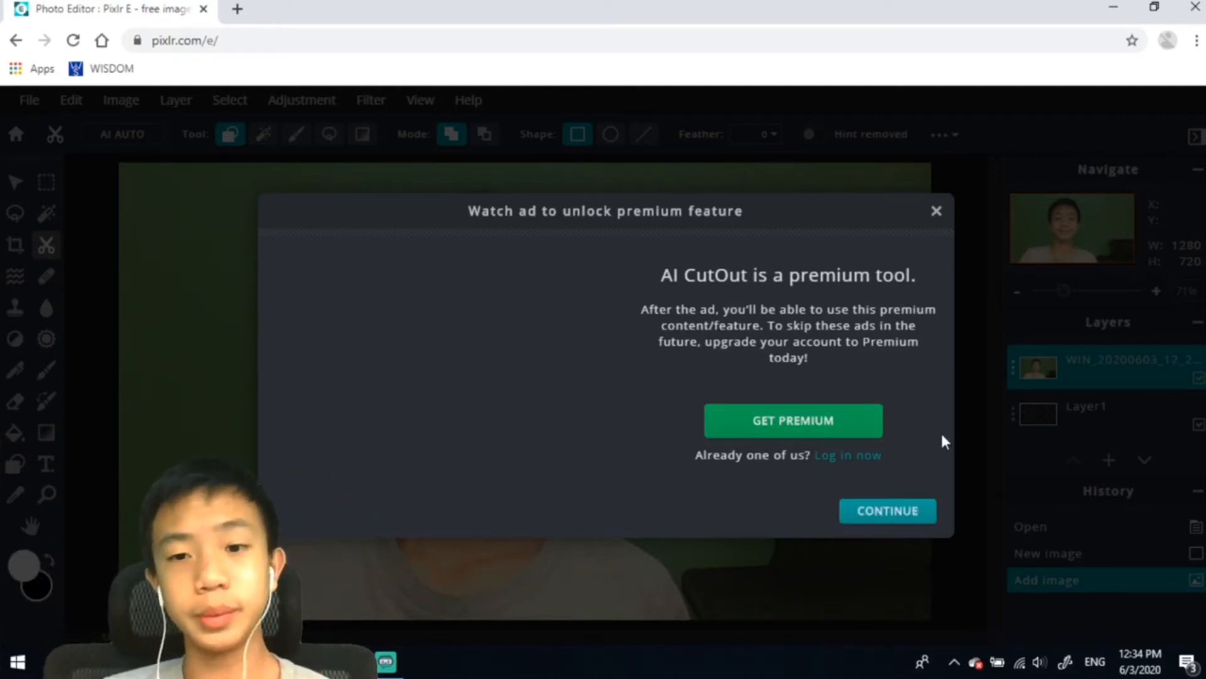
click(900, 514)
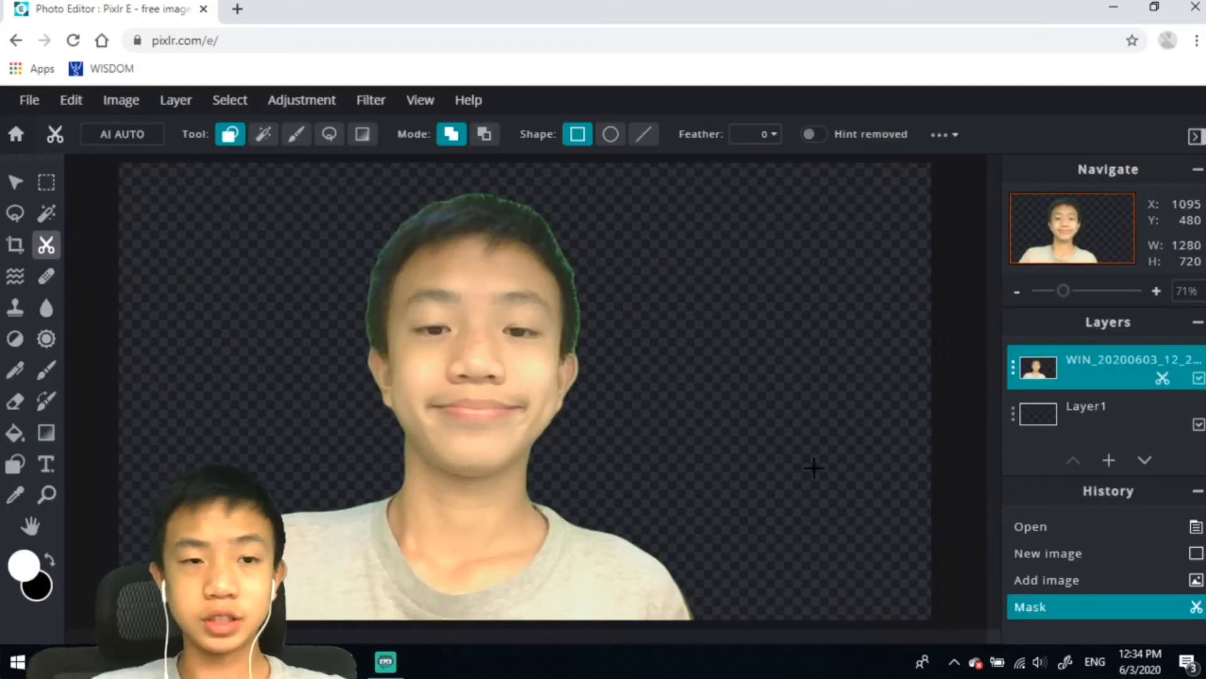
- Download the cutout as a 1280x720 PNG under the file name Untitled and dismiss the download notices
click(30, 104)
click(78, 258)
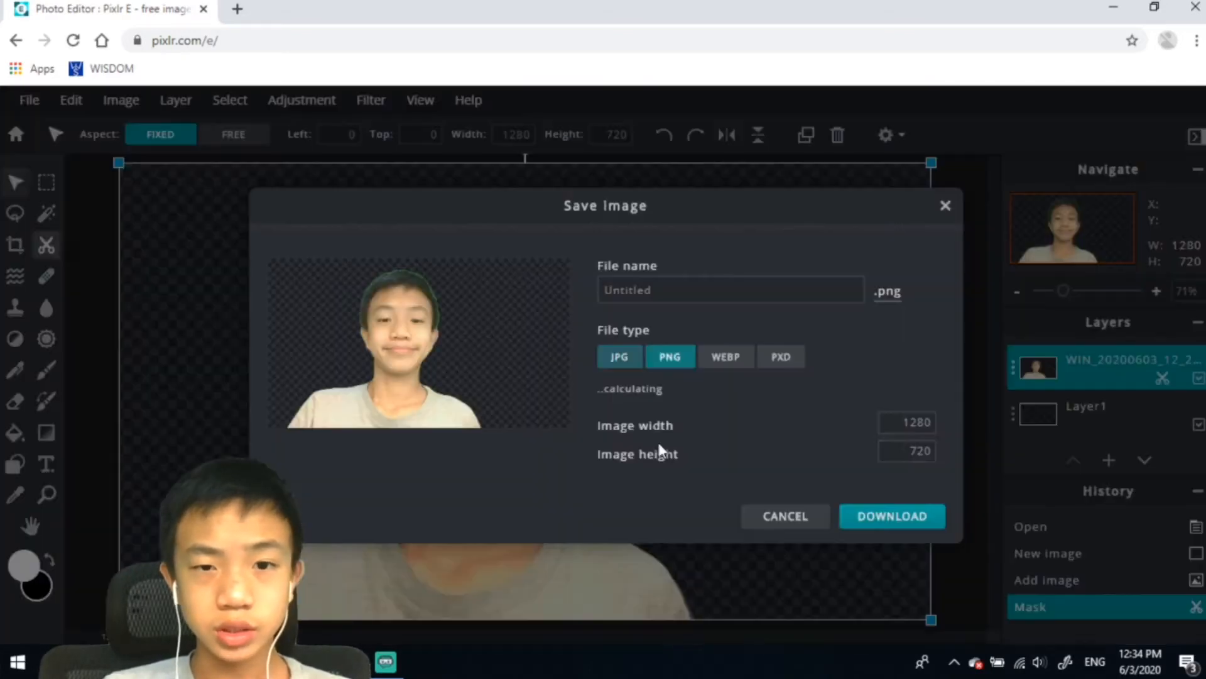
click(907, 522)
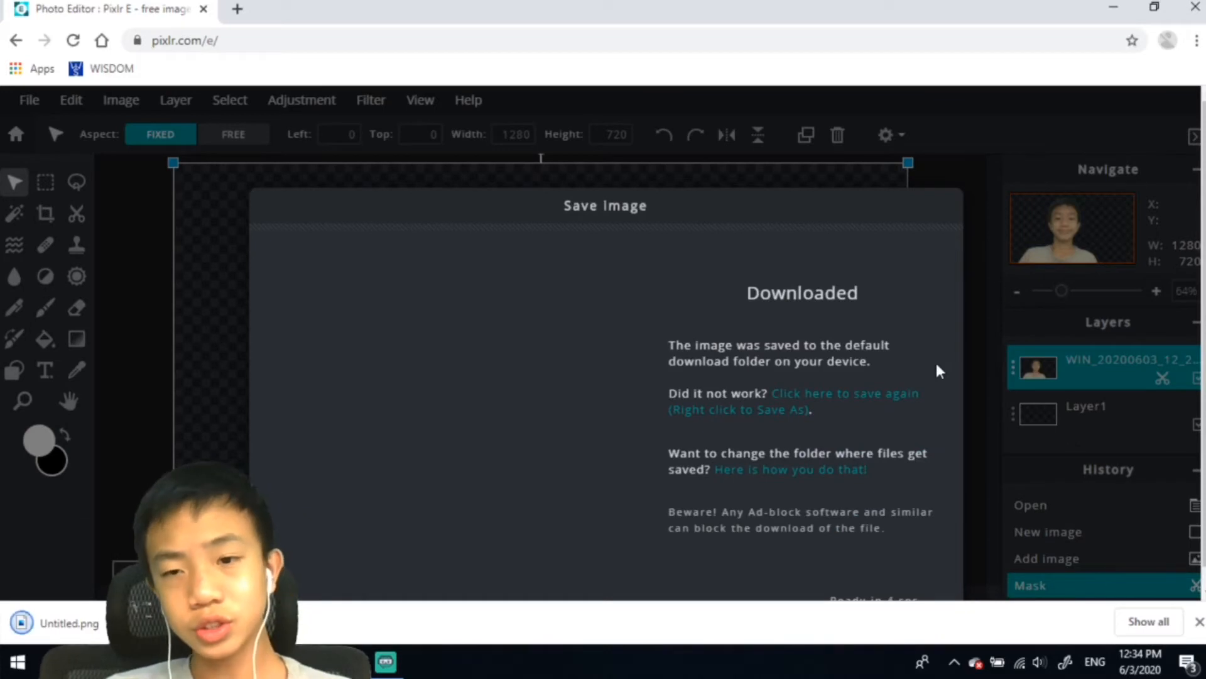
click(1199, 622)
click(904, 600)
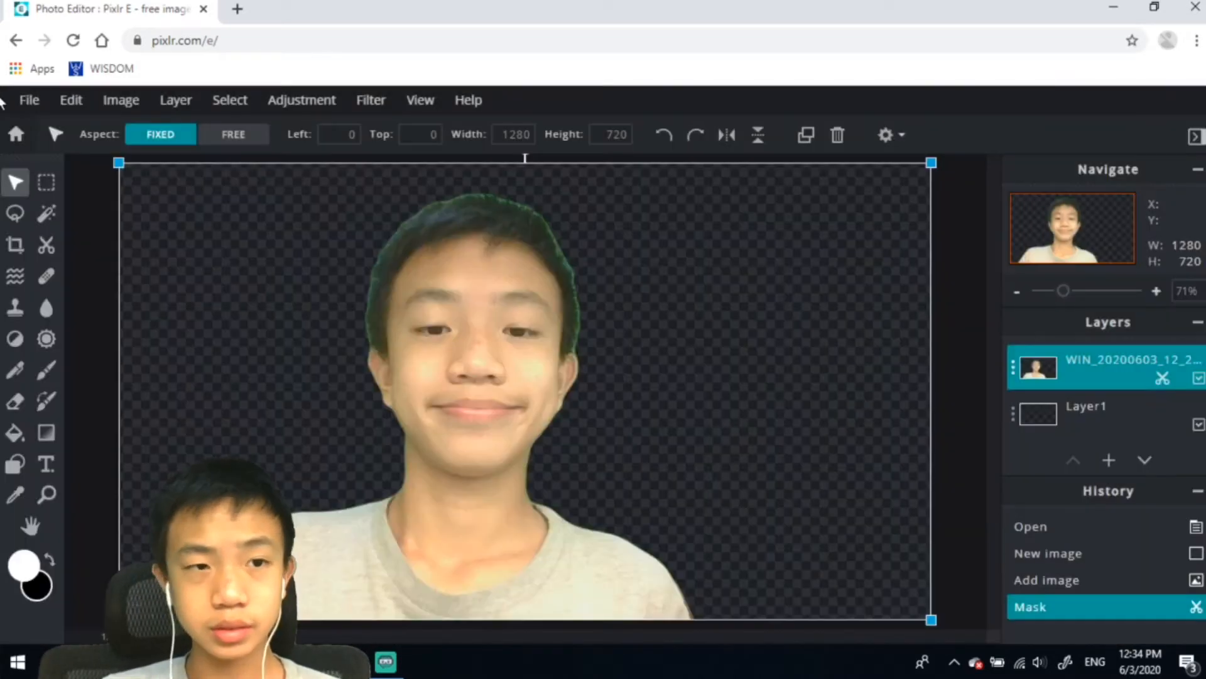
- Create a second new image from the Web 720p preset (1280x720) with a white #FFFFFF background
click(16, 137)
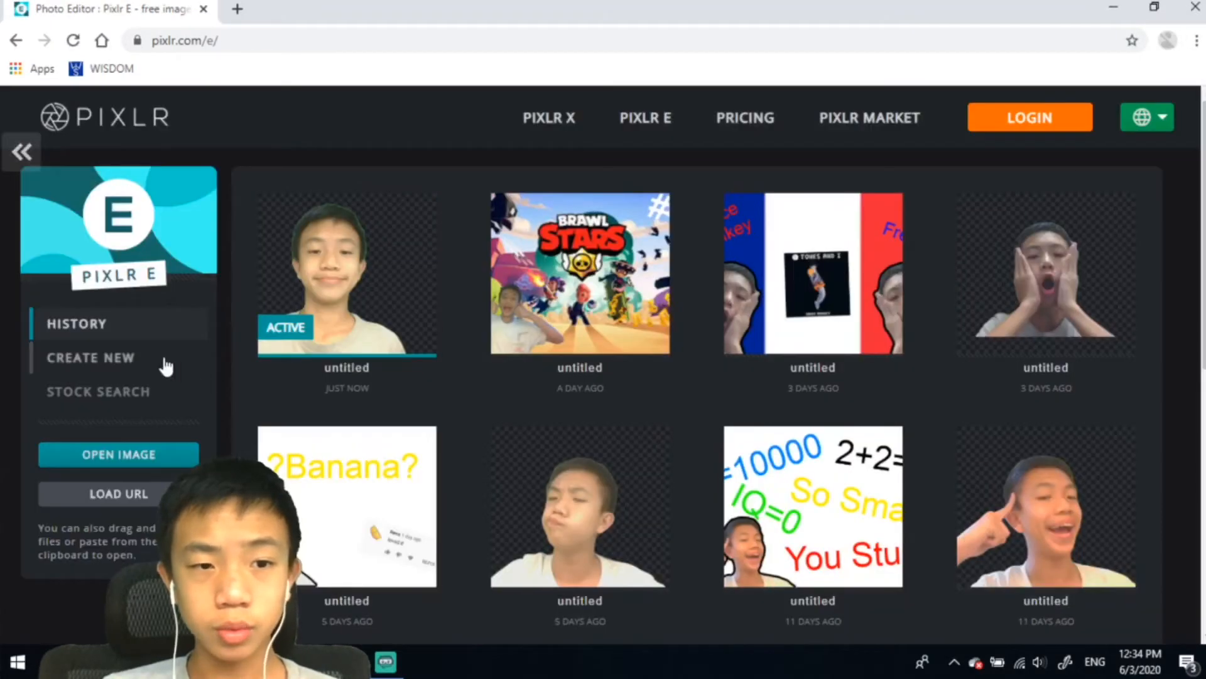
click(138, 358)
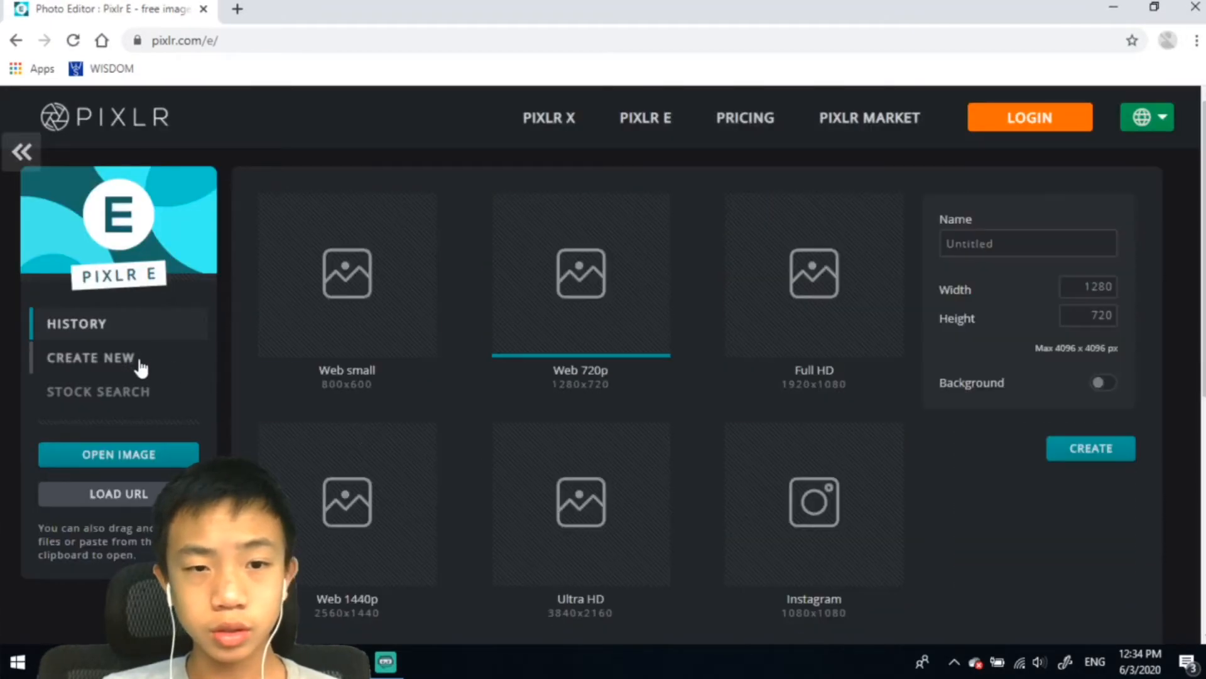
click(1098, 385)
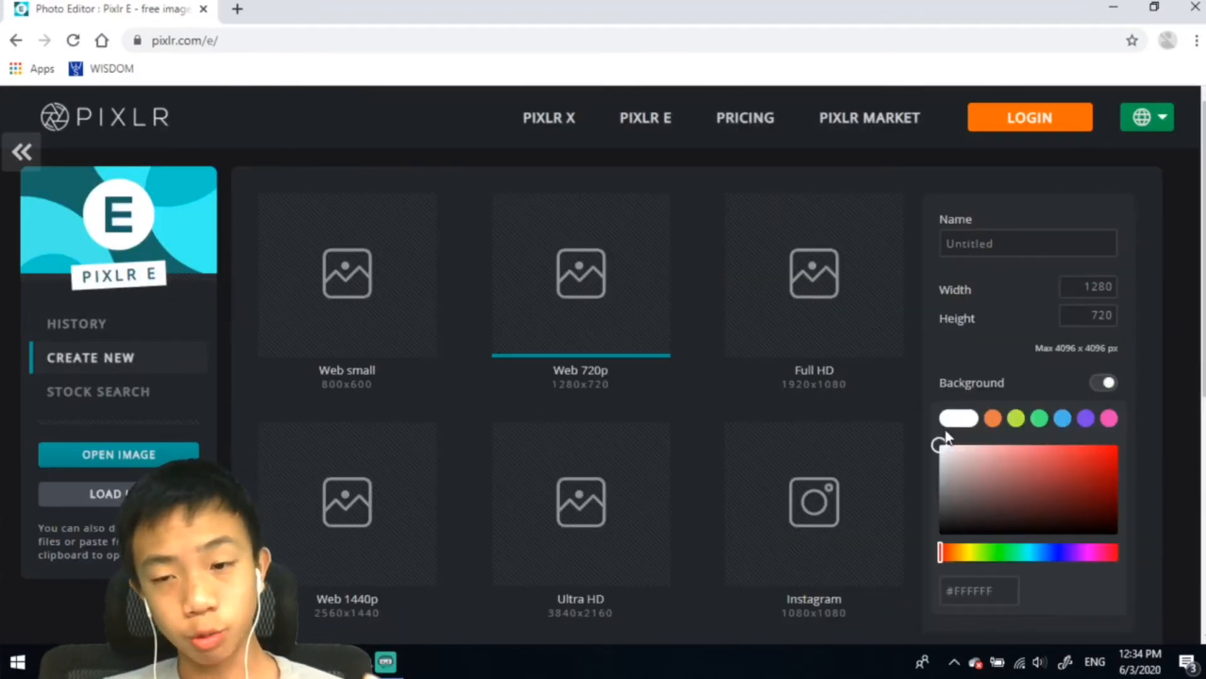
scroll(999, 553, down, 3)
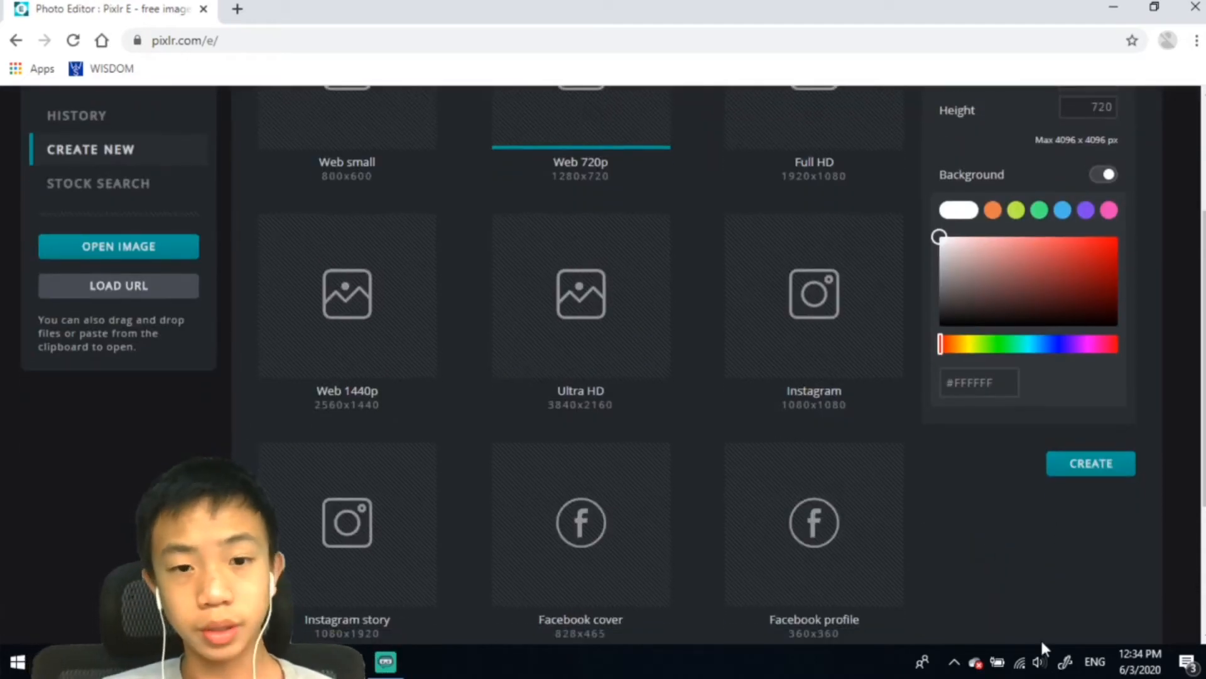
scroll(1040, 639, up, 2)
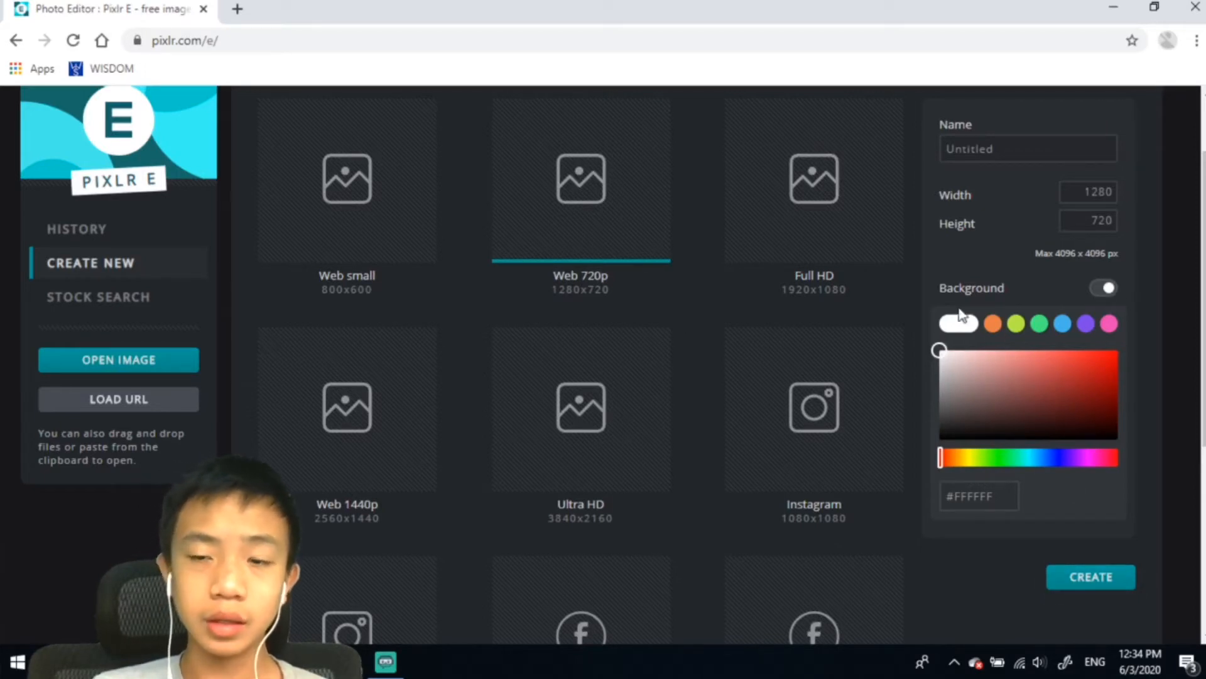
click(1065, 582)
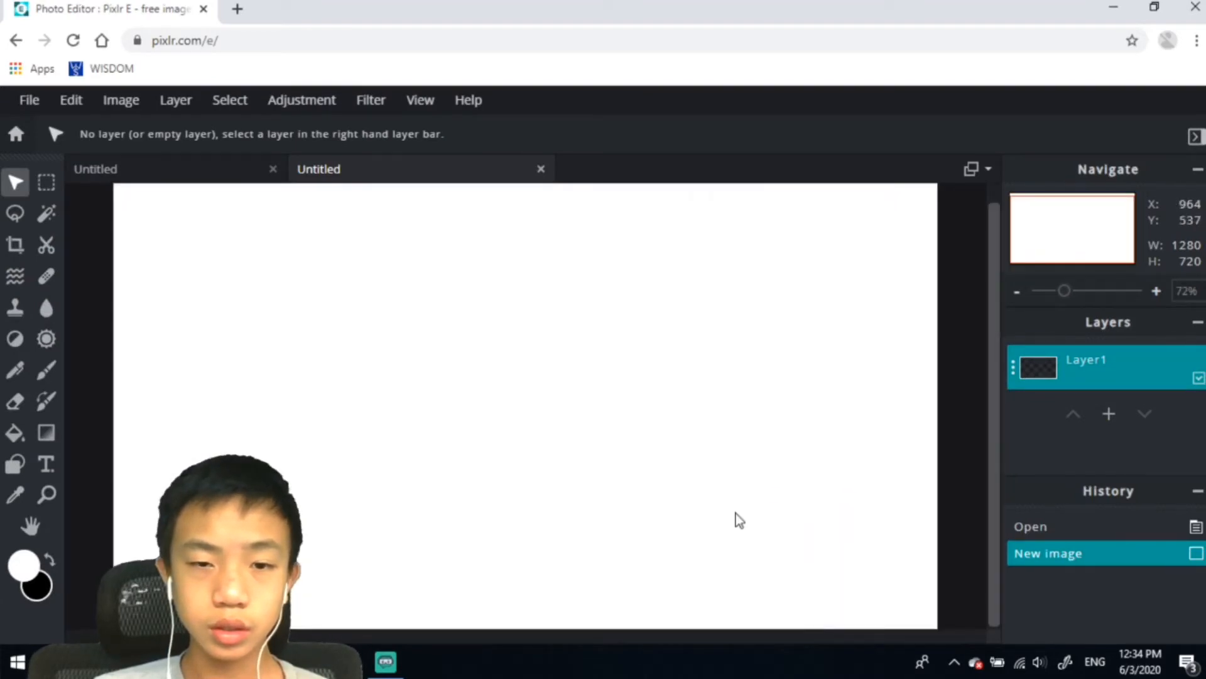
- Set the zoom level of the new white canvas to 60%
scroll(736, 514, down, 3)
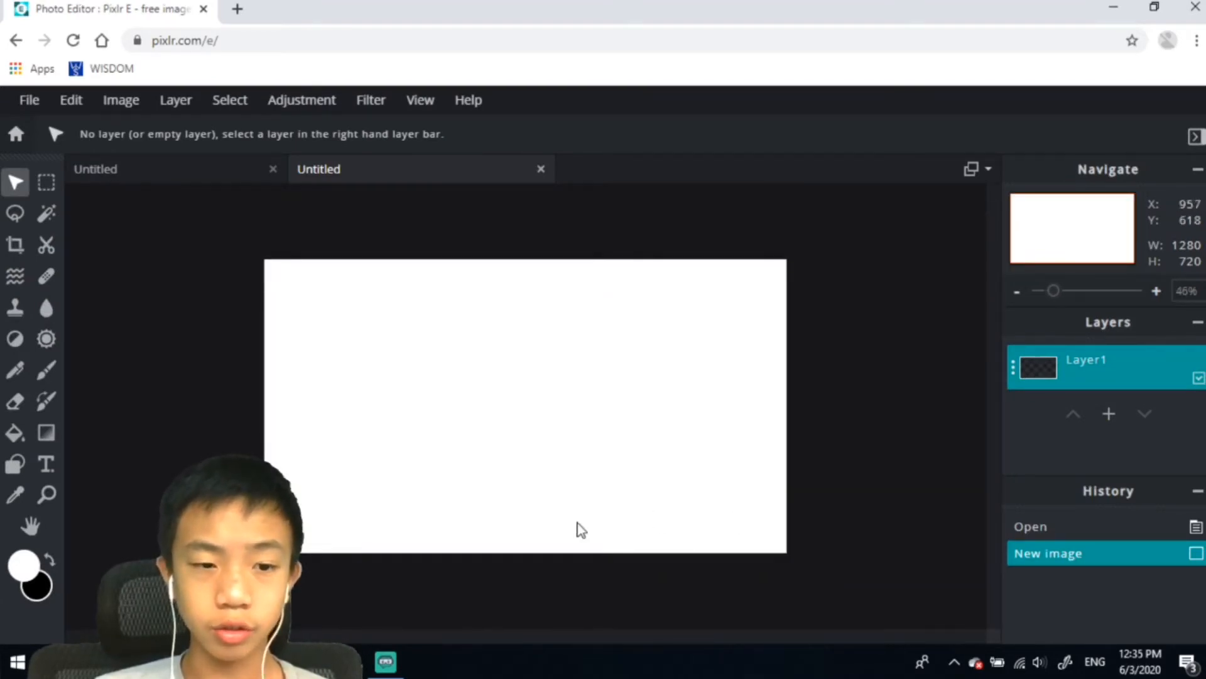
click(1179, 290)
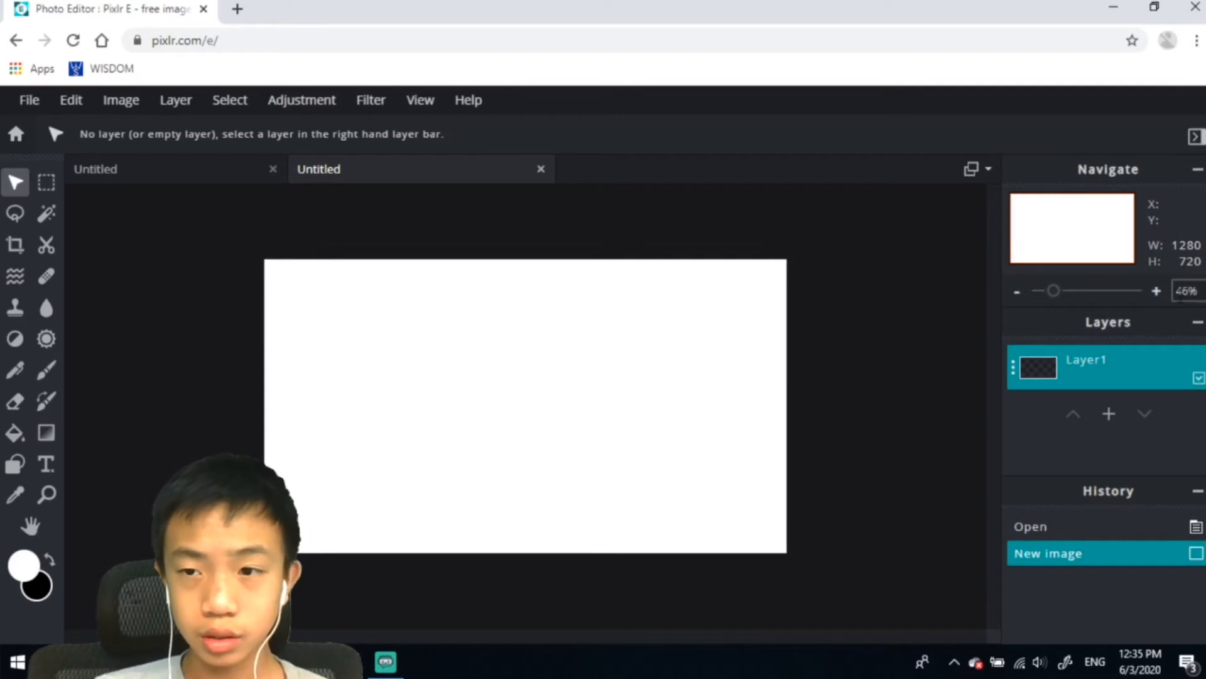
key(BackSpace)
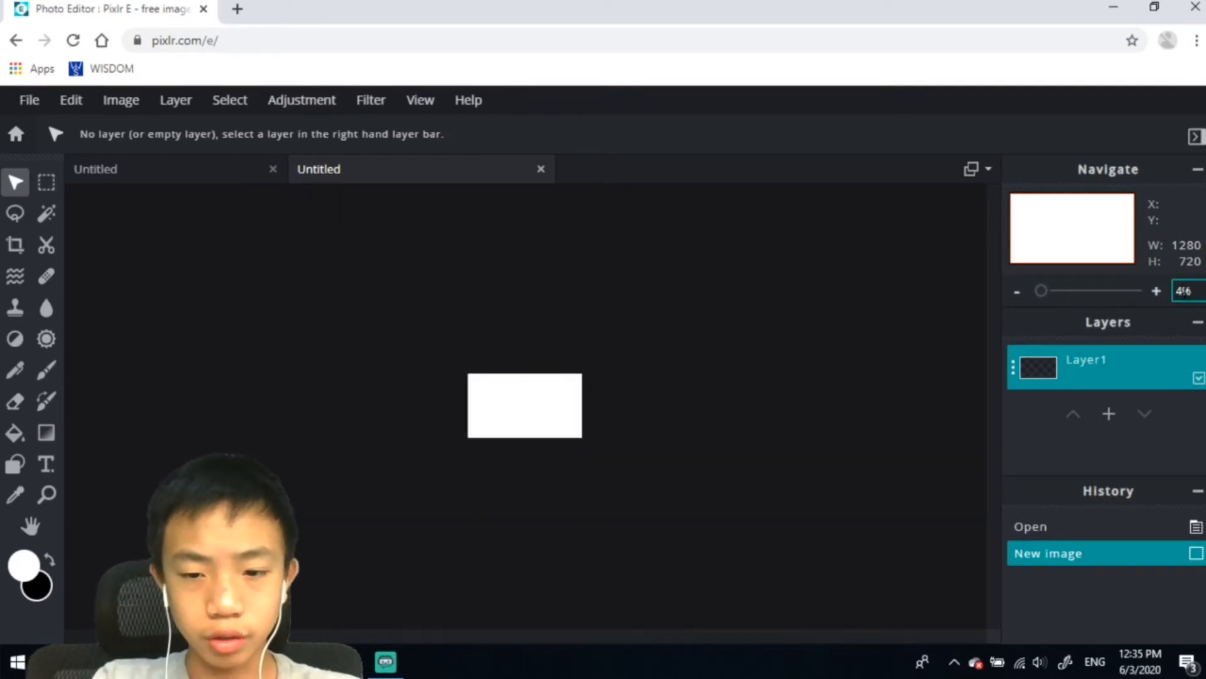
text(0)
key(BackSpace)
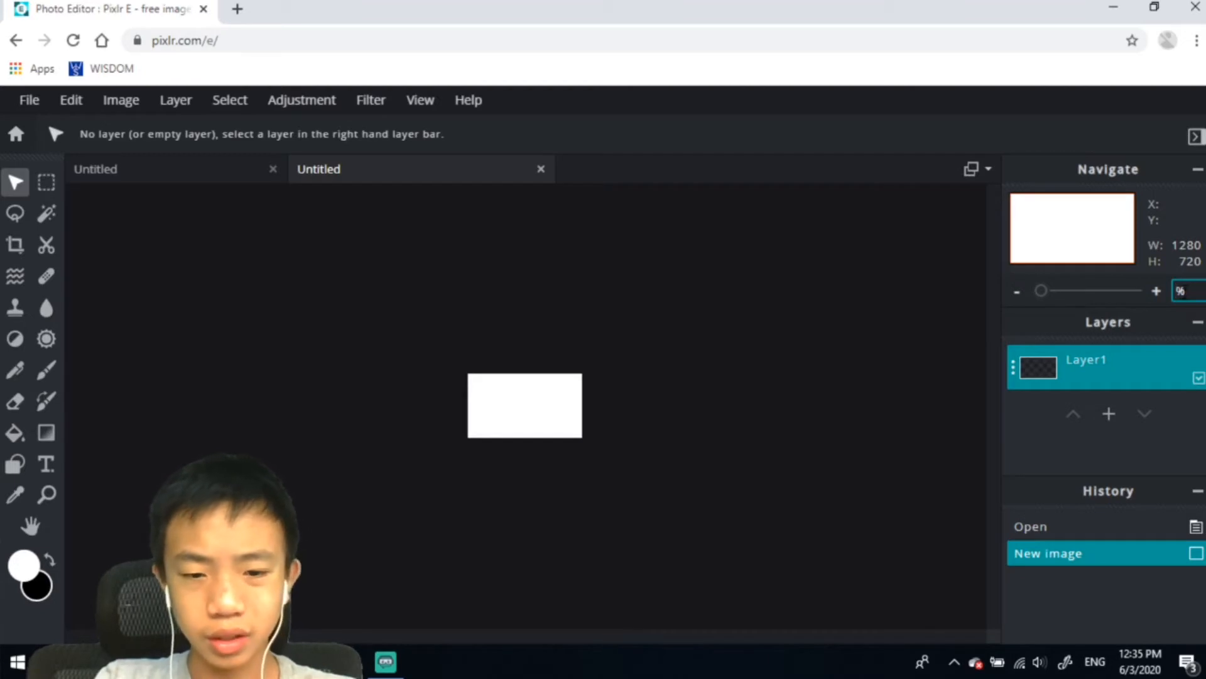
text(50)
key(BackSpace)
key(BackSpace)
text(60)
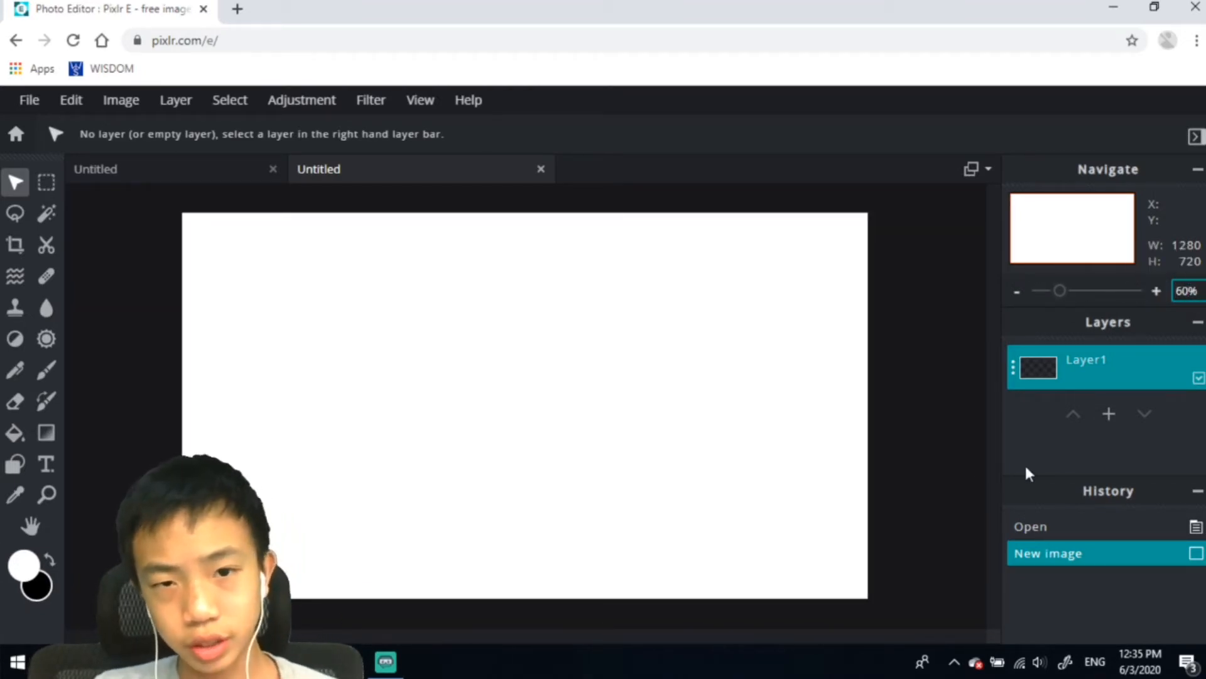
- Switch to File Explorer and check the Downloads folder for the saved cutout, then return to the image editor
click(277, 662)
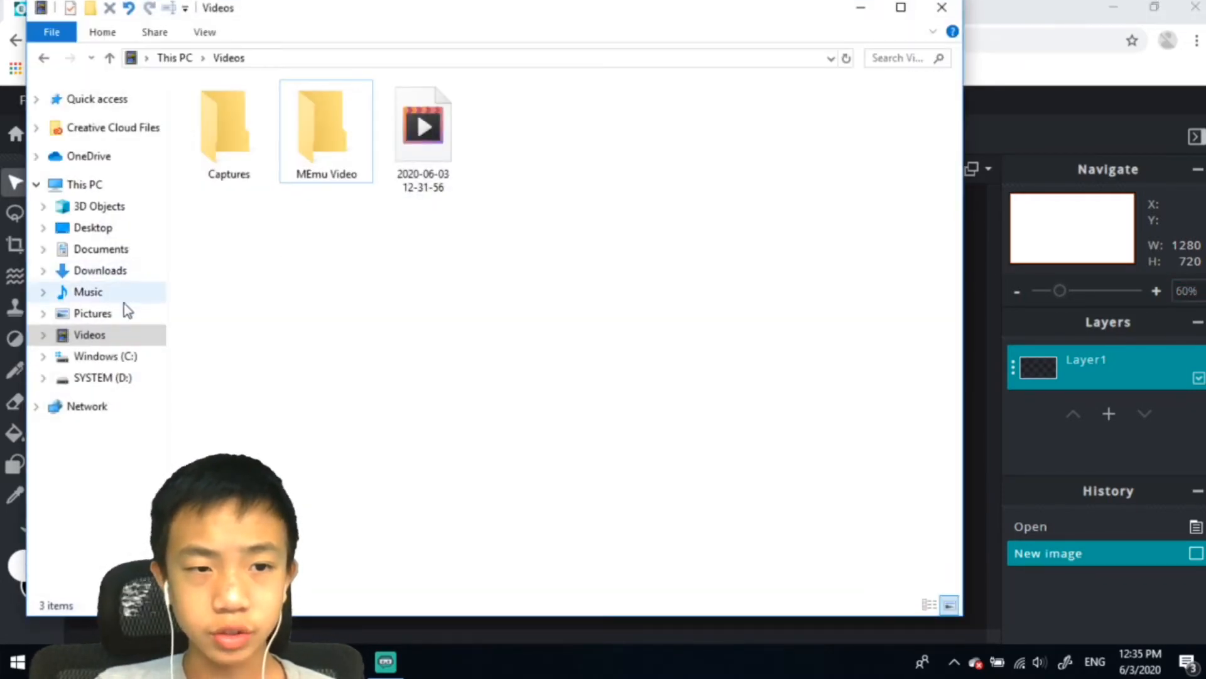
click(116, 270)
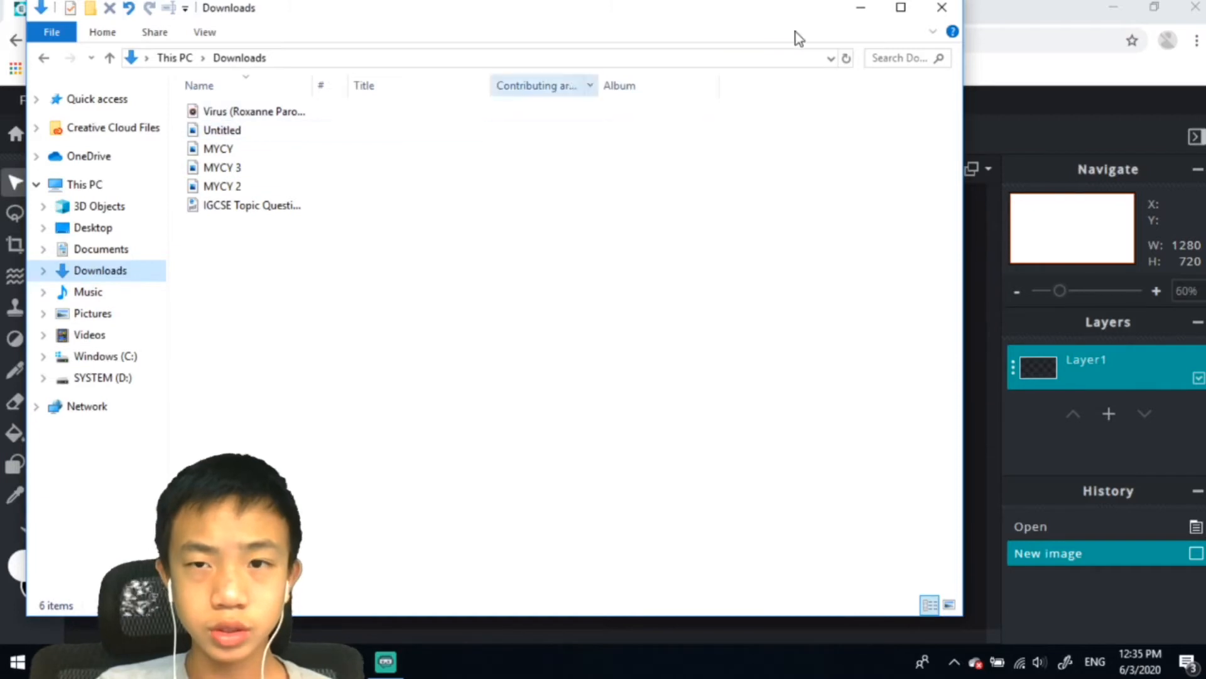
click(862, 9)
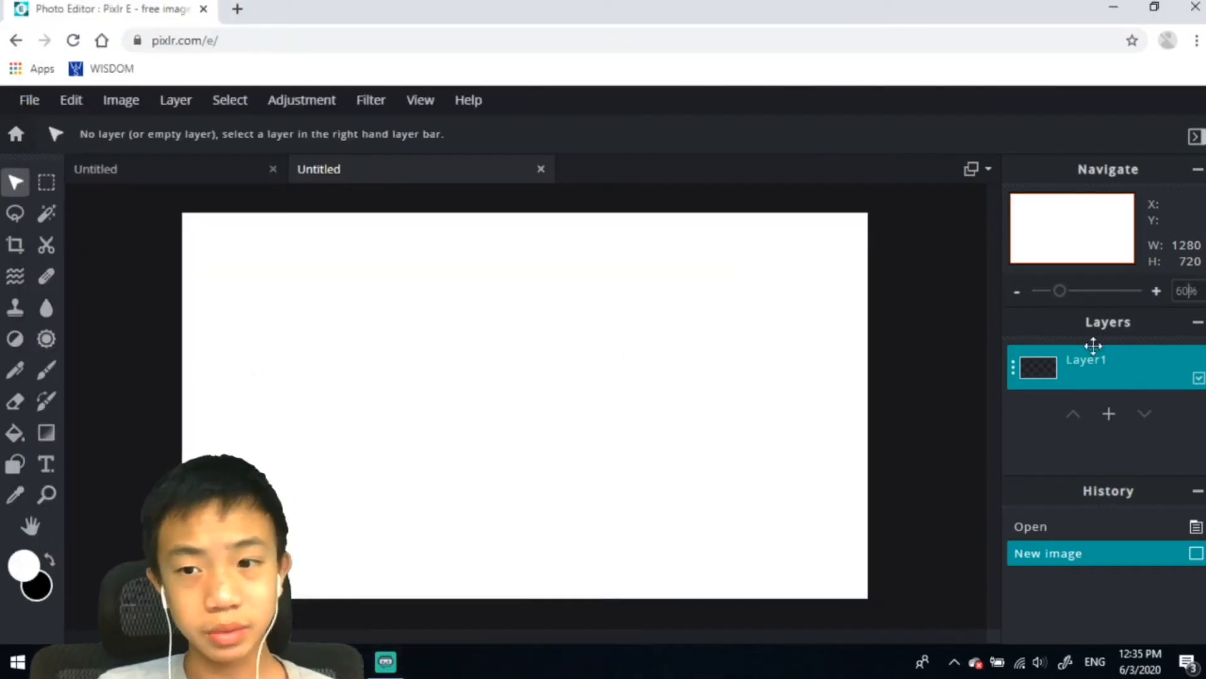
- Add the Untitled cutout image from the Downloads folder as a new layer on the white canvas and dismiss the advert
click(1109, 412)
click(595, 361)
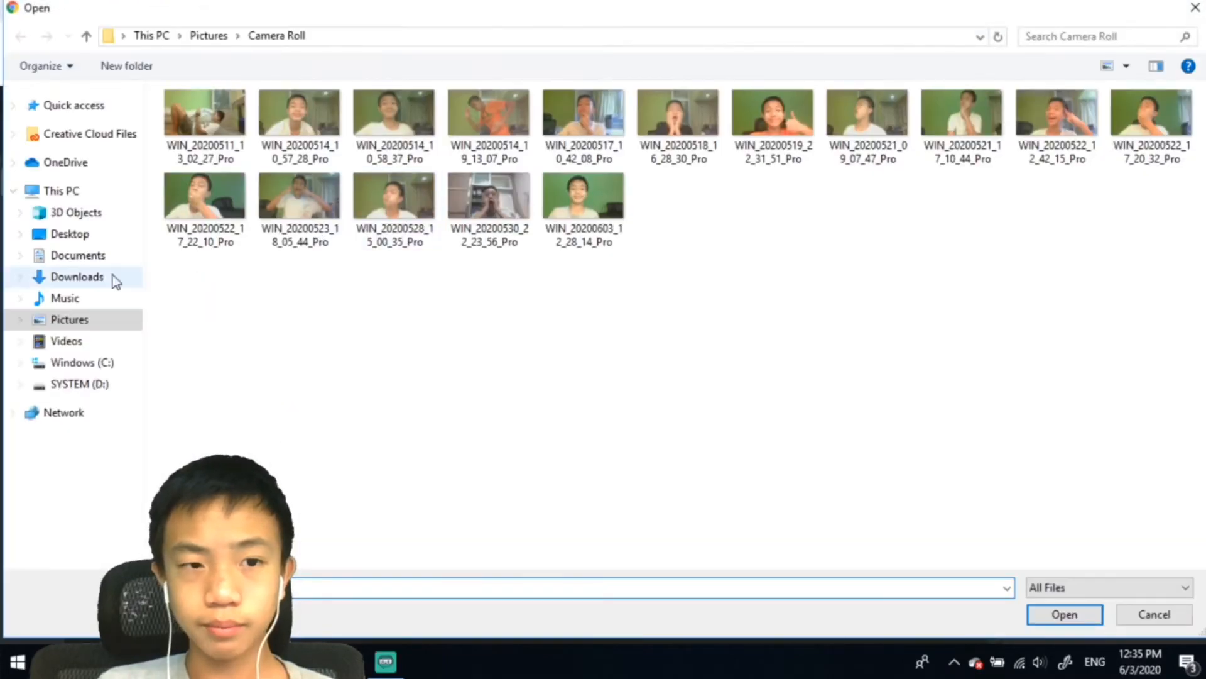
click(81, 277)
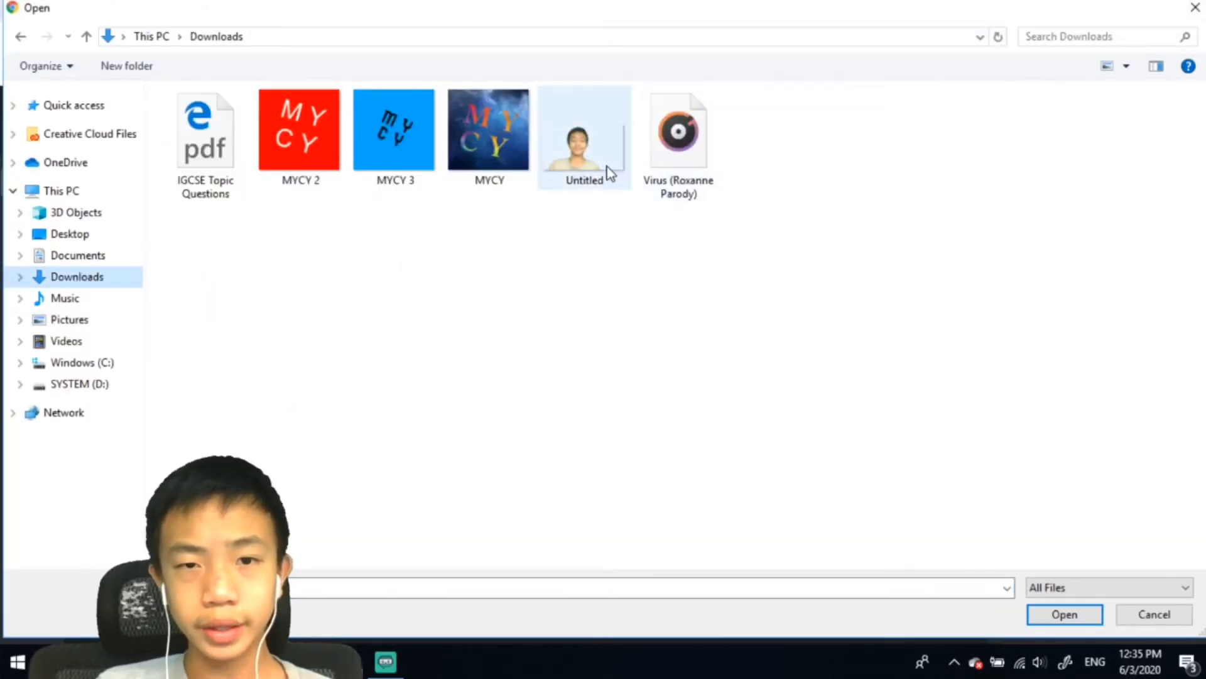
click(619, 120)
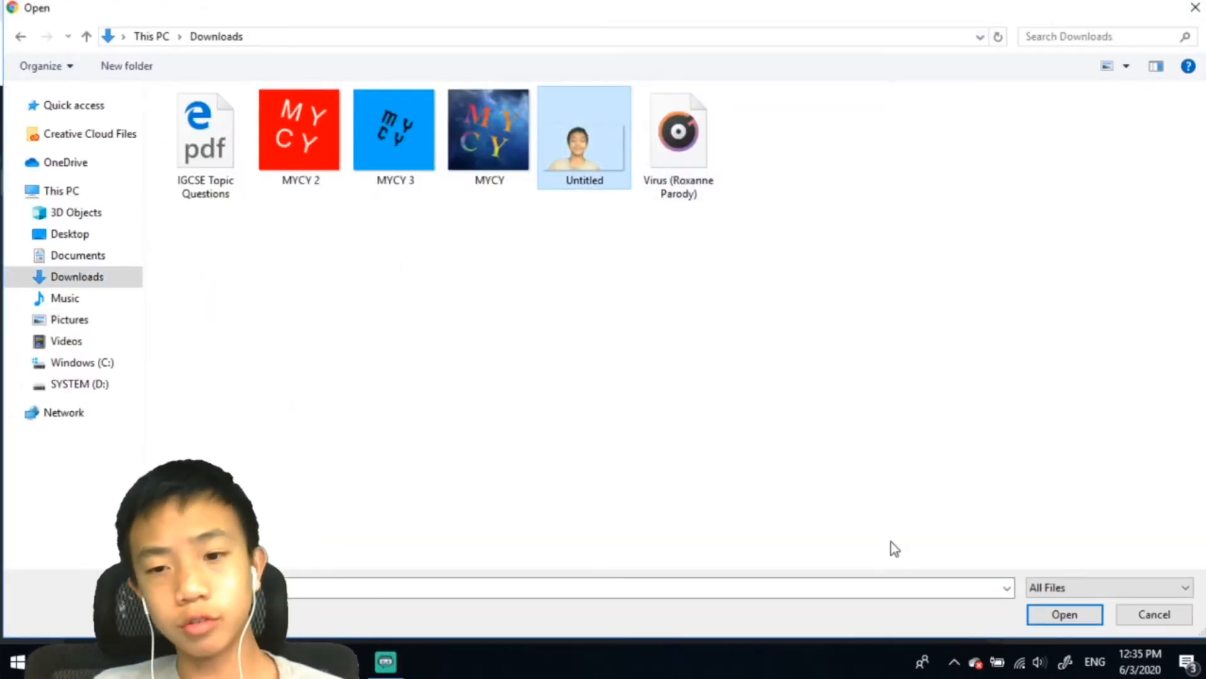
click(1065, 616)
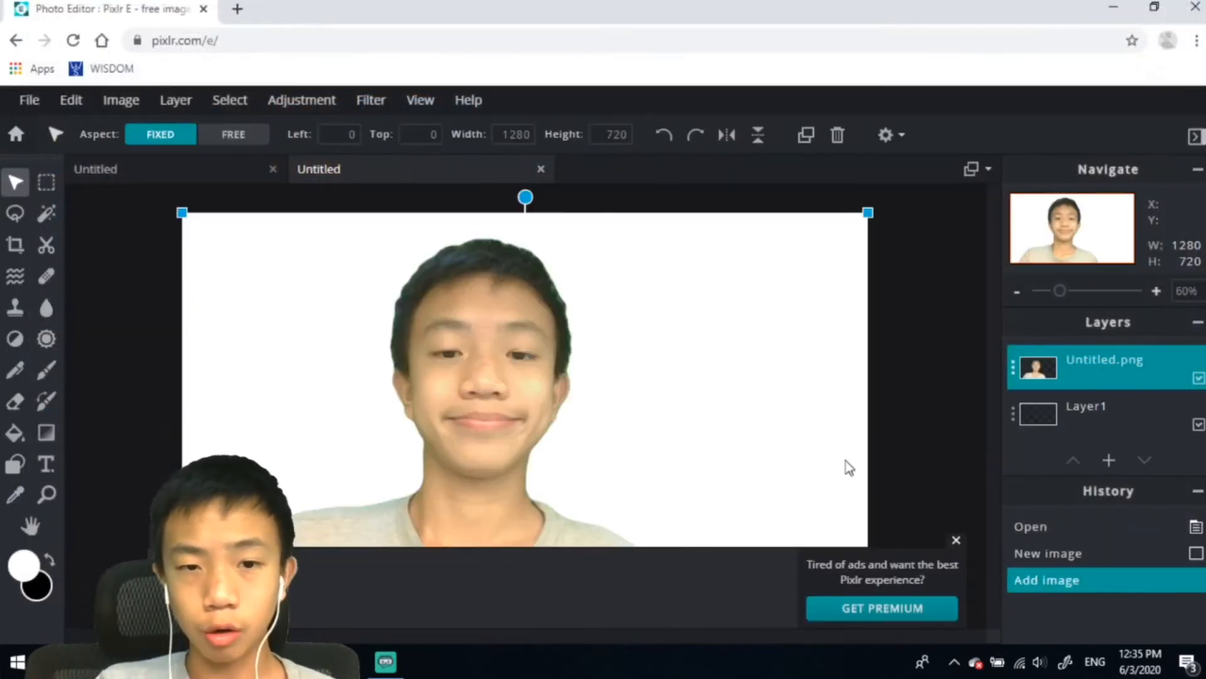
click(957, 540)
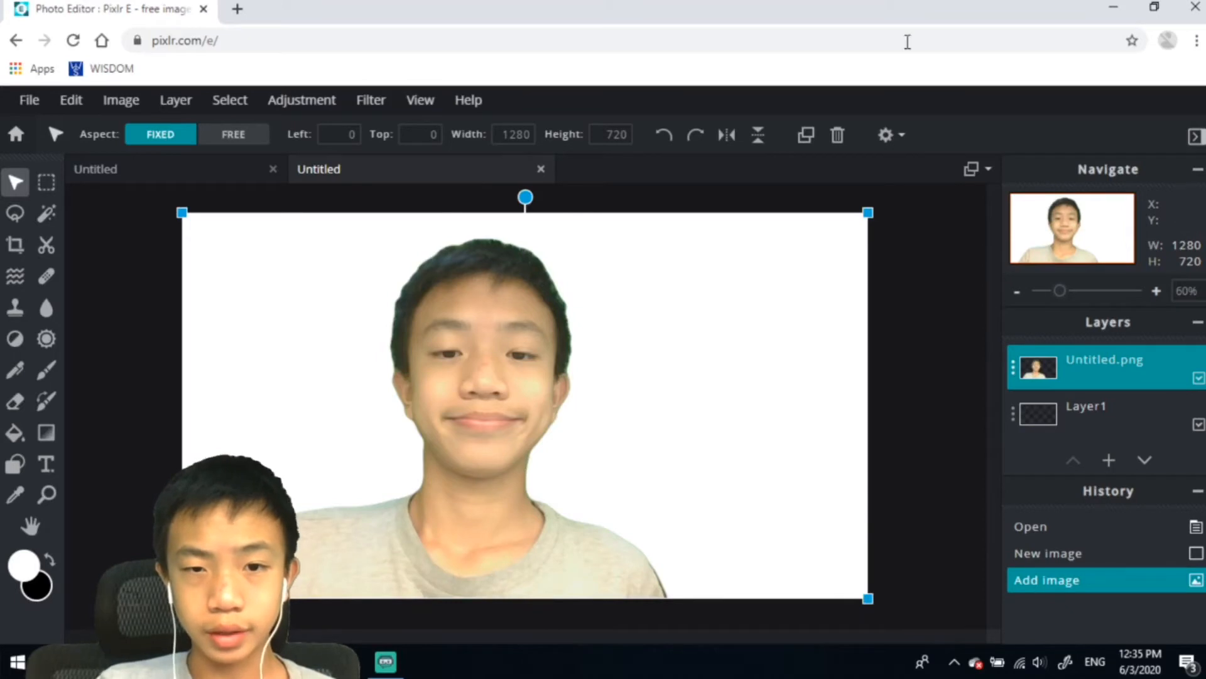
- Scale the cutout layer down to about 664x374 and place it in the canvas's lower-left corner, slightly past the left edge
drag(866, 213, 552, 506)
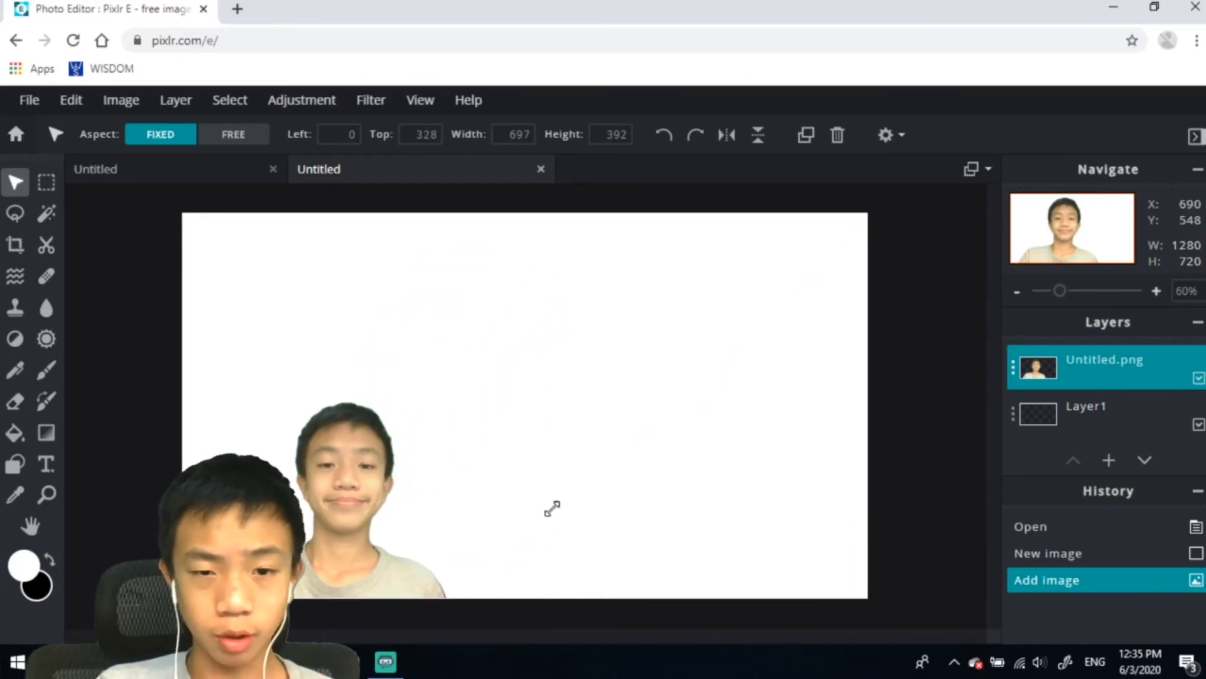
drag(385, 558, 365, 558)
drag(535, 389, 517, 398)
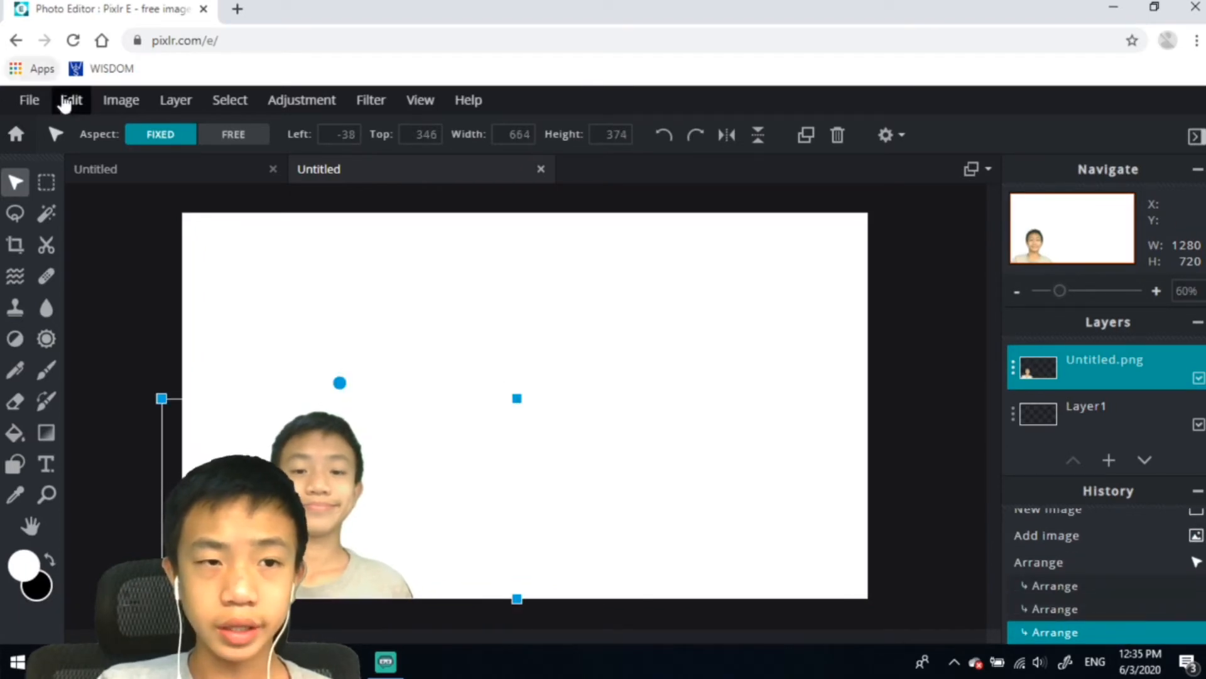
- Start a Stroke / Outline on the cutout layer and set its color to black #000000
click(71, 101)
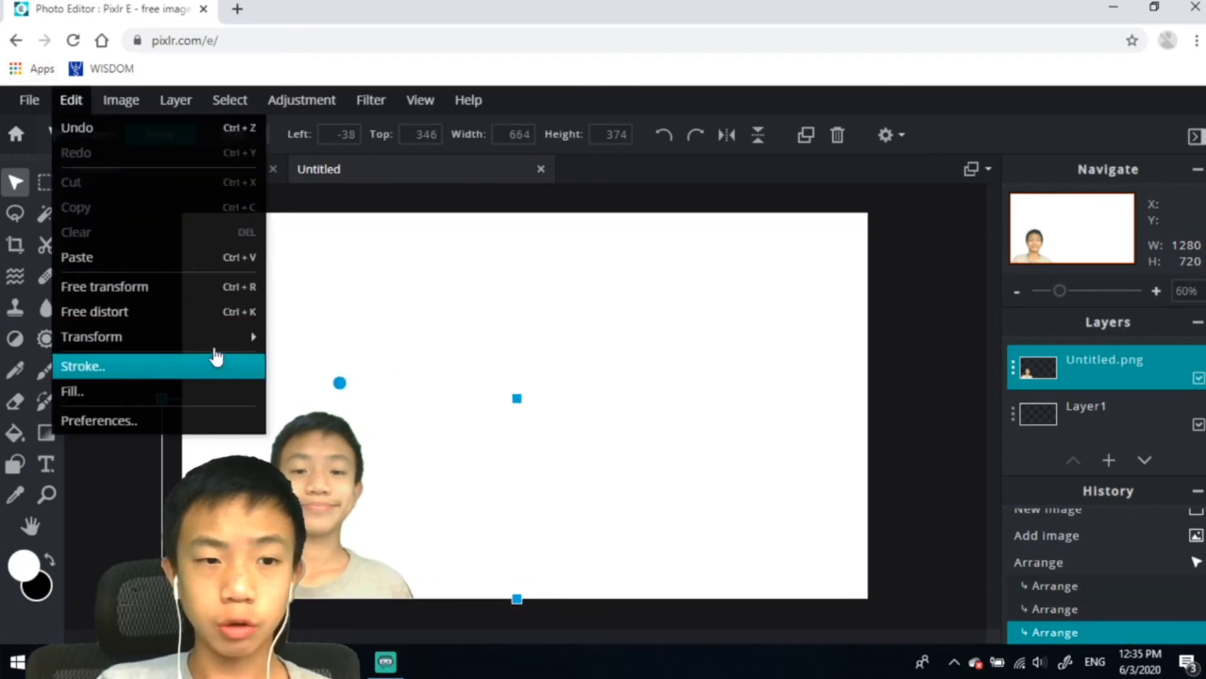
click(211, 366)
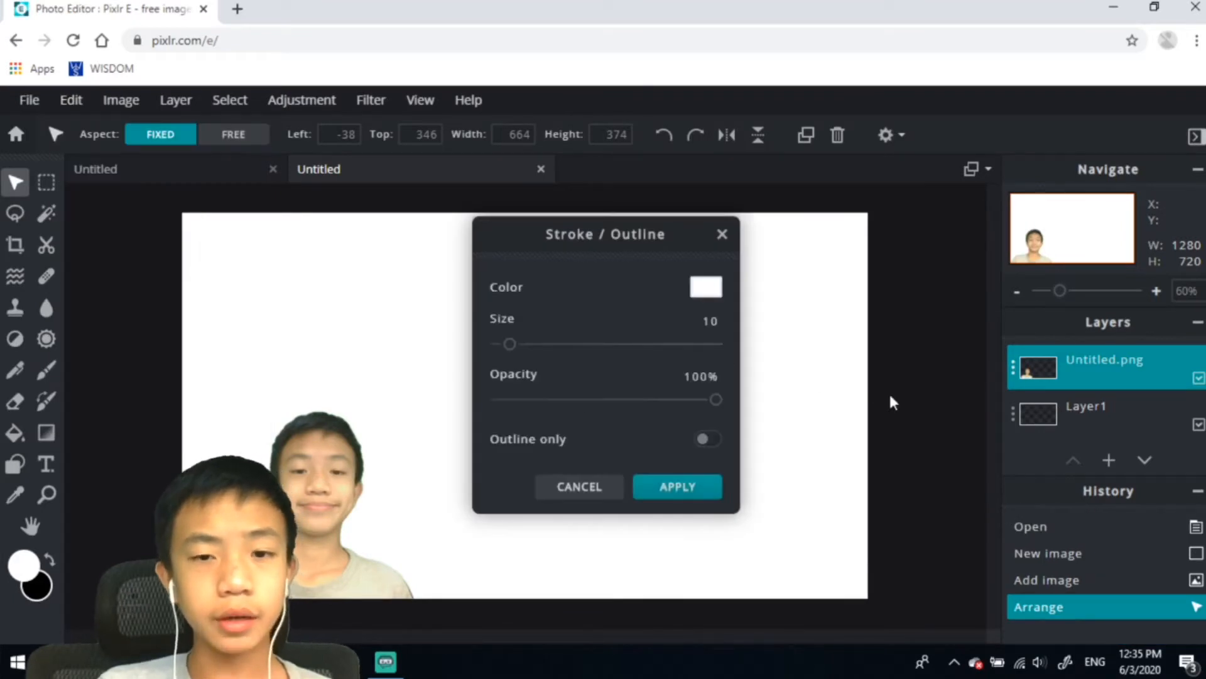
click(706, 287)
click(469, 509)
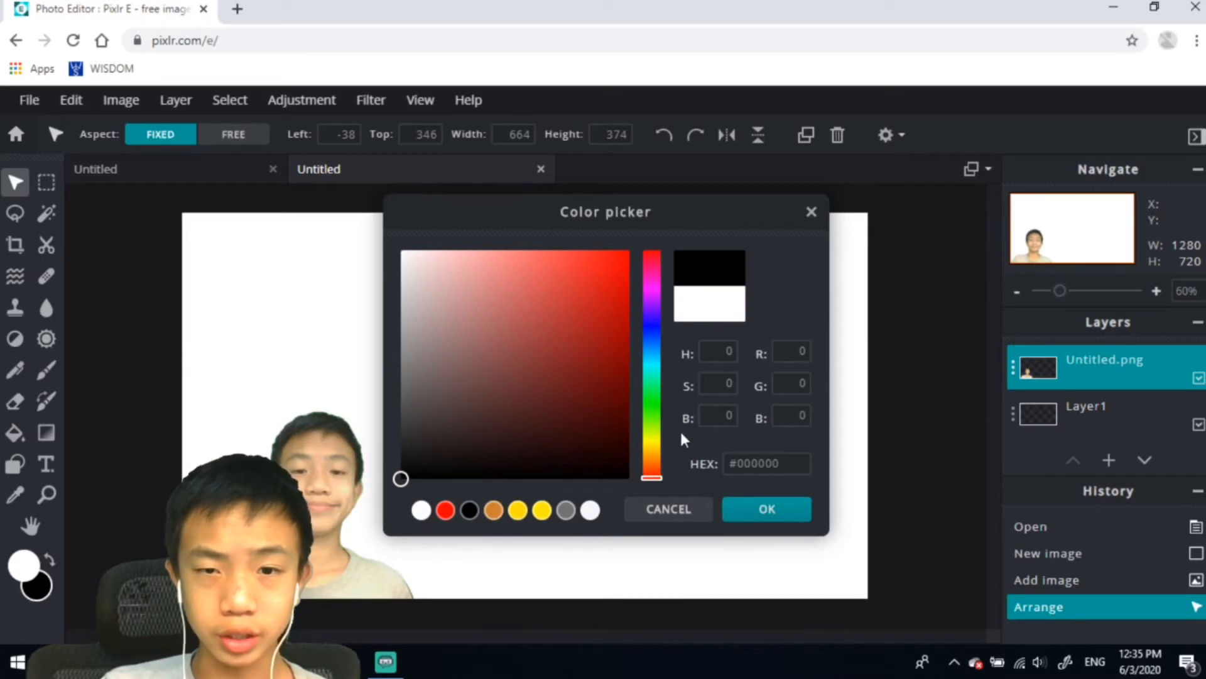
click(778, 510)
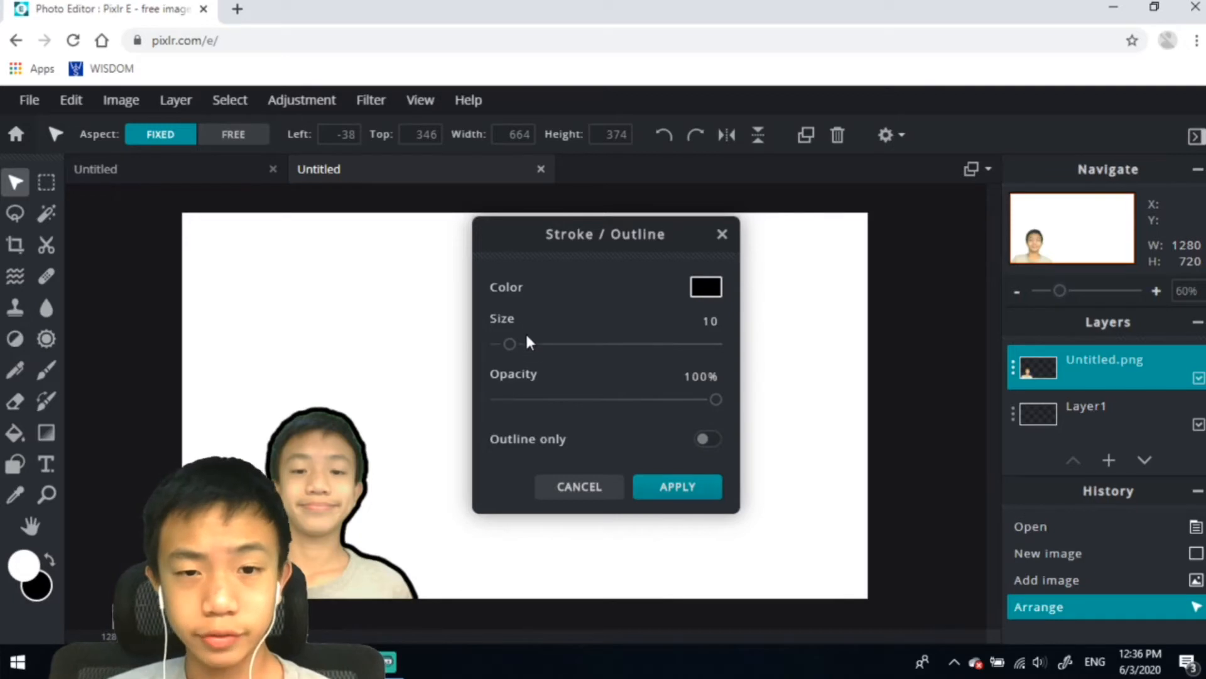
- Try outline sizes from 1 up to 150 on the portrait, and settle on a size of 10
drag(548, 360, 924, 396)
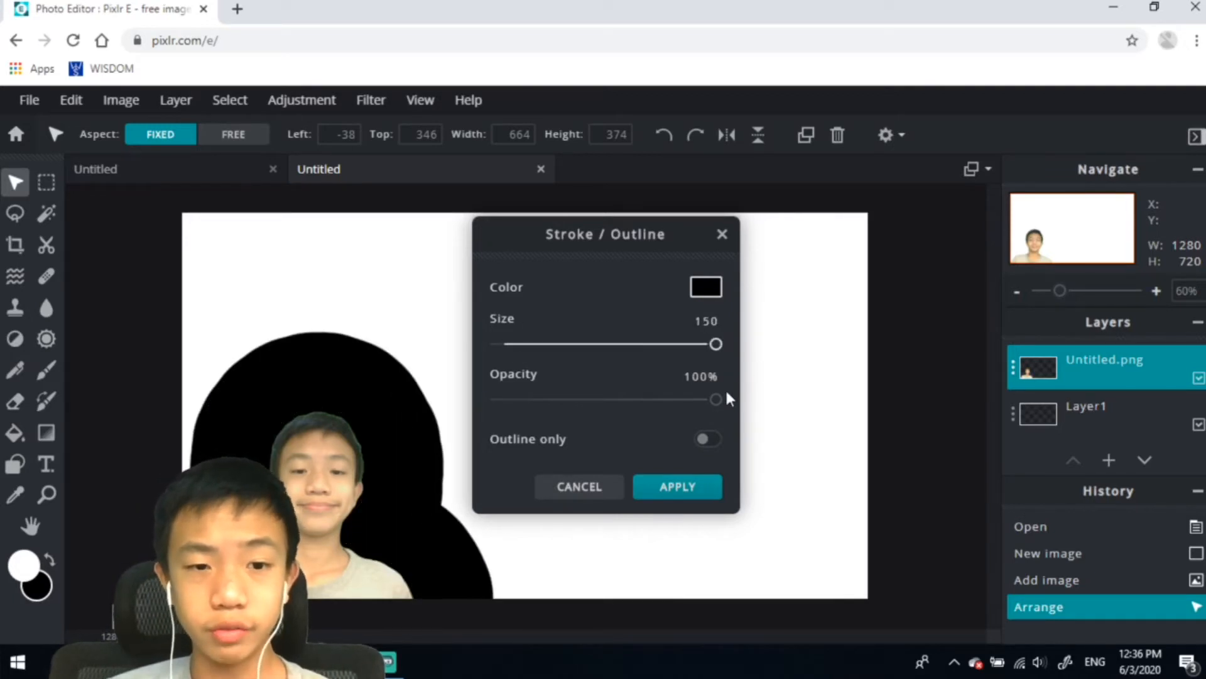
mouse_move(728, 341)
mouse_down()
mouse_move(452, 340)
mouse_move(499, 356)
mouse_up()
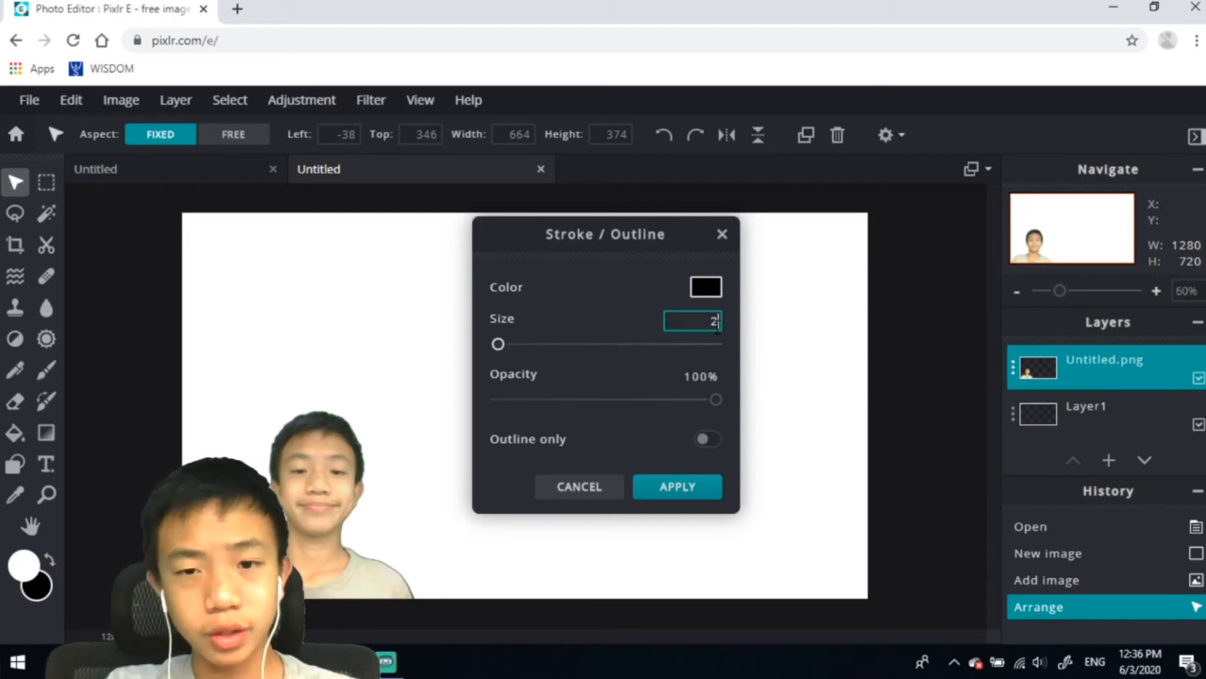
text(5)
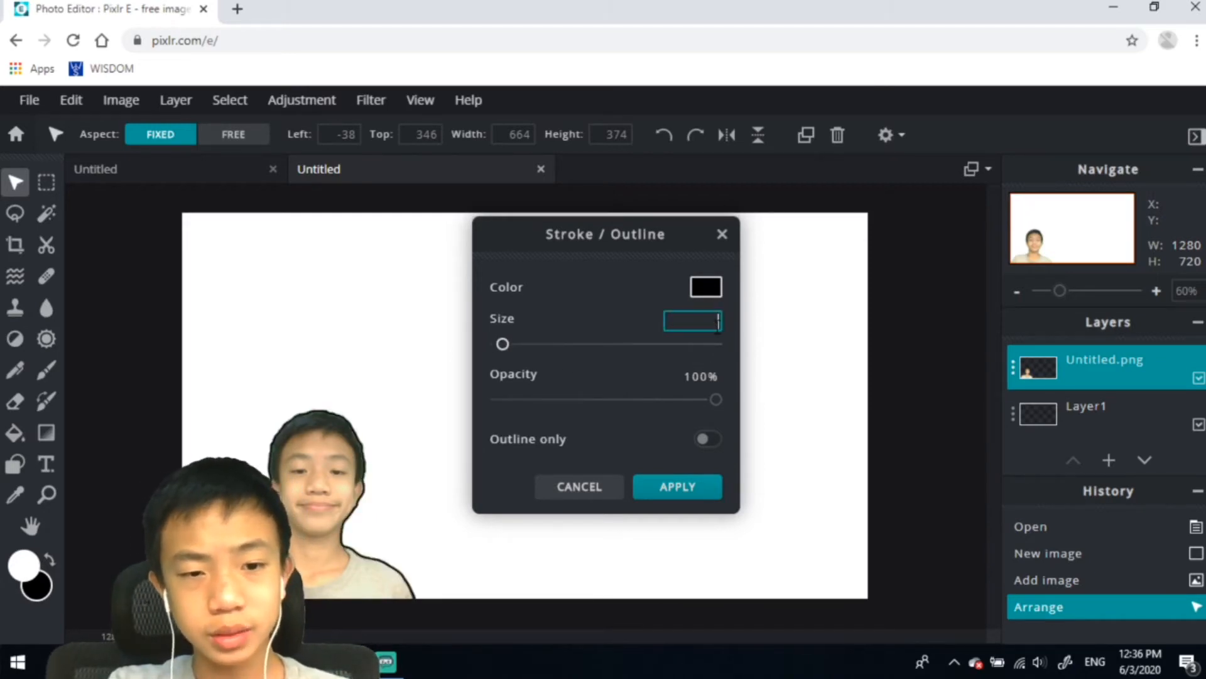
text(2)
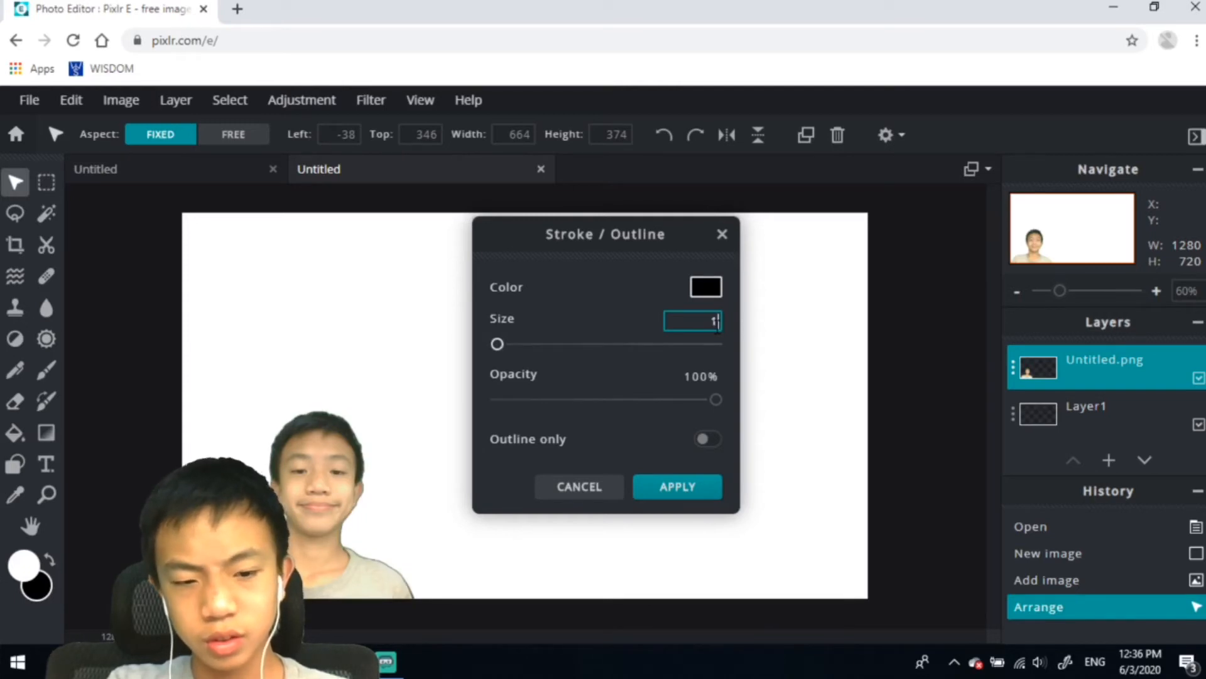
text(0)
key(BackSpace)
text(5)
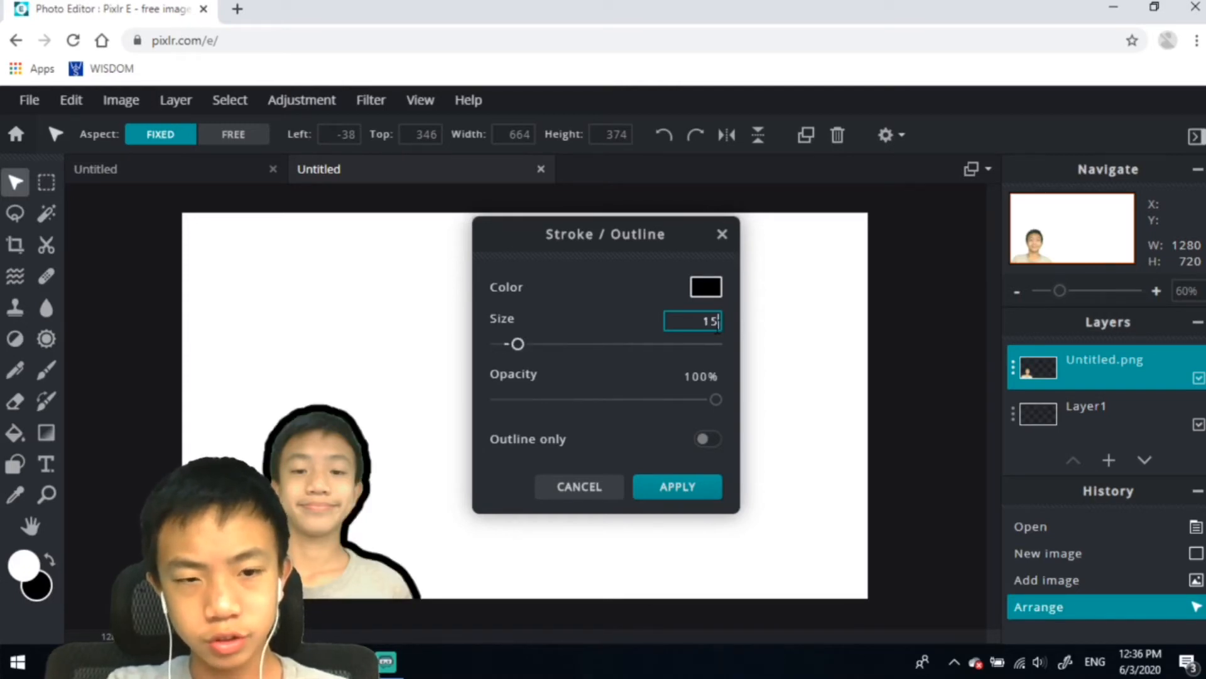
key(BackSpace)
text(0)
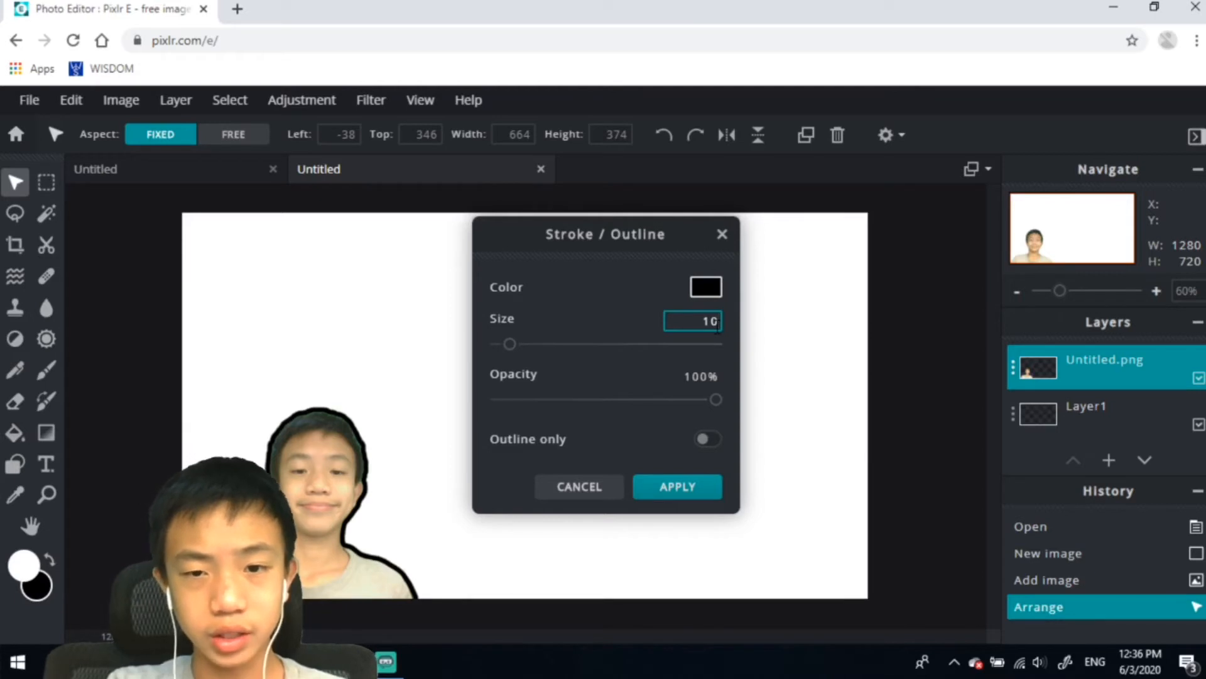
- Try the Outline only option, switch it off again, and apply the stroke at 100% opacity
drag(716, 400, 754, 465)
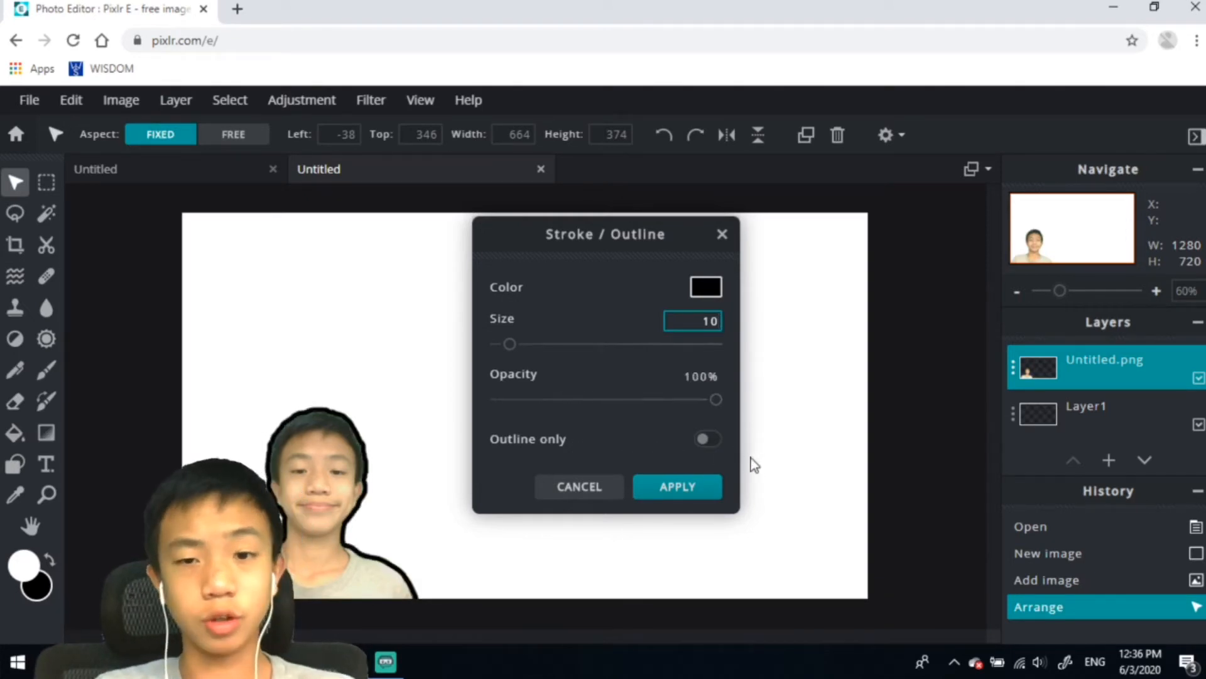
click(712, 446)
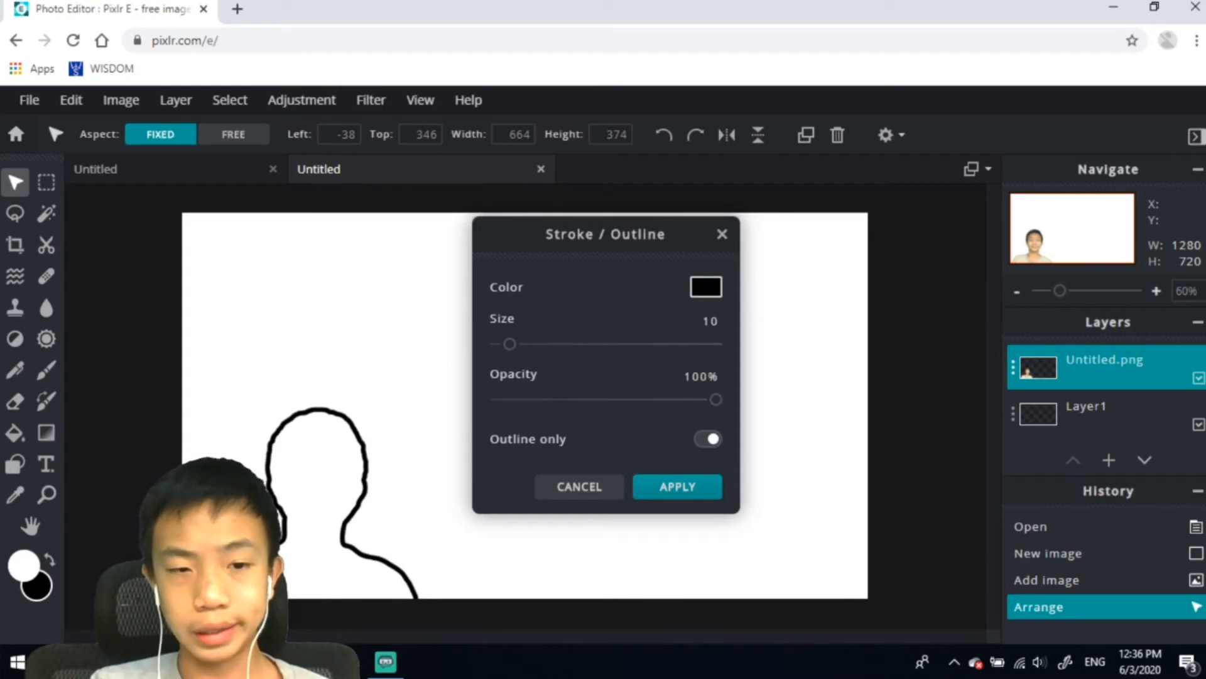
double_click(707, 440)
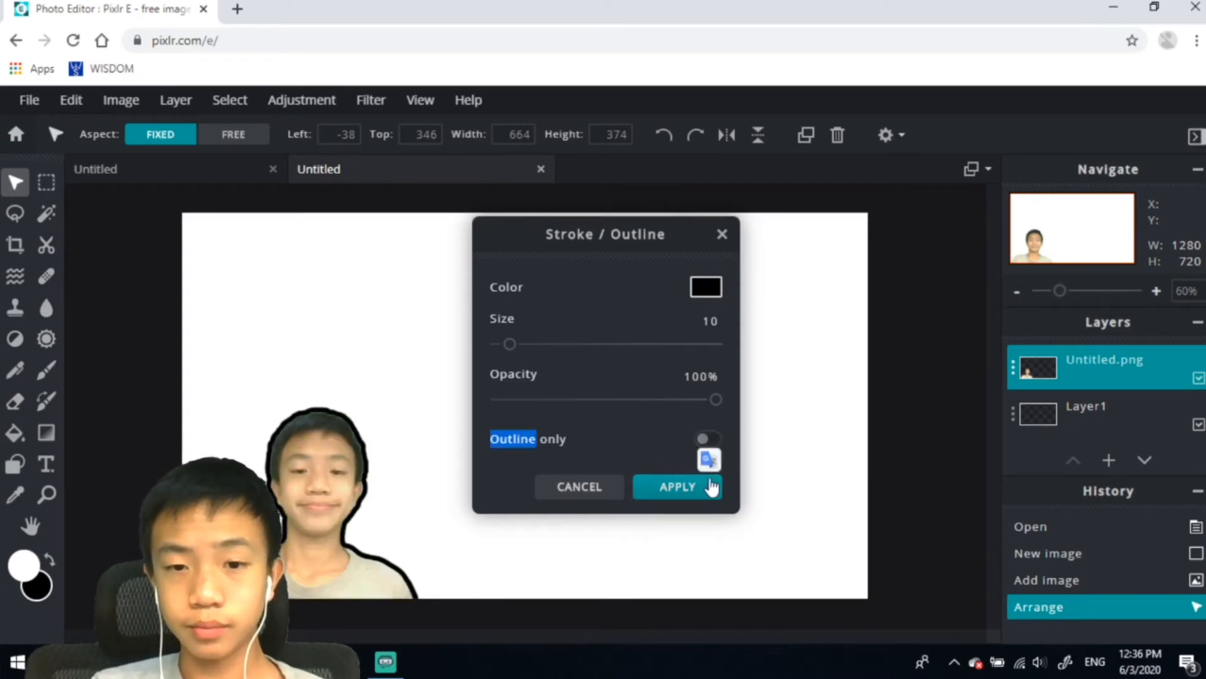
click(712, 502)
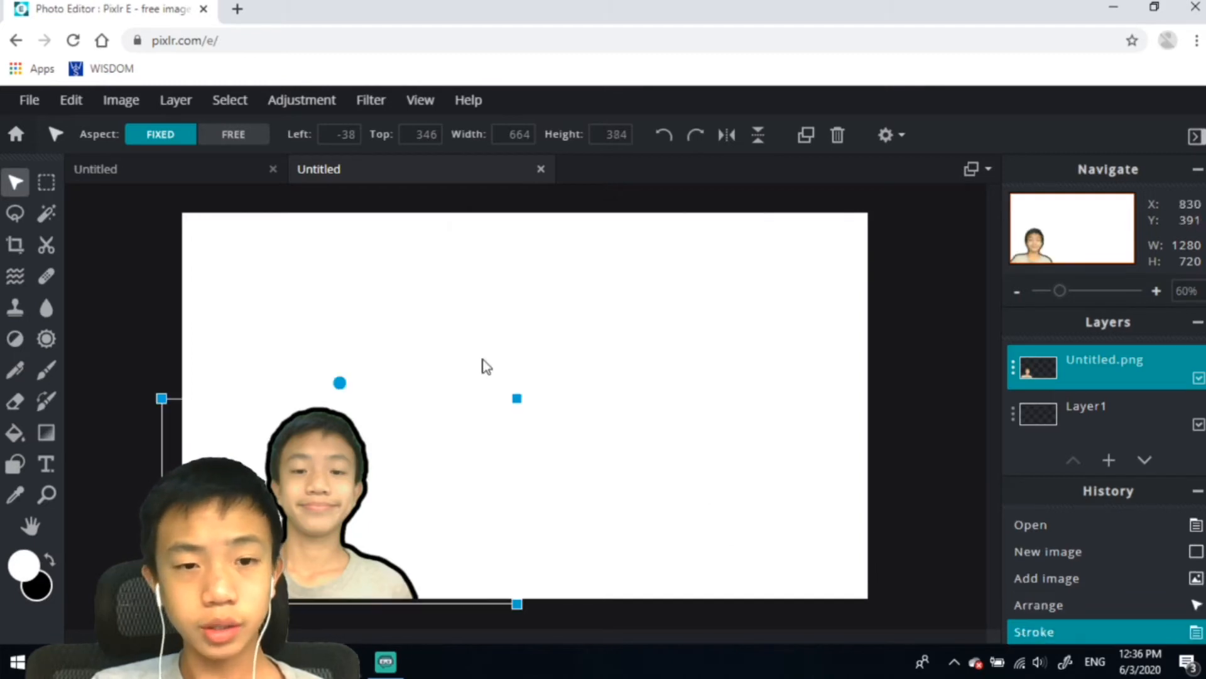
- Add a new text layer with black text color and open its placeholder text for editing
click(54, 469)
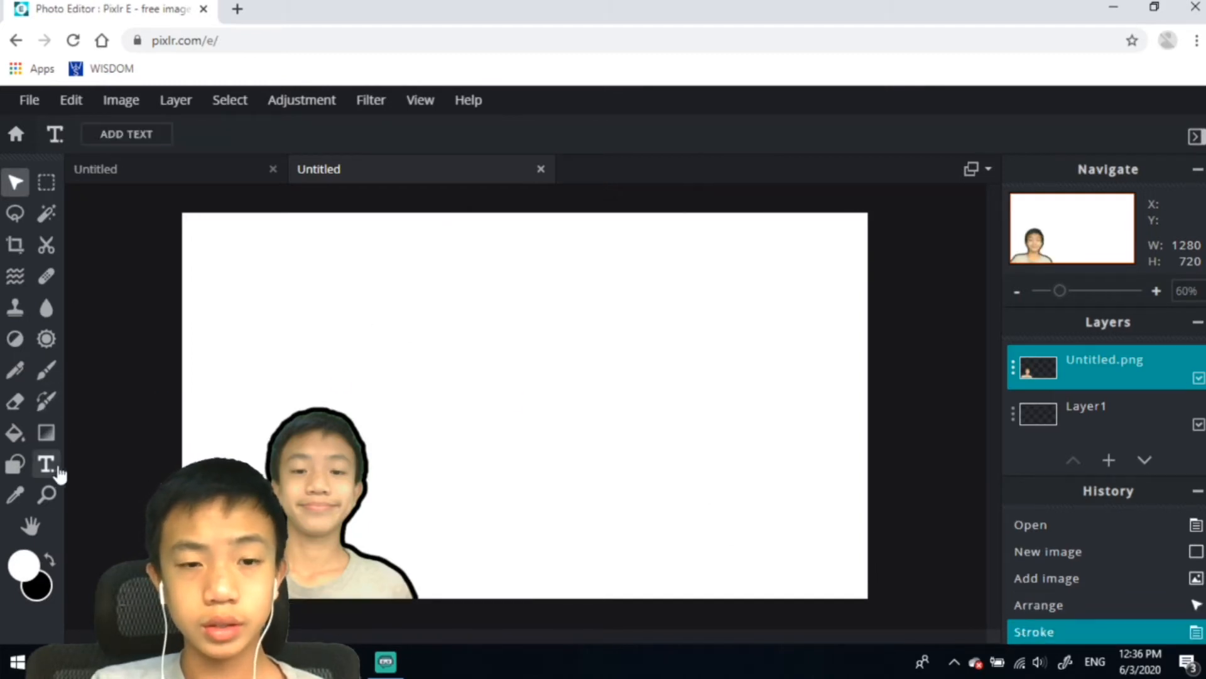
click(696, 314)
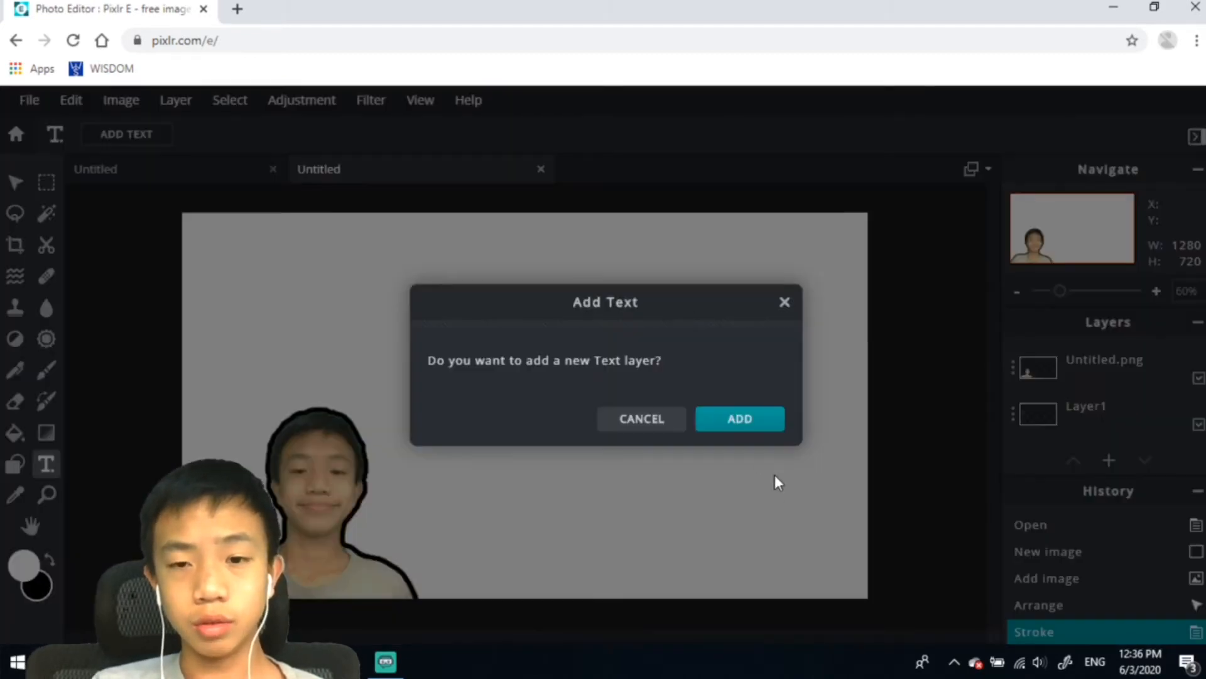
click(754, 422)
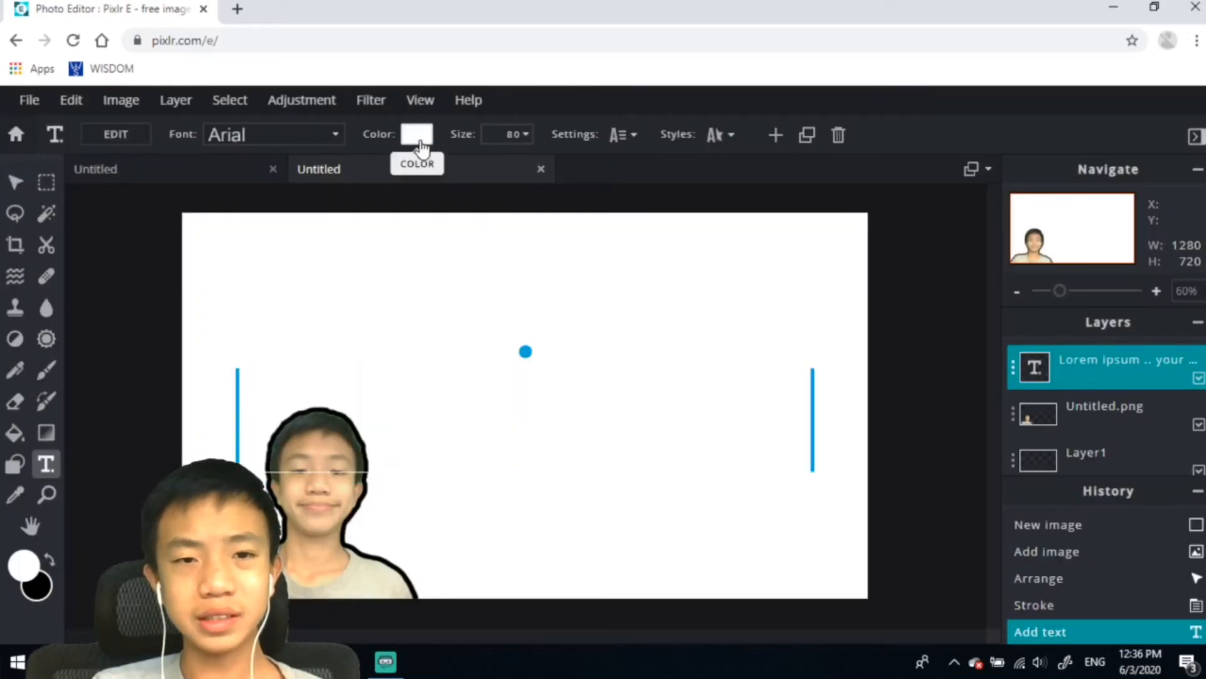
click(420, 147)
click(466, 507)
click(764, 510)
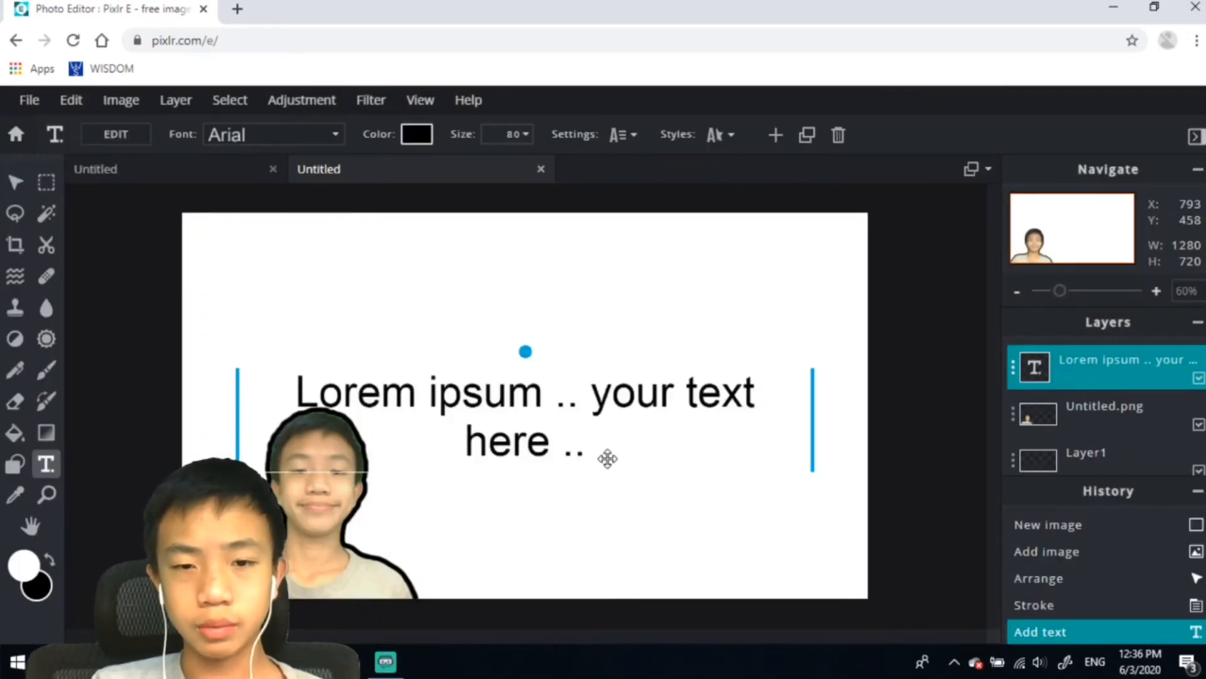
double_click(608, 459)
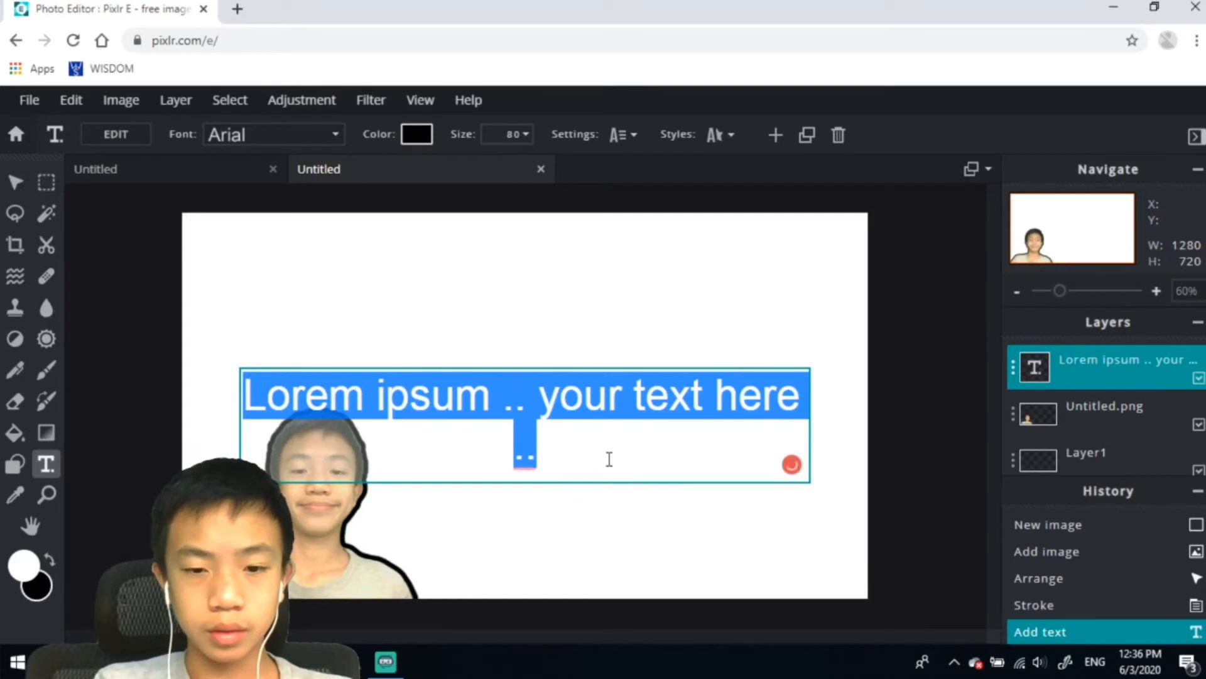
text(MYCY Te)
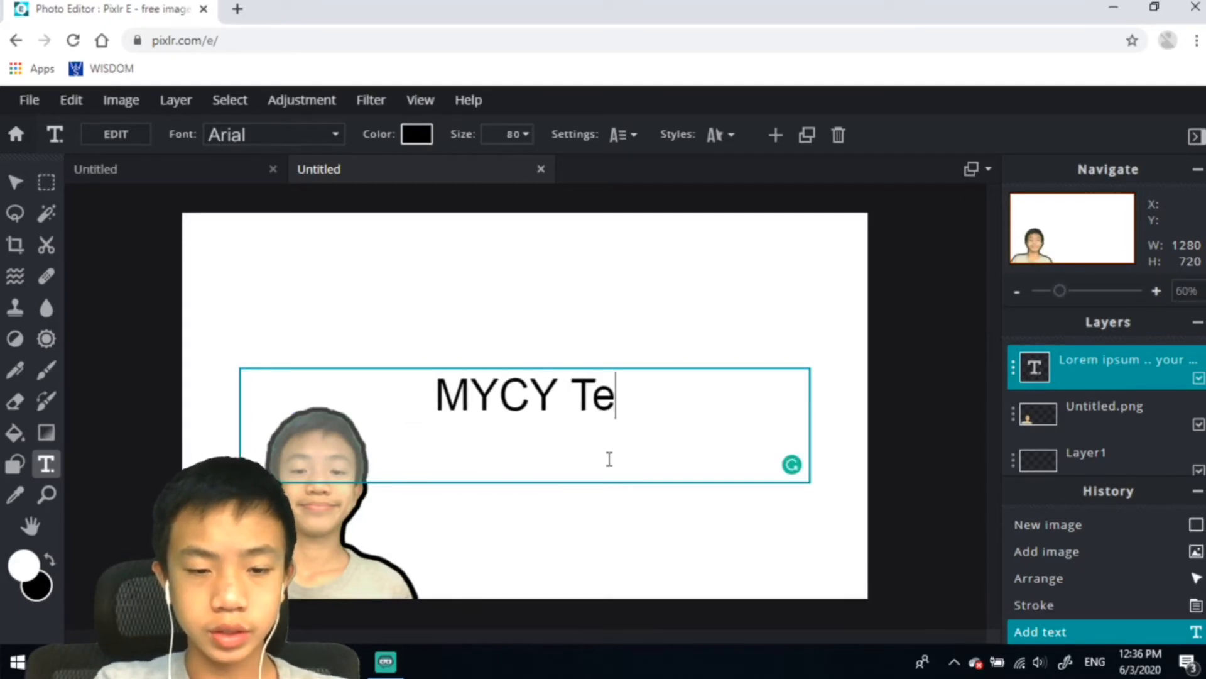
text(aches Ho)
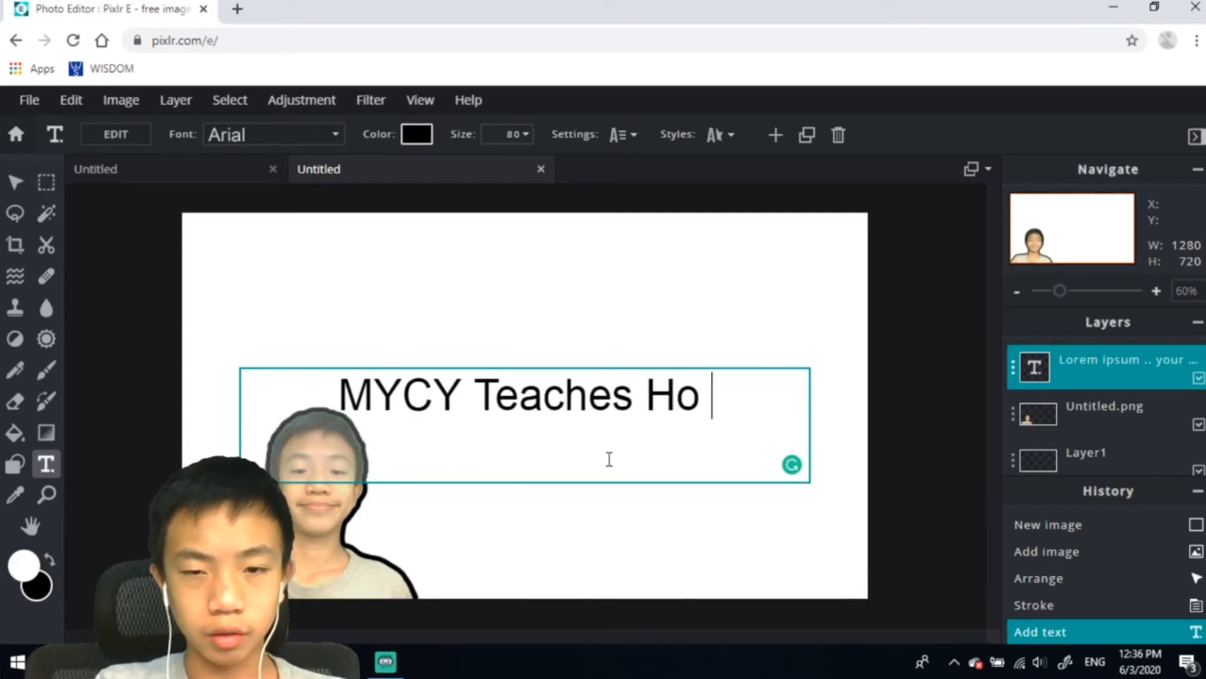
text(w To Ma)
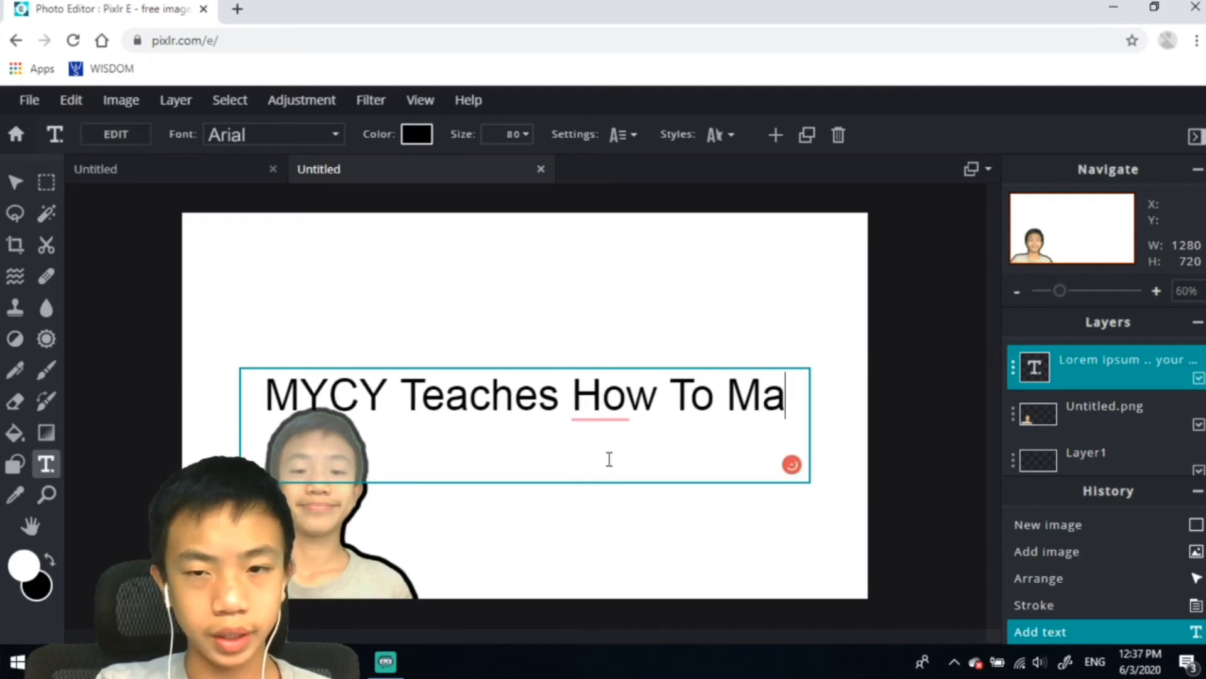
text(ke Thumb)
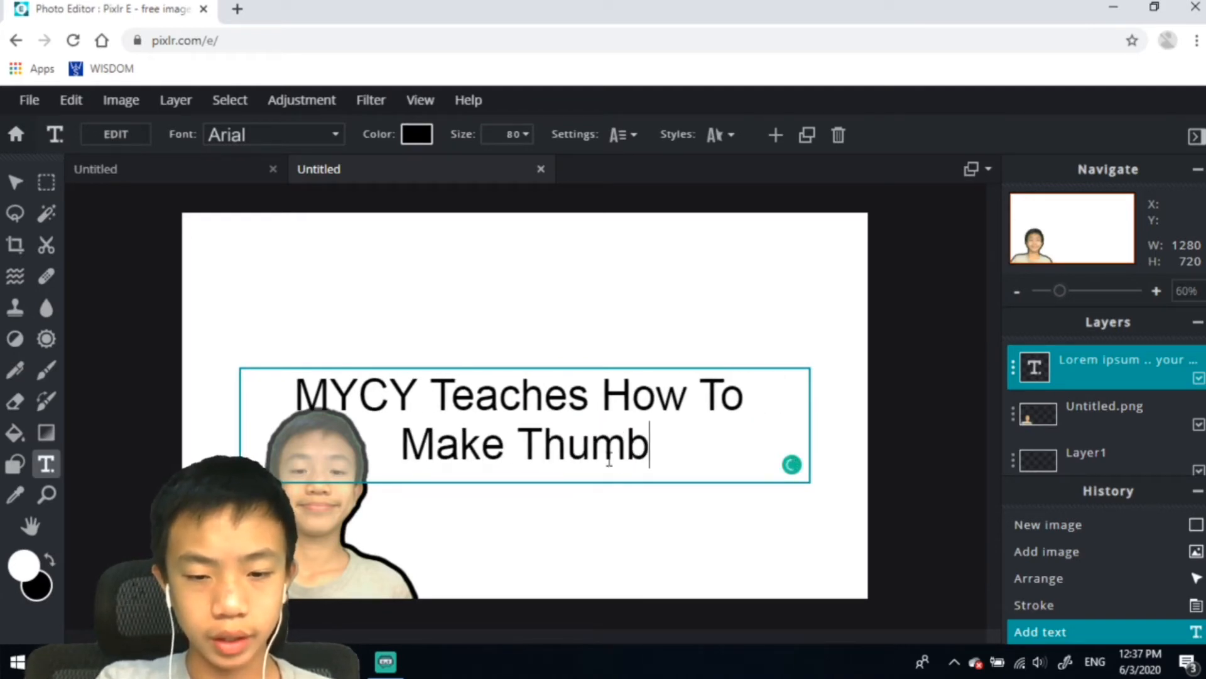
key(BackSpace)
key(BackSpace)
key(BackSpace)
key(BackSpace)
key(BackSpace)
key(BackSpace)
key(BackSpace)
key(BackSpace)
key(BackSpace)
key(BackSpace)
key(BackSpace)
key(BackSpace)
key(BackSpace)
key(BackSpace)
key(BackSpace)
key(BackSpace)
key(BackSpace)
key(BackSpace)
key(BackSpace)
key(BackSpace)
key(BackSpace)
key(BackSpace)
key(BackSpace)
key(BackSpace)
key(BackSpace)
key(BackSpace)
key(BackSpace)
key(BackSpace)
key(BackSpace)
key(BackSpace)
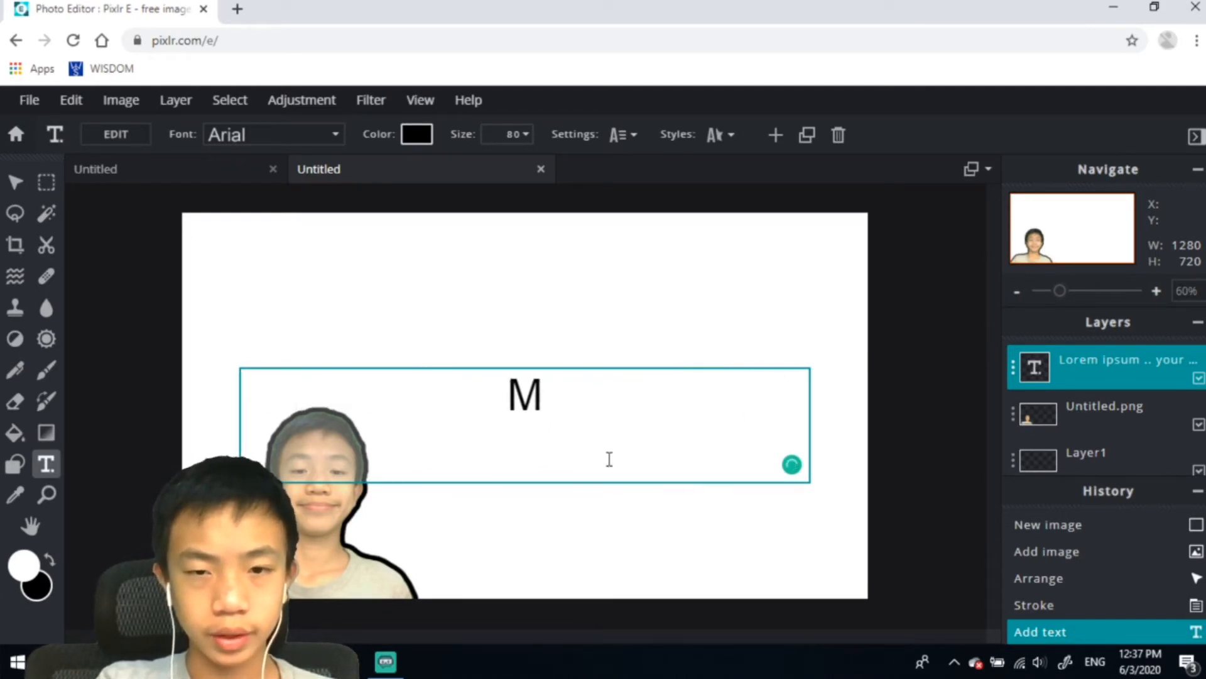
- Enter "How To Make Thumbnails For Youtube" as the new text layer's content
text(How t)
key(BackSpace)
text(T)
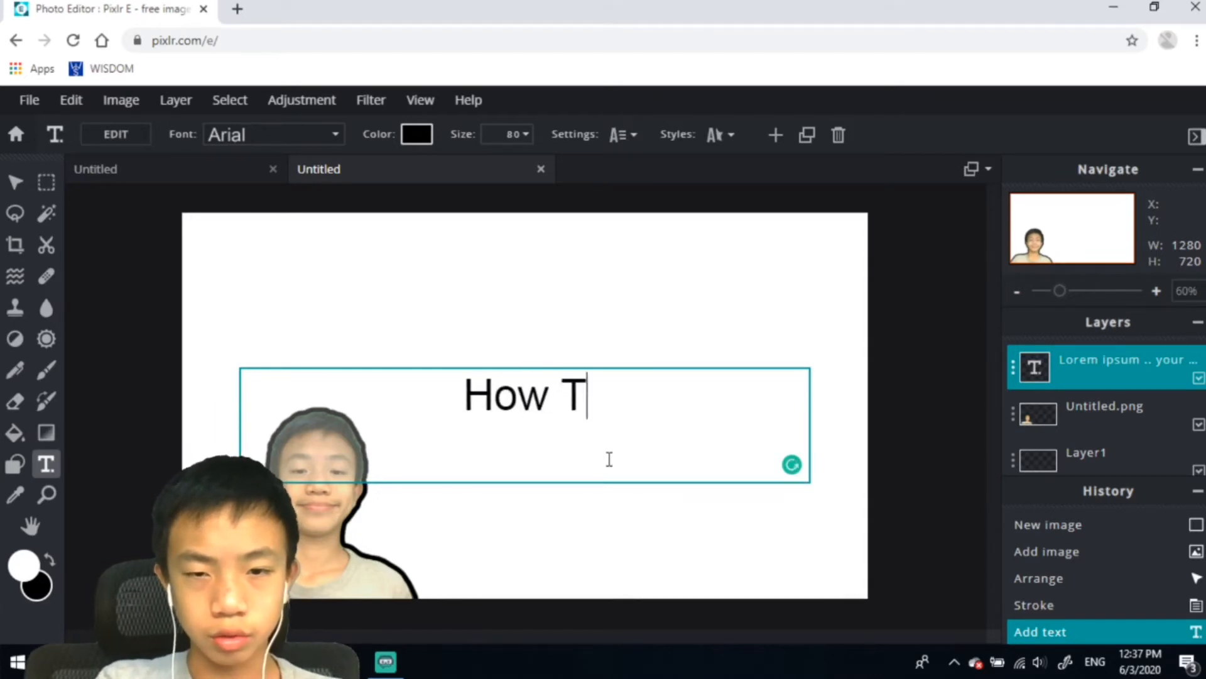
text(o Make The)
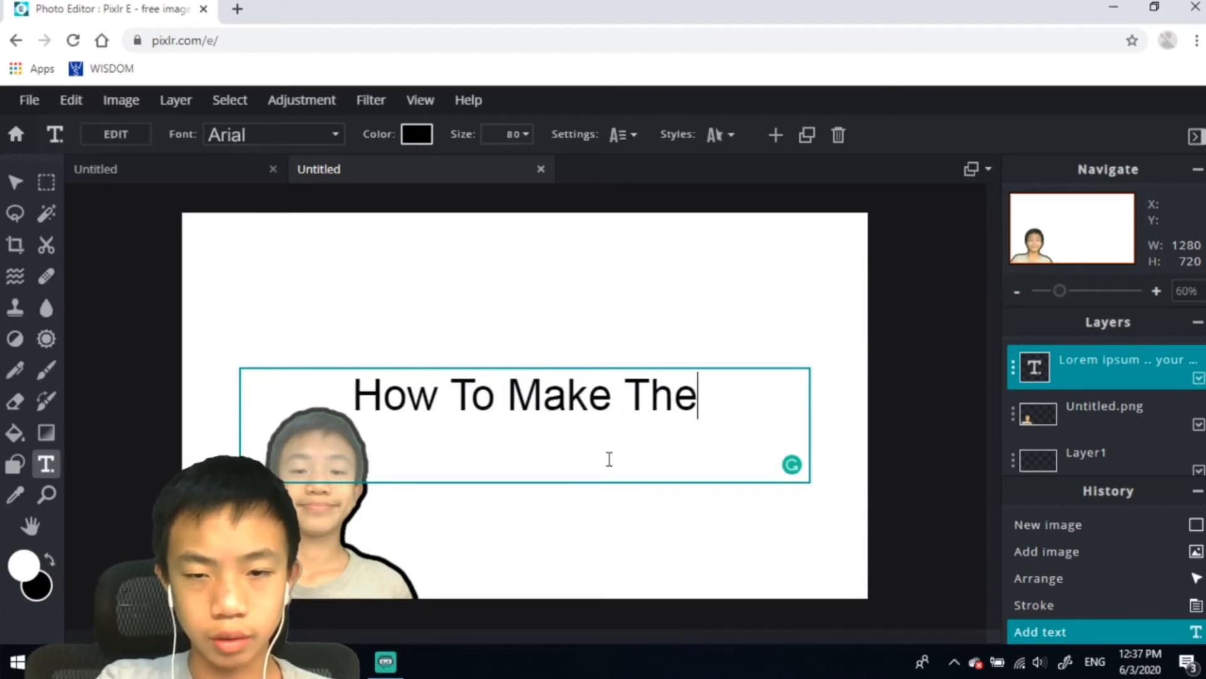
key(BackSpace)
text(umbnail)
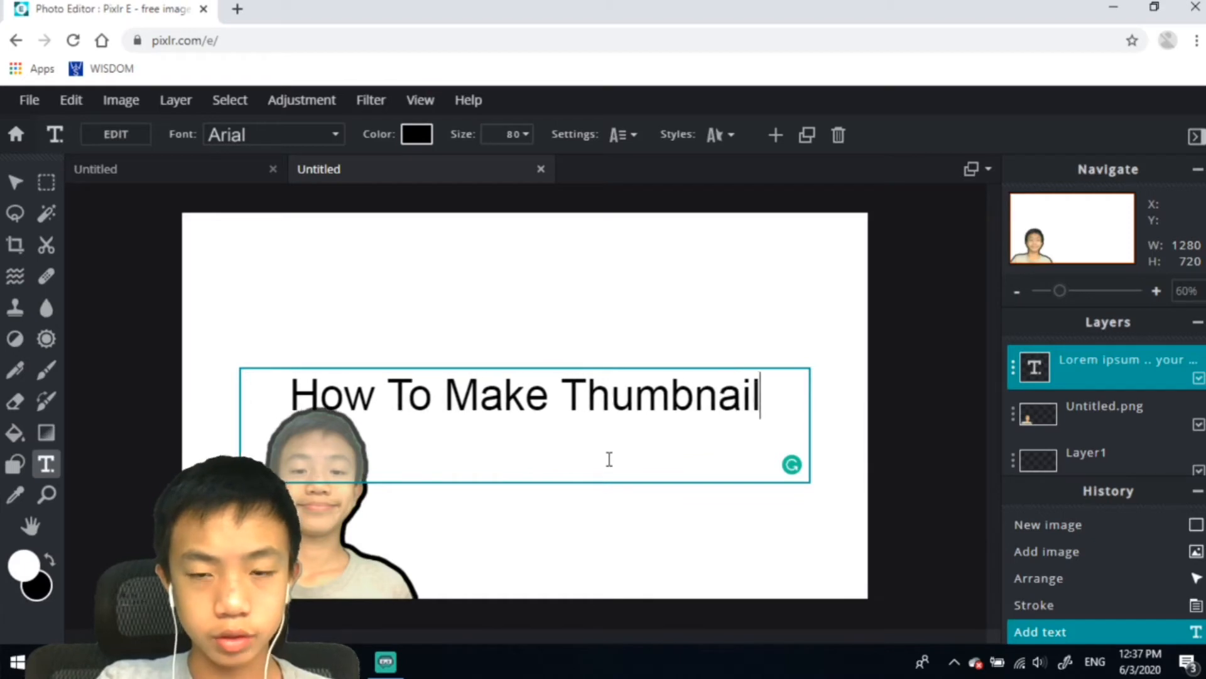
text(s For Youtube)
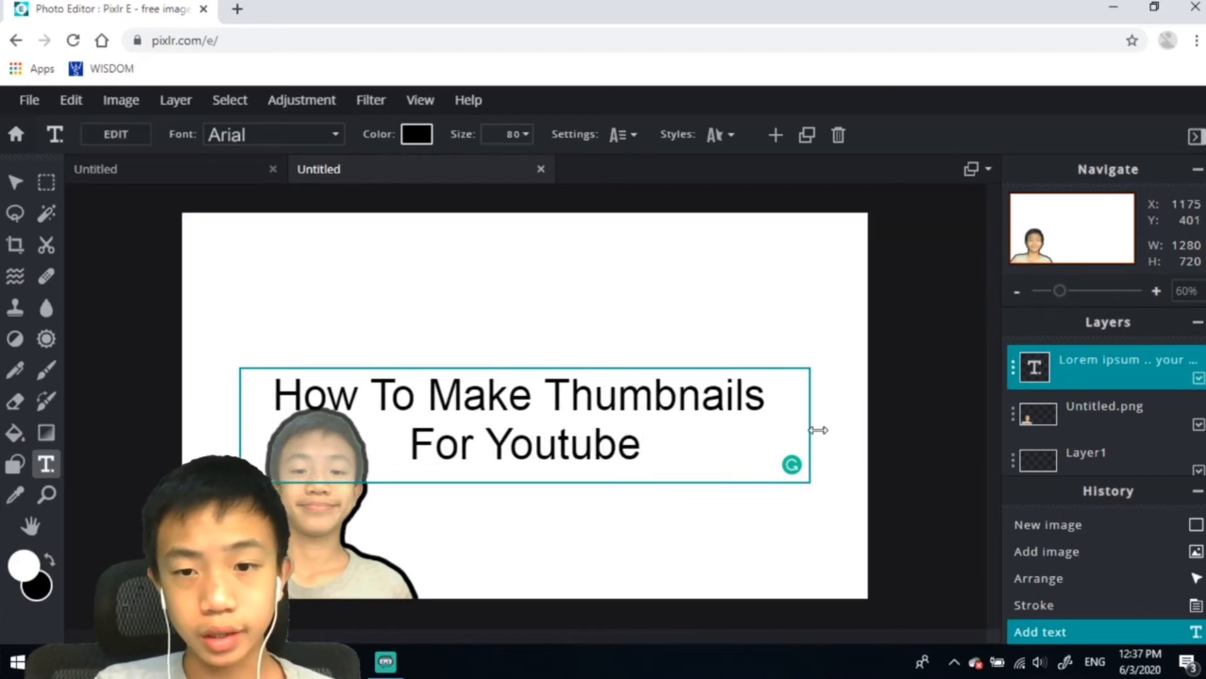
- Narrow the title's text box to about 732 px wide and move it into the canvas's upper-left area
click(845, 425)
click(15, 182)
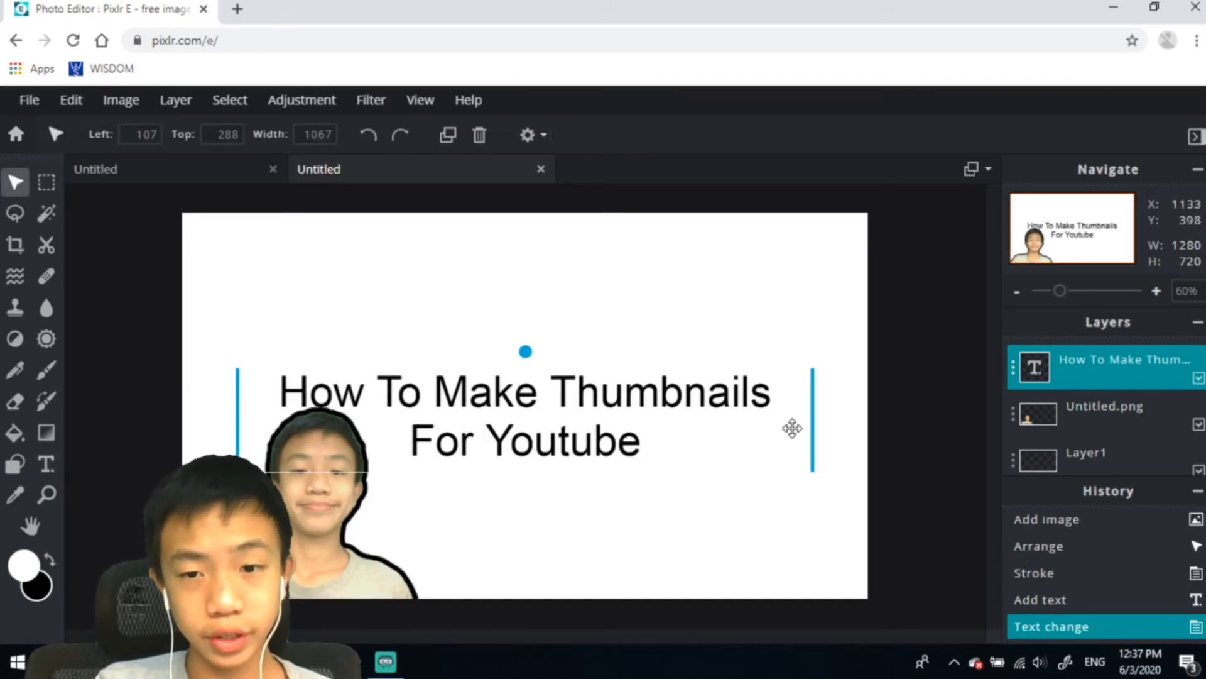
drag(797, 434, 728, 439)
drag(597, 431, 568, 337)
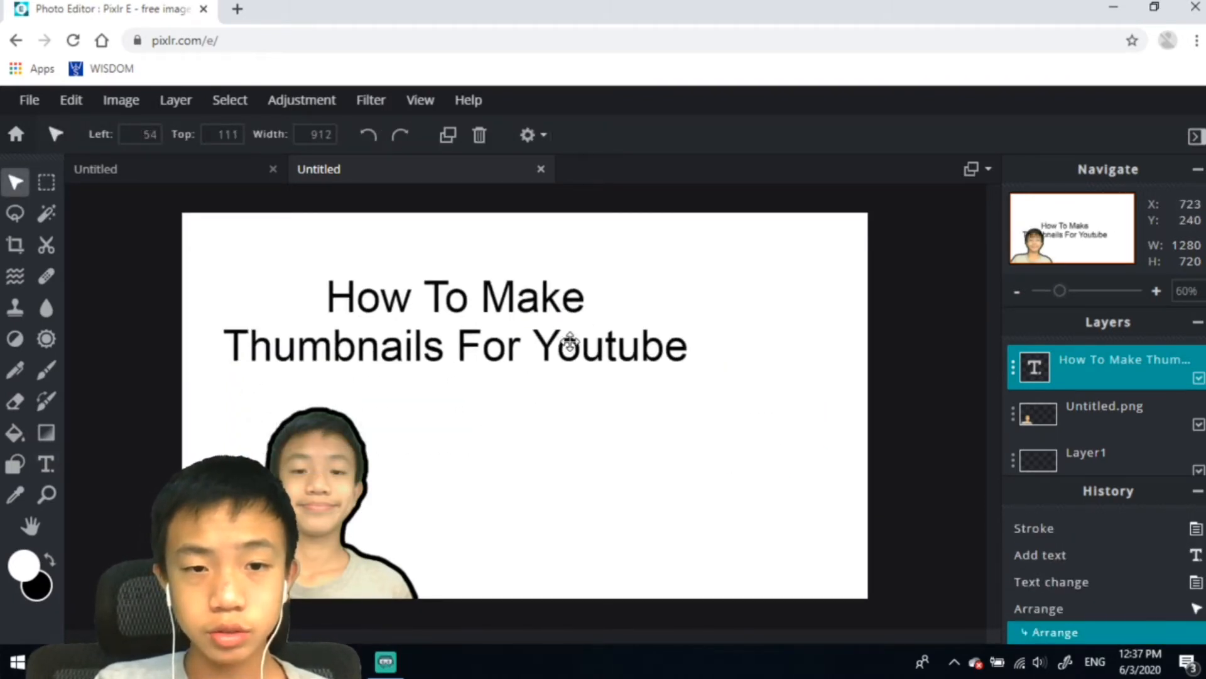
drag(697, 314, 604, 317)
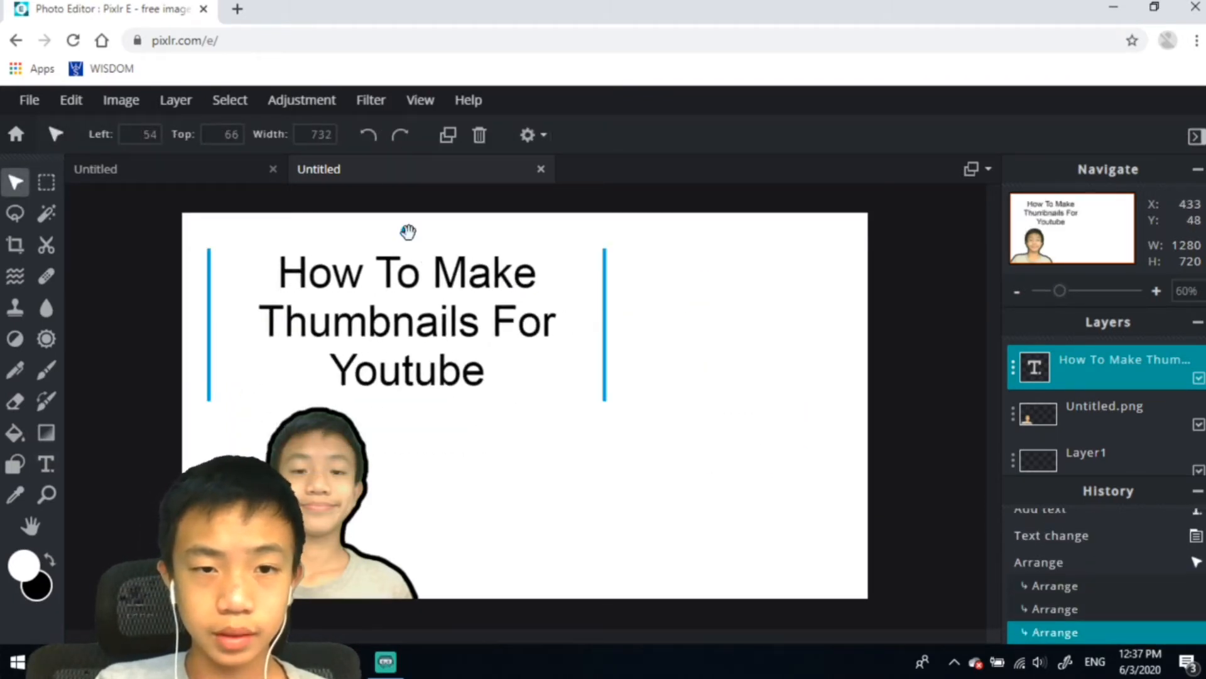
- Tilt the title counterclockwise, shift it closer to the canvas's upper-left corner, and deselect it
drag(405, 233, 377, 239)
drag(404, 298, 369, 294)
click(657, 398)
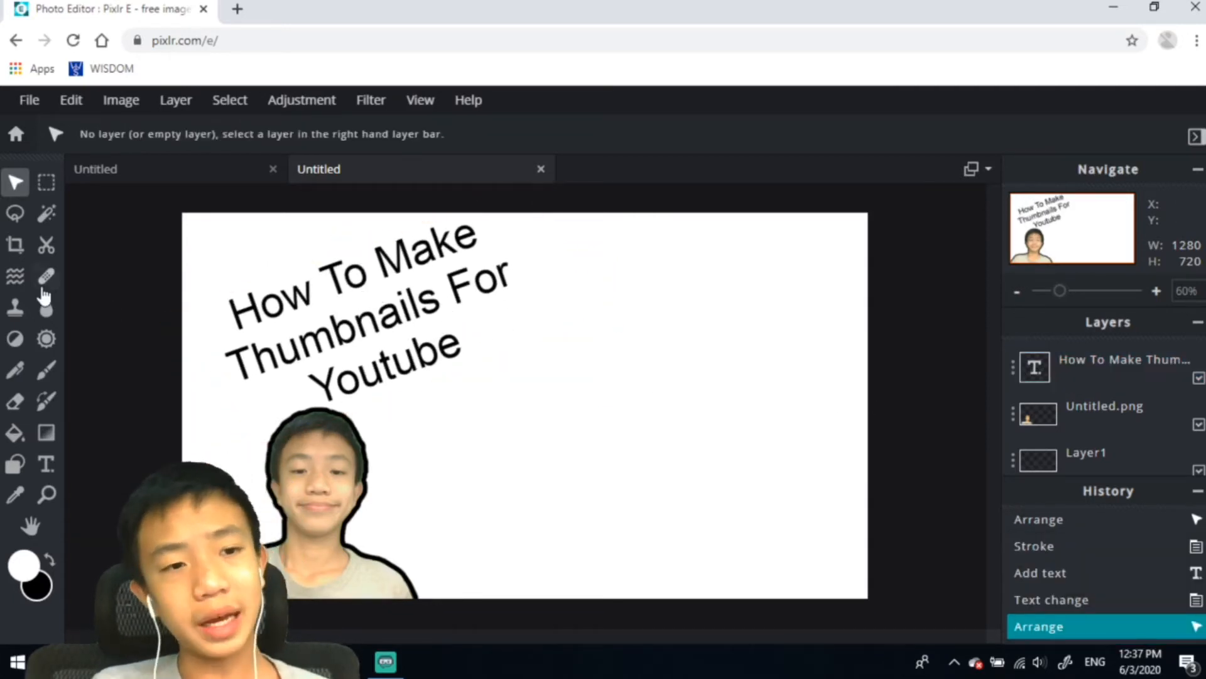
- Add a new text layer and set its color to cyan #00FFF7
click(46, 465)
click(661, 374)
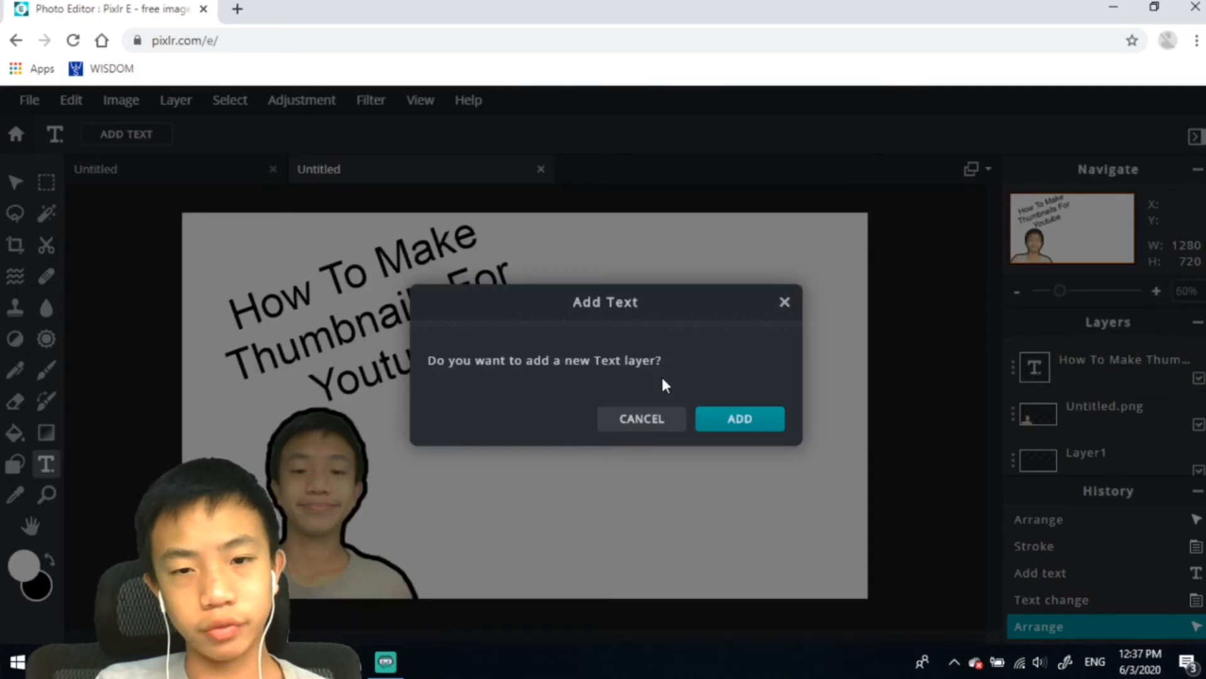
click(733, 422)
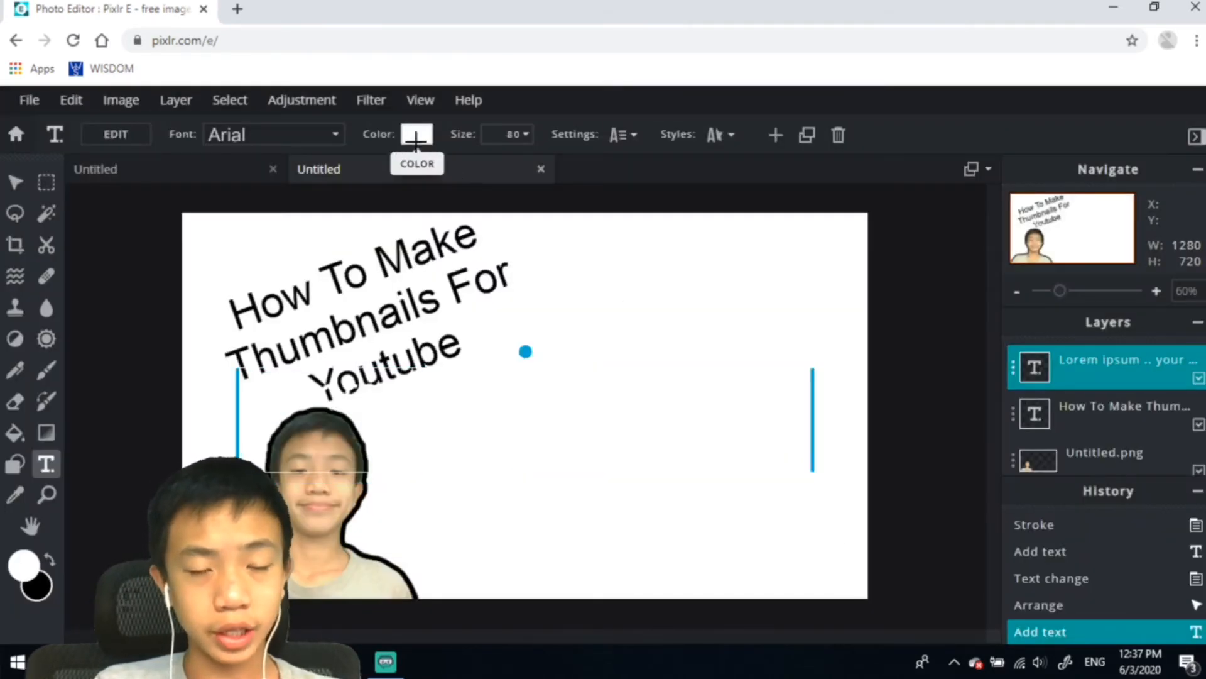
click(417, 133)
click(651, 365)
click(629, 250)
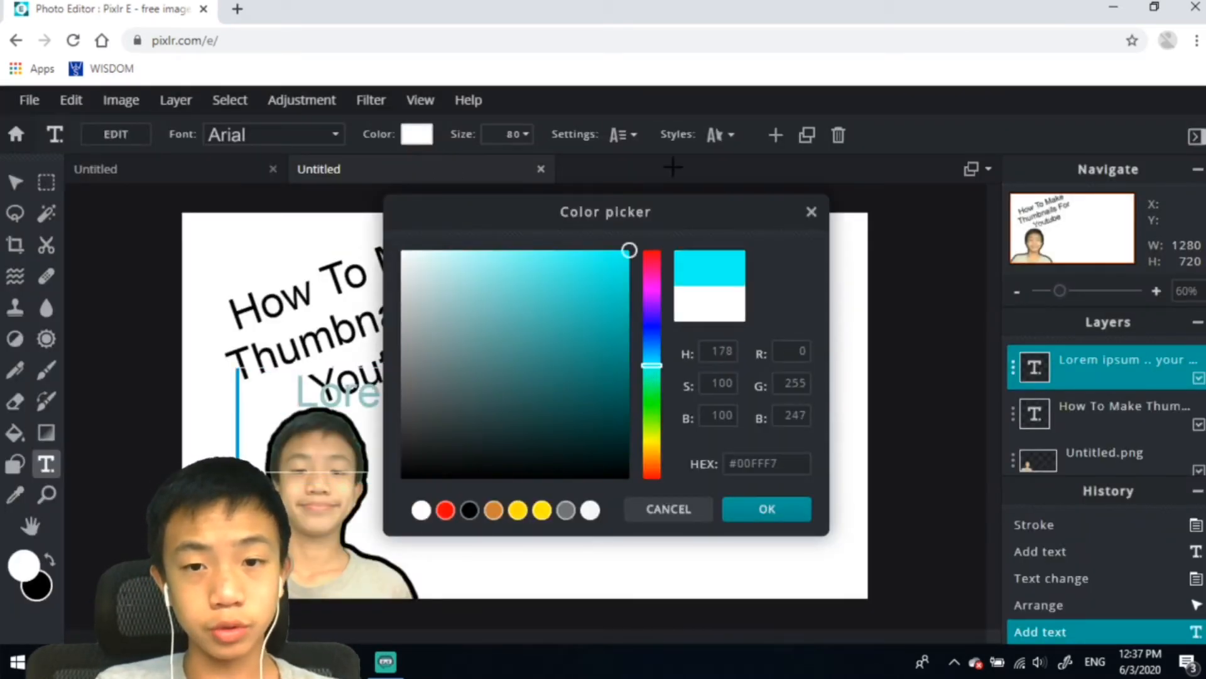
click(748, 515)
- Replace the new layer's placeholder text with "Simple"
double_click(641, 444)
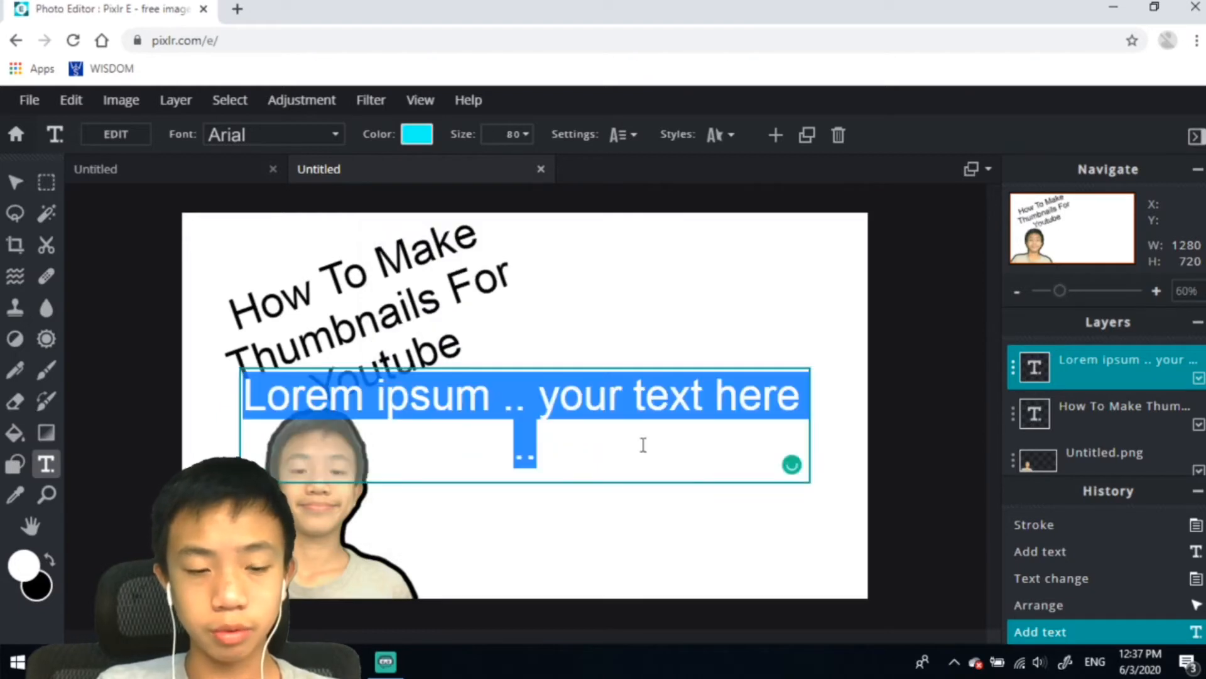
text(Smipl)
key(BackSpace)
key(BackSpace)
key(BackSpace)
key(BackSpace)
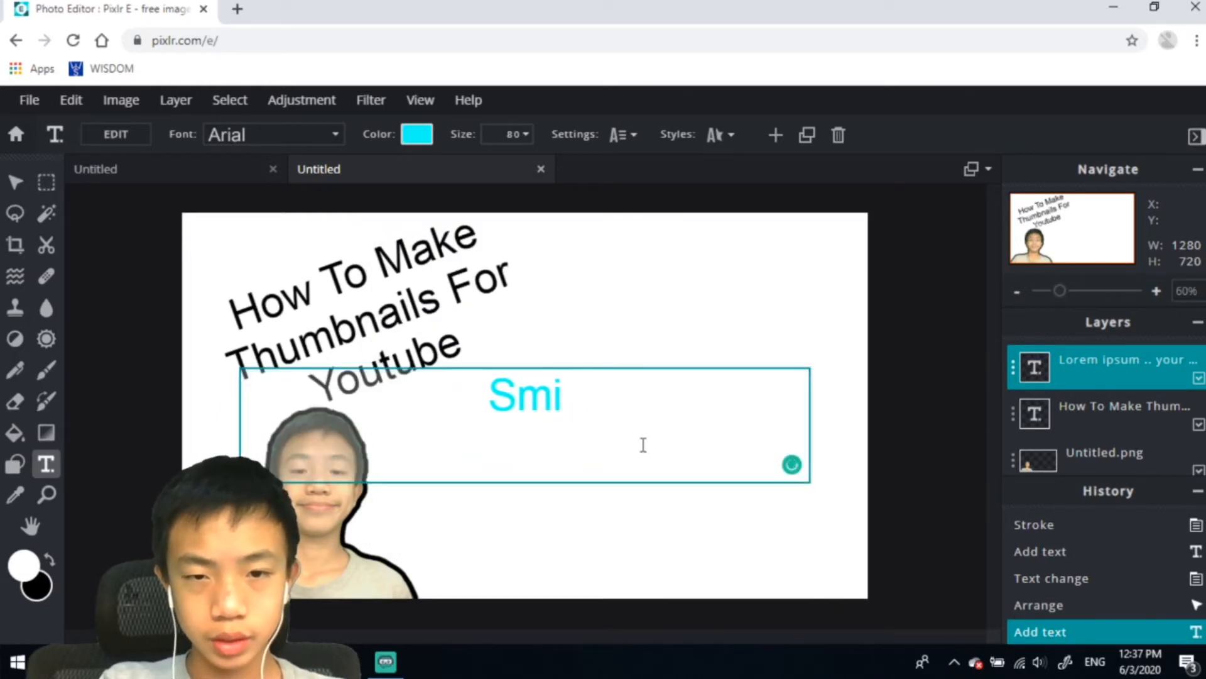
text(imple)
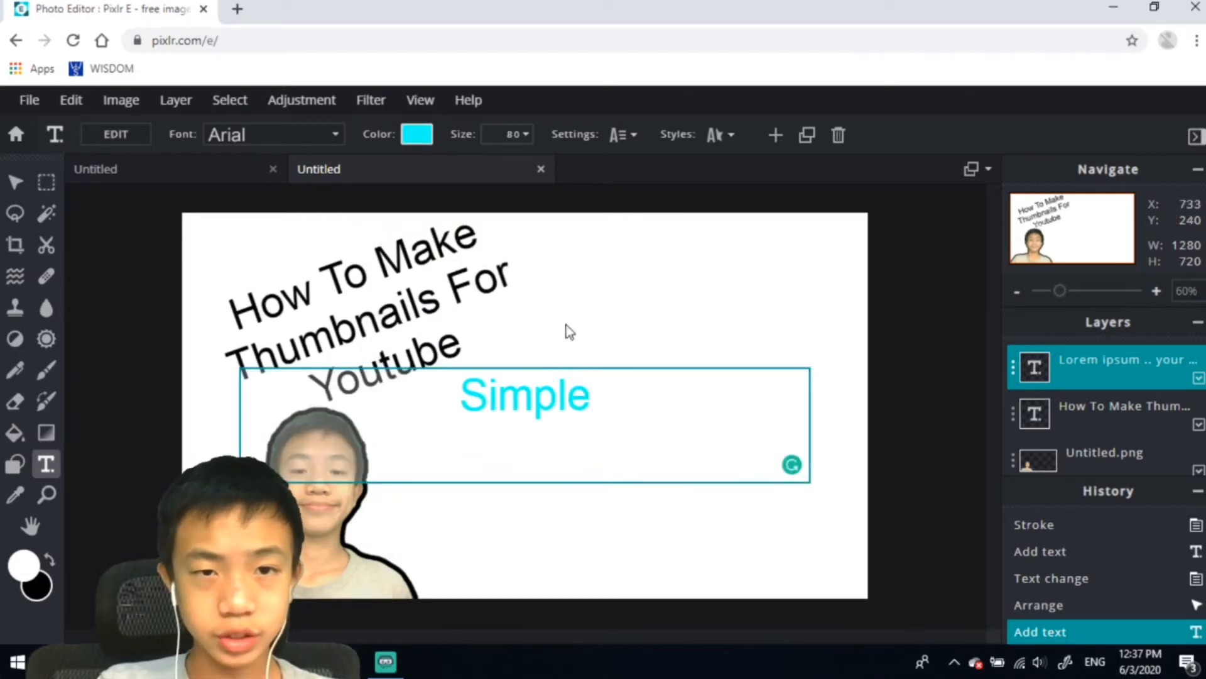
- Change the color of the "Simple" text to a saturated blue
click(418, 137)
mouse_move(578, 311)
mouse_down()
mouse_move(625, 496)
mouse_move(709, 232)
mouse_up()
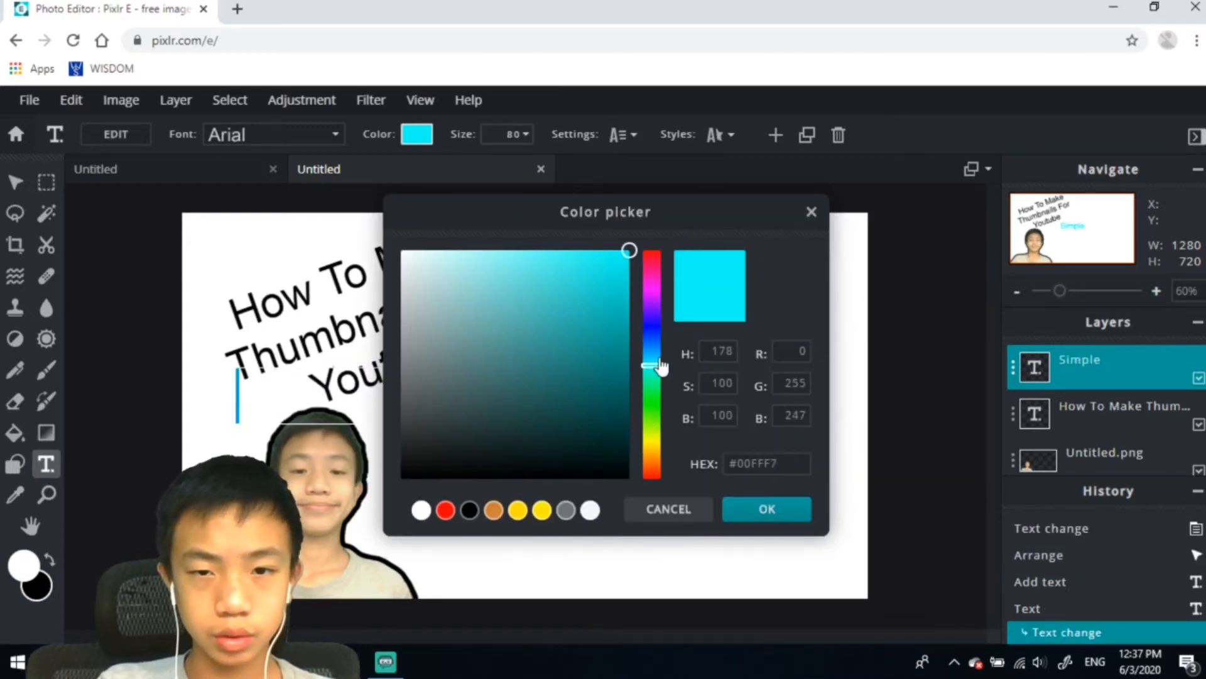
drag(657, 368, 661, 338)
click(766, 510)
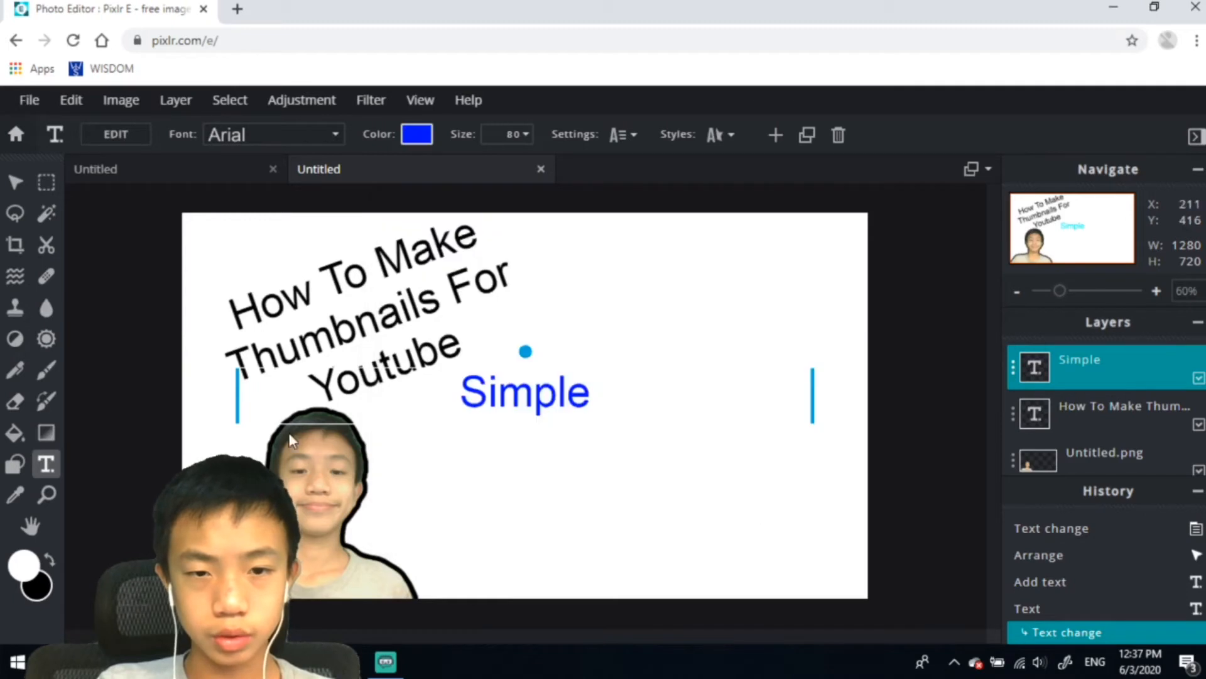
- Move "Simple" to the right of the title, try font size 150, and settle on 125
drag(472, 390, 902, 289)
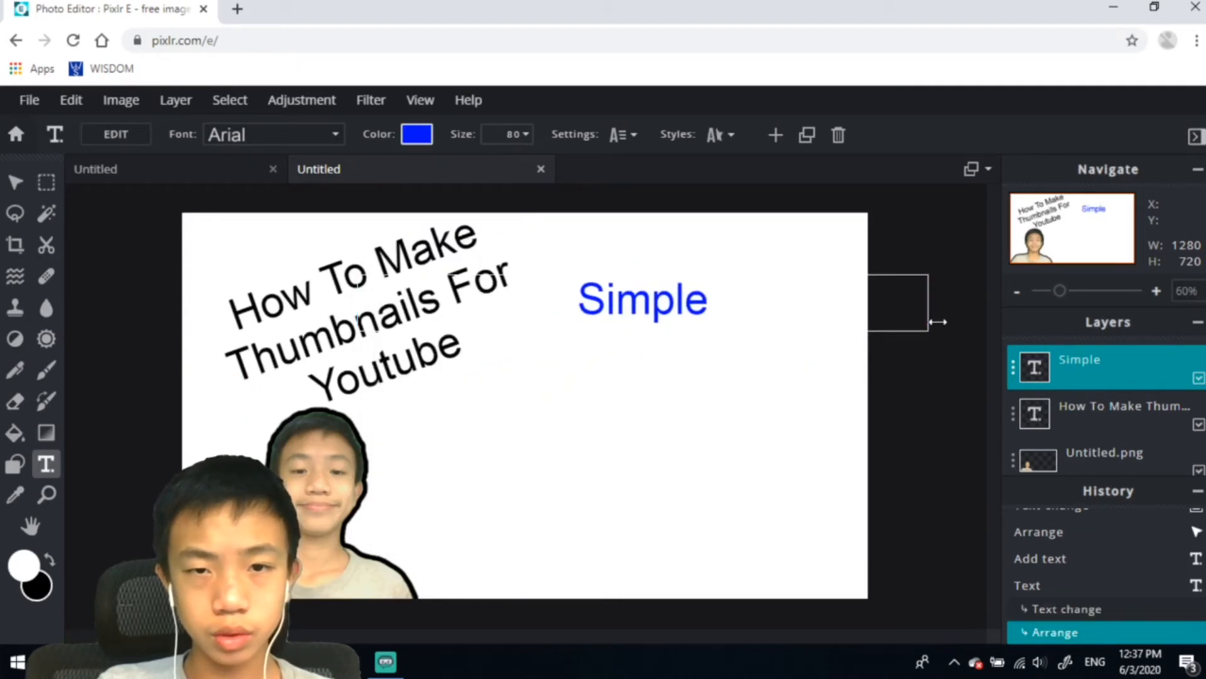
click(513, 134)
text(150)
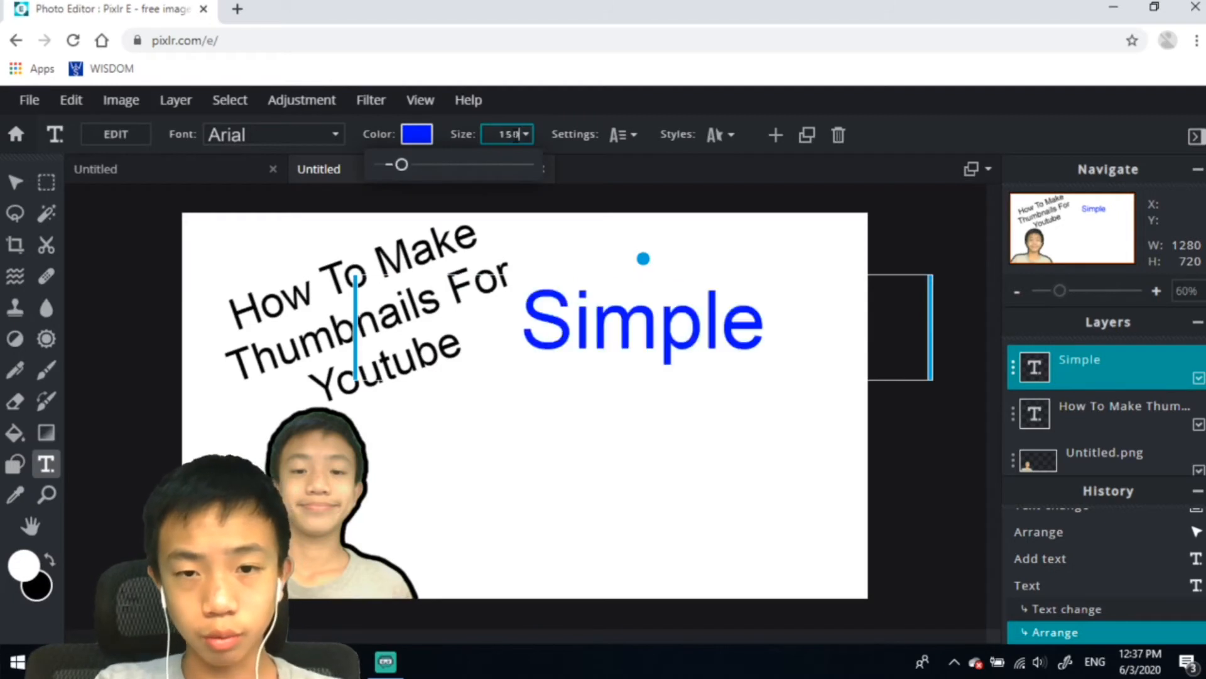
key(BackSpace)
key(BackSpace)
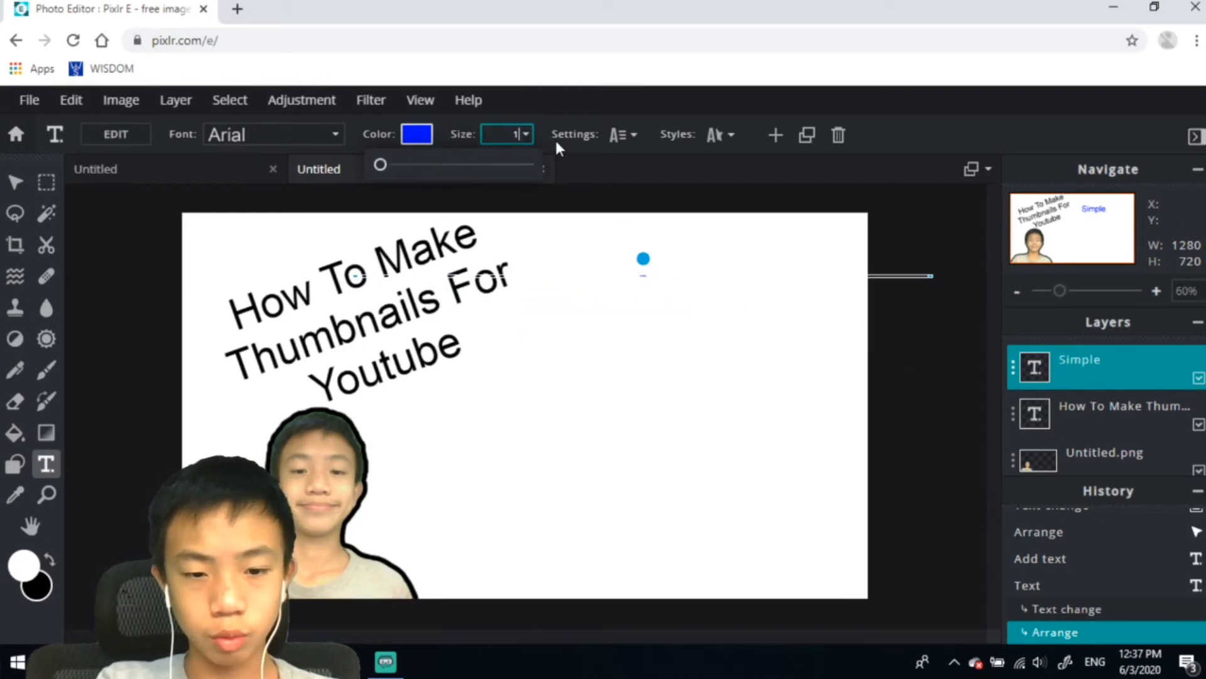
text(25)
click(653, 256)
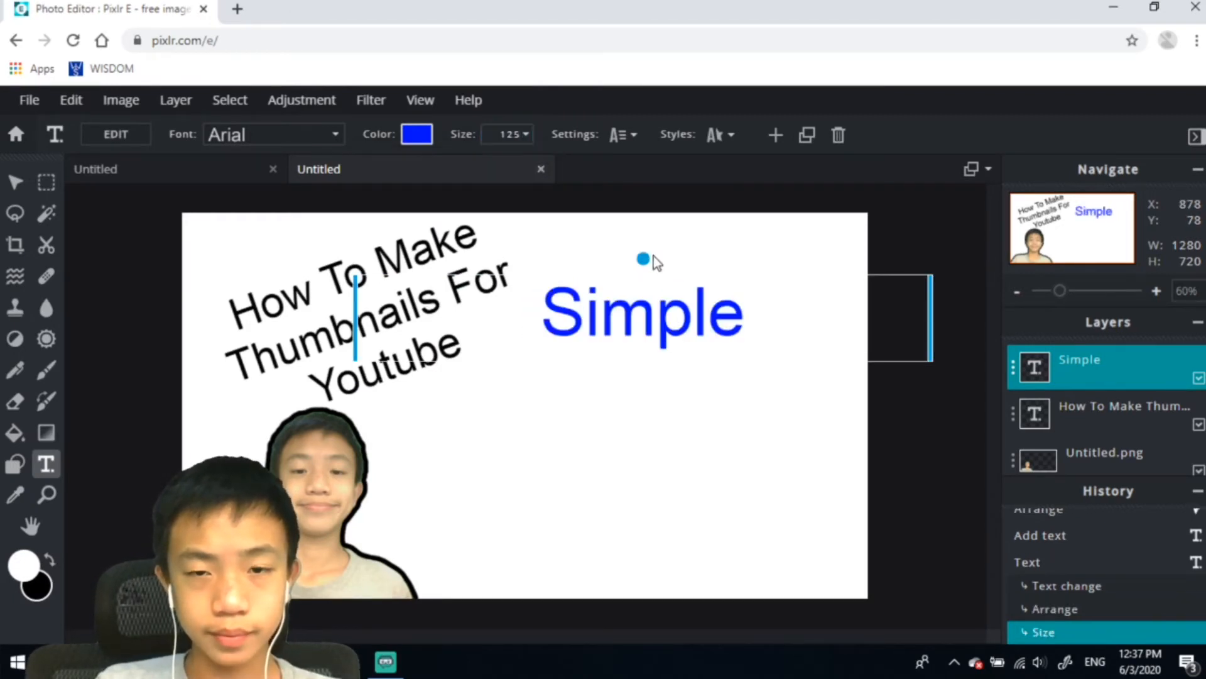
- Tilt the "Simple" text slightly clockwise
click(640, 252)
click(651, 282)
drag(644, 258, 652, 246)
- Make "Simple" bold and italic, briefly trying uppercase, and move it closer to the canvas's upper-right corner
click(622, 135)
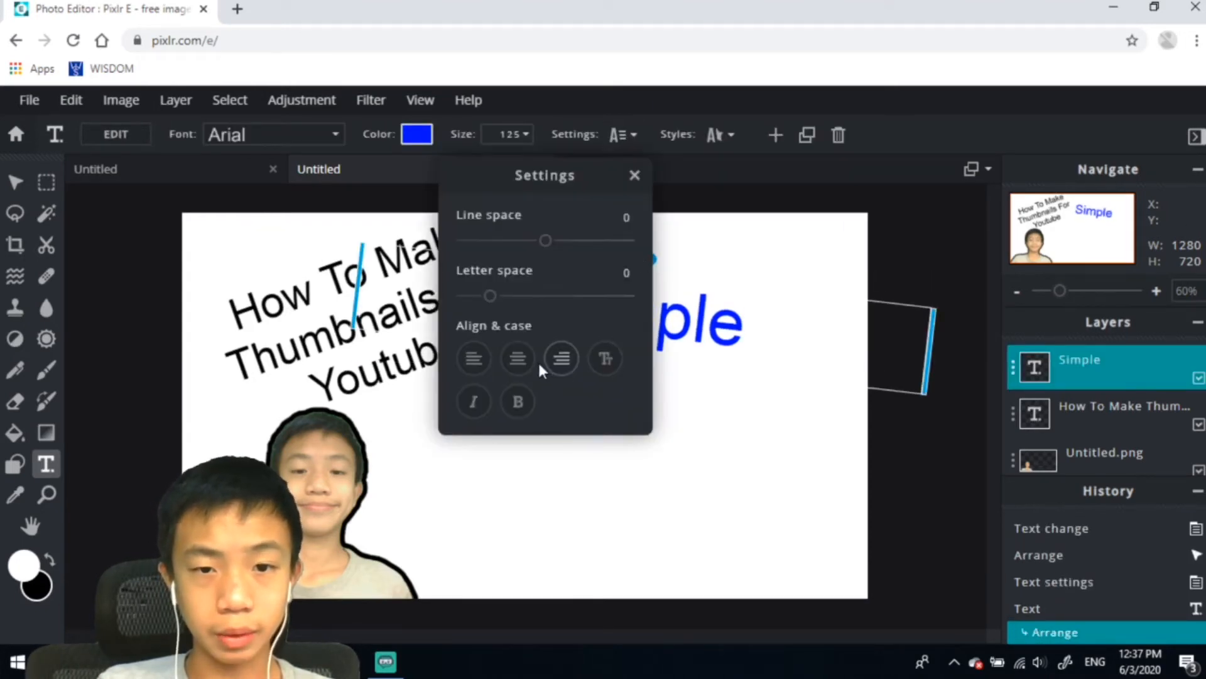
click(519, 401)
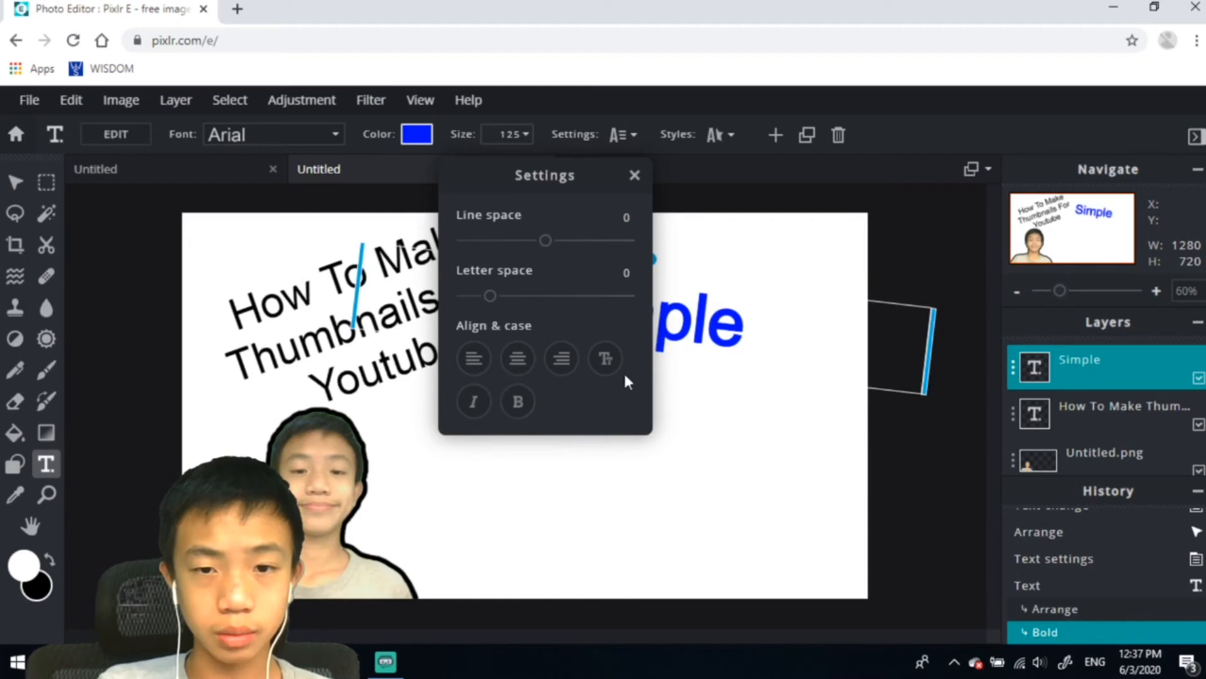
click(607, 360)
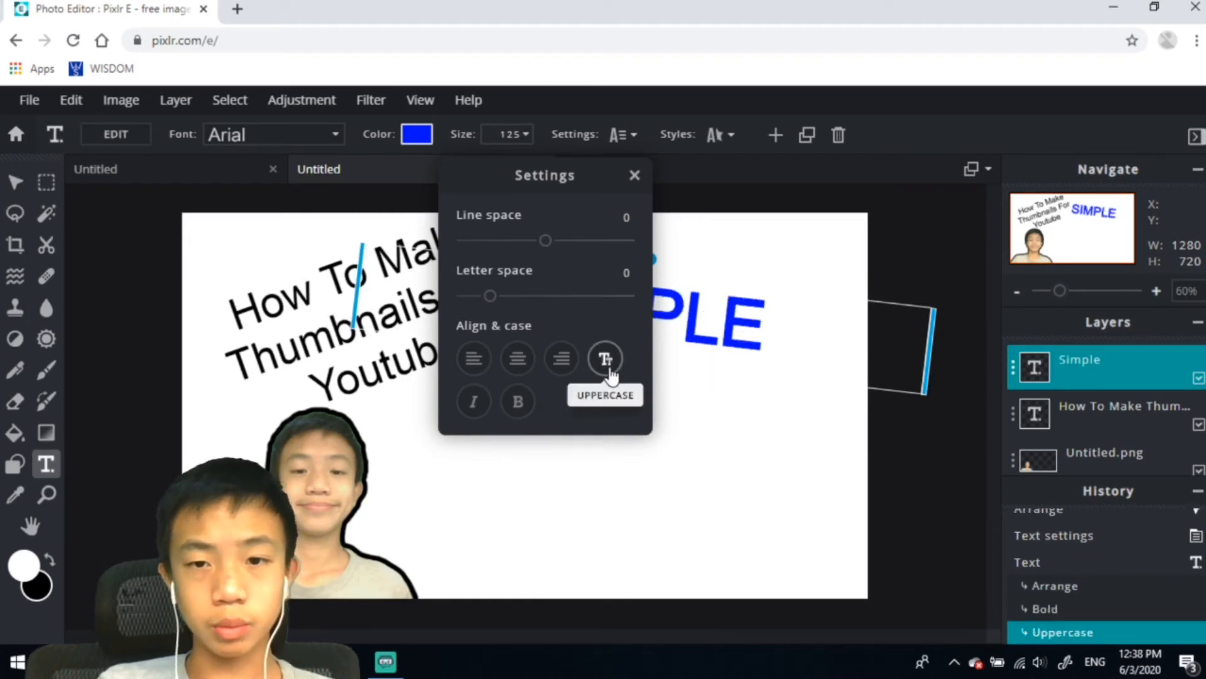
click(609, 369)
click(473, 402)
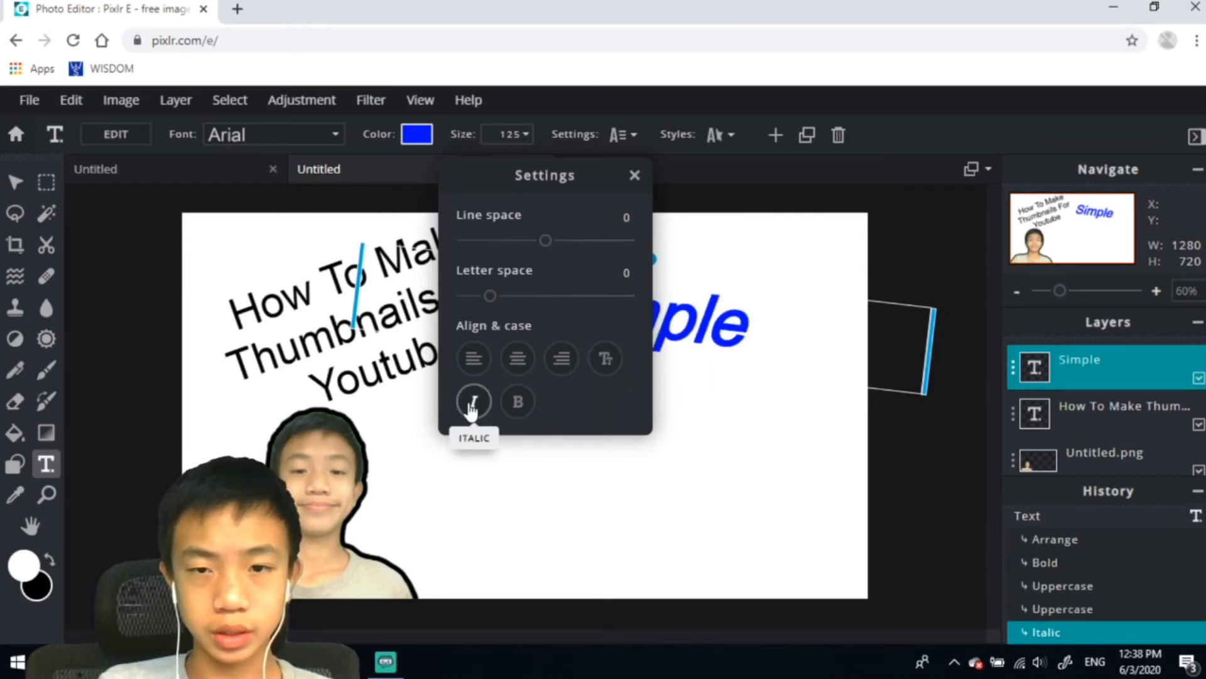
drag(702, 314, 758, 283)
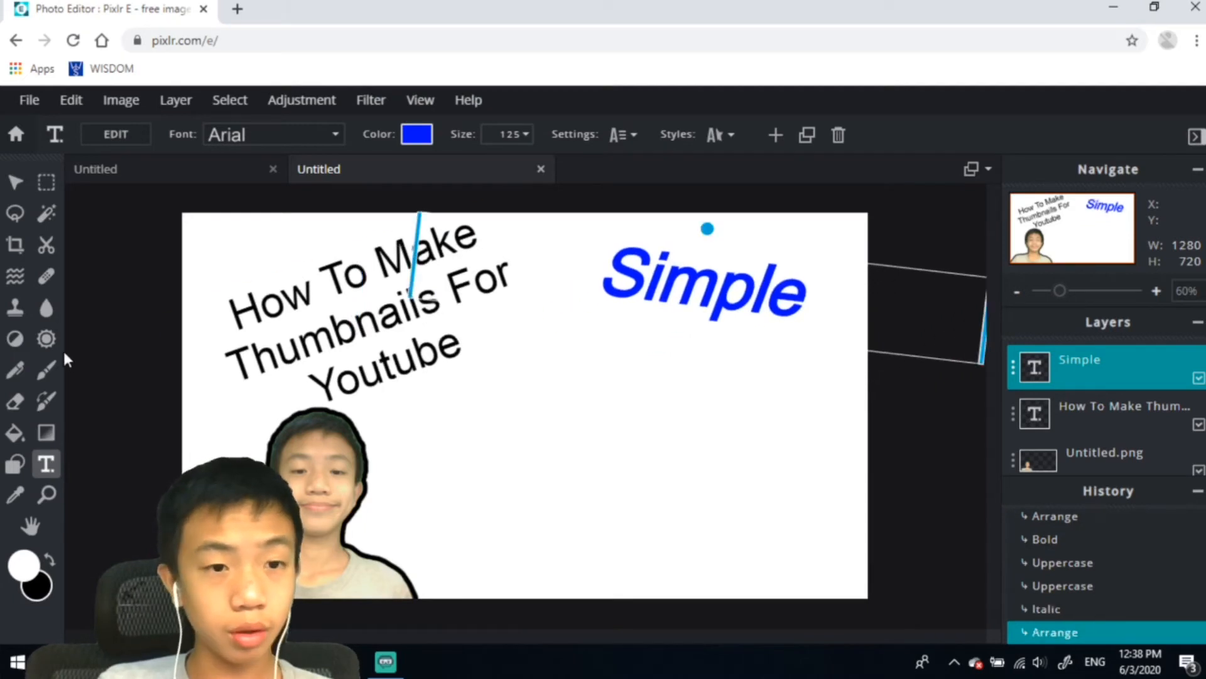
- Add a new text layer colored orange #FF8800 and set its content to "Easy"
click(591, 439)
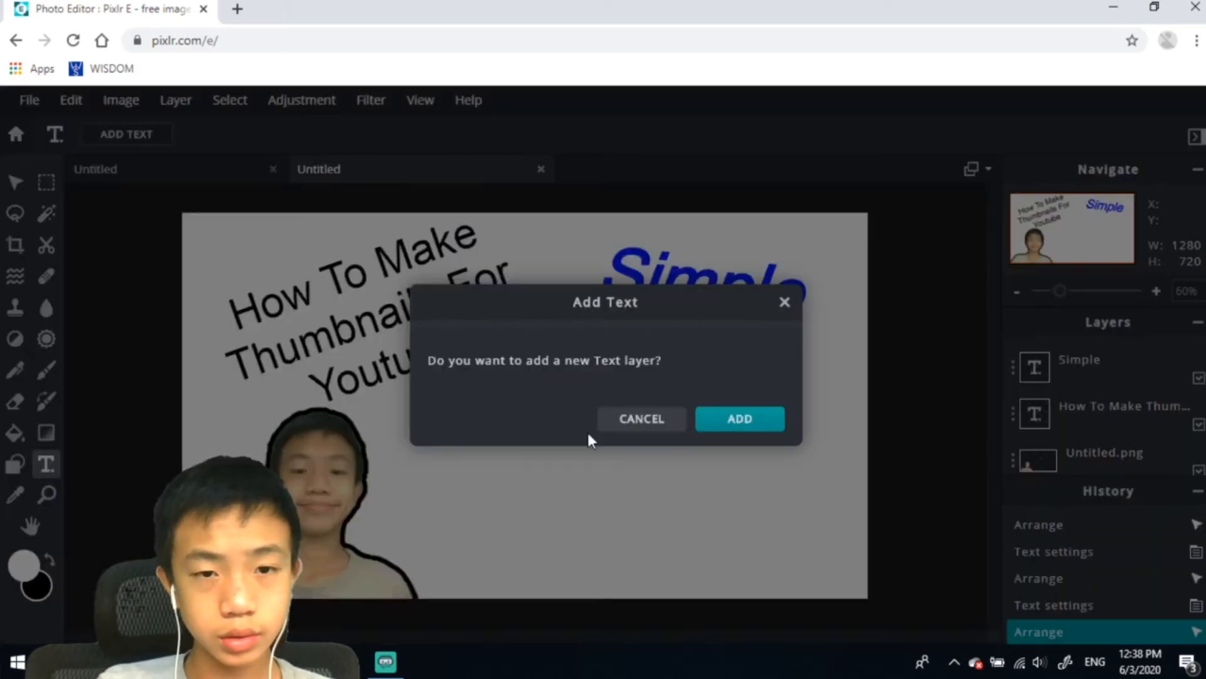
click(716, 430)
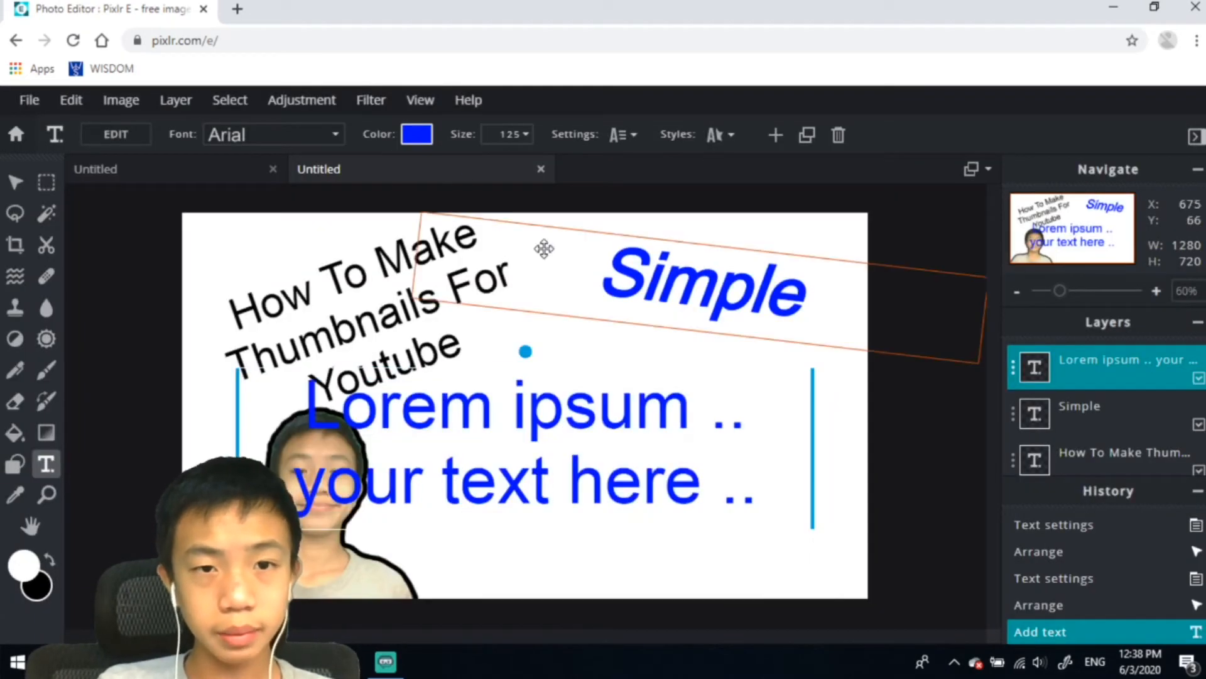
click(417, 134)
drag(654, 390, 661, 458)
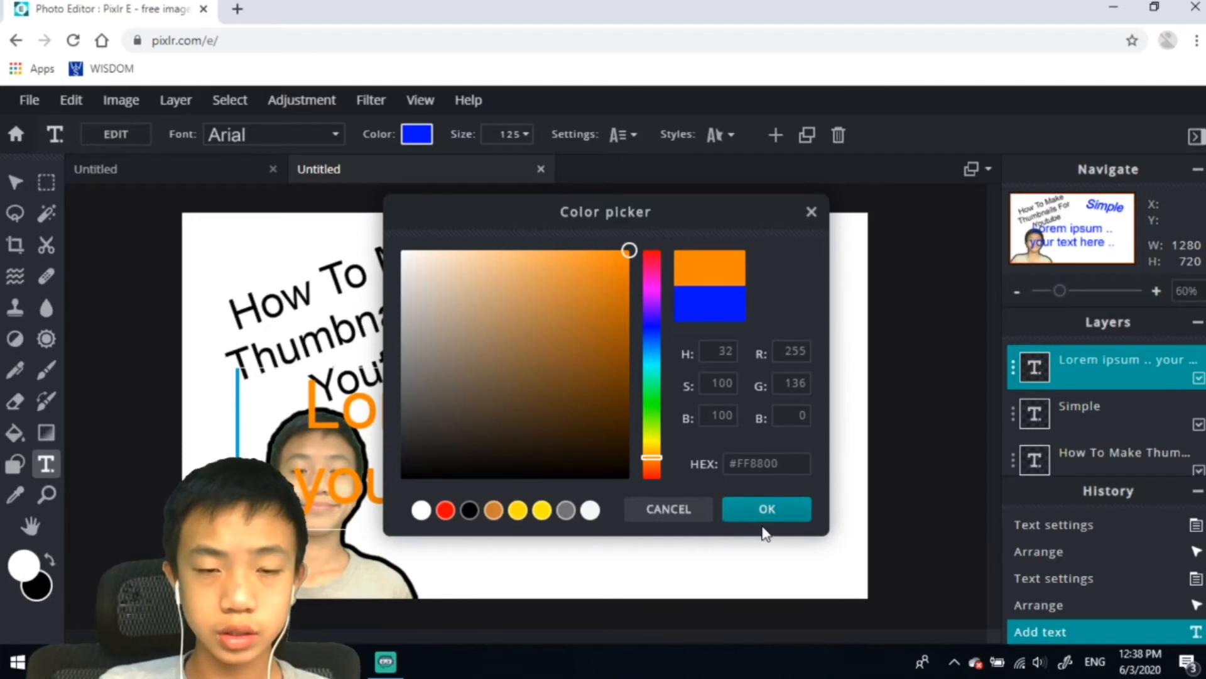
click(727, 520)
key(ctrl+a)
text(Easy)
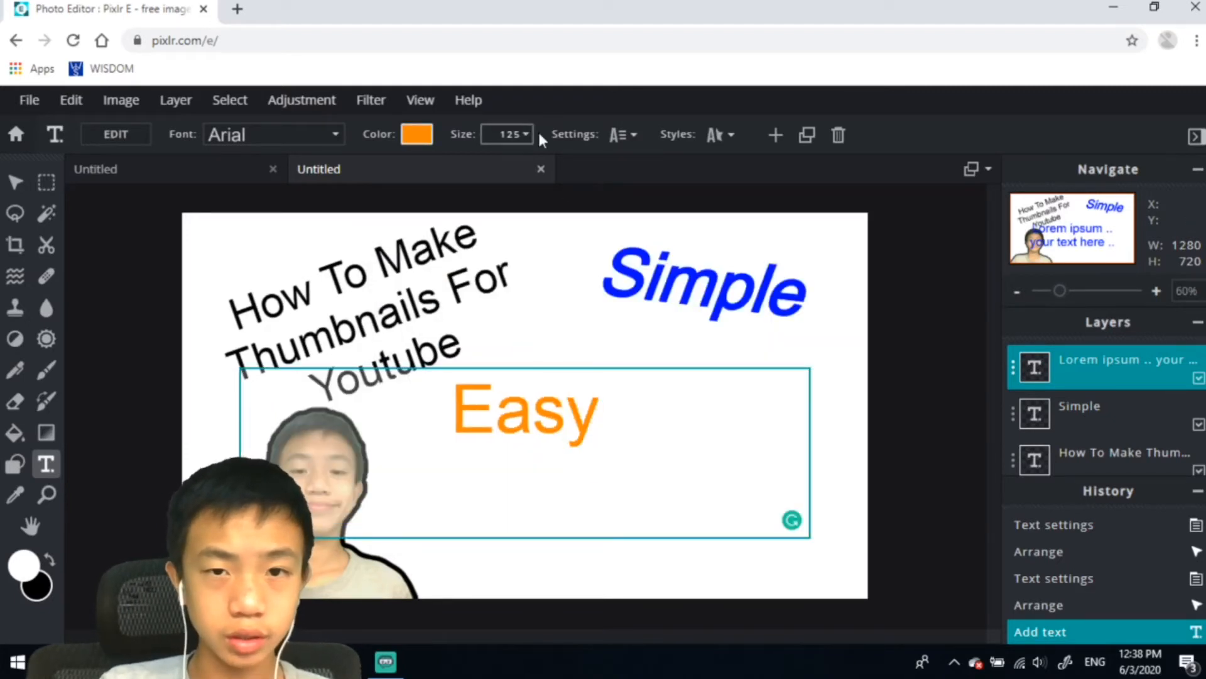
click(602, 133)
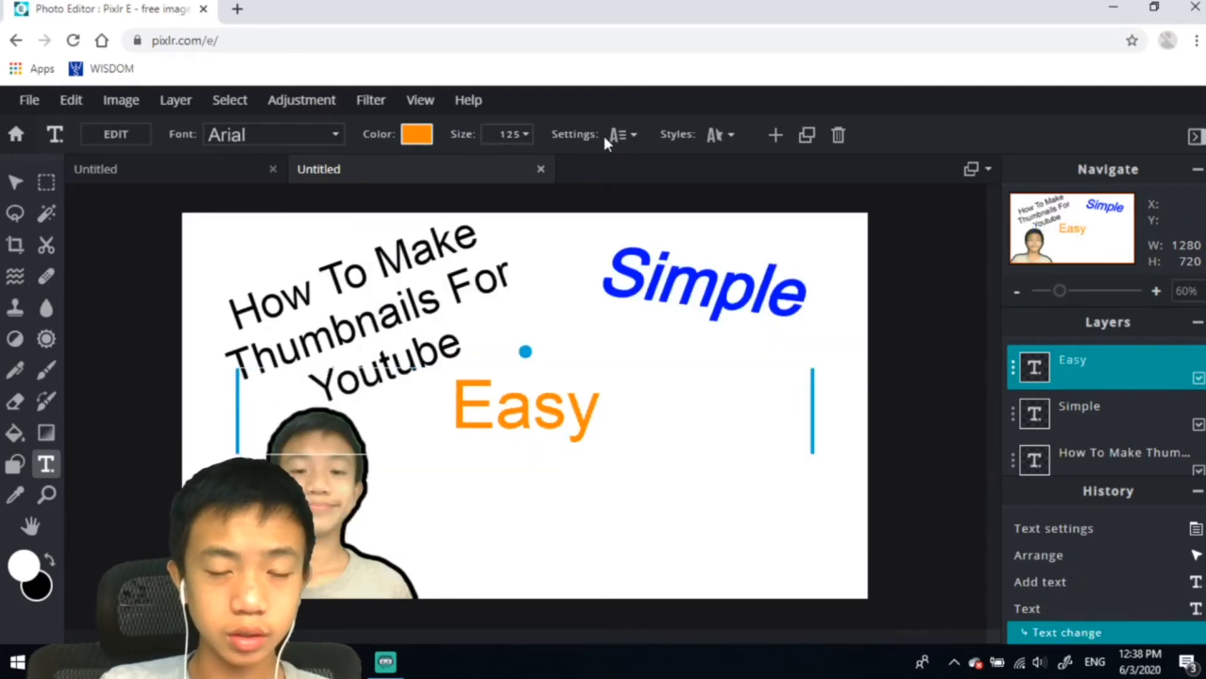
- Italicize the "Easy" text and narrow its text box
click(621, 134)
click(474, 401)
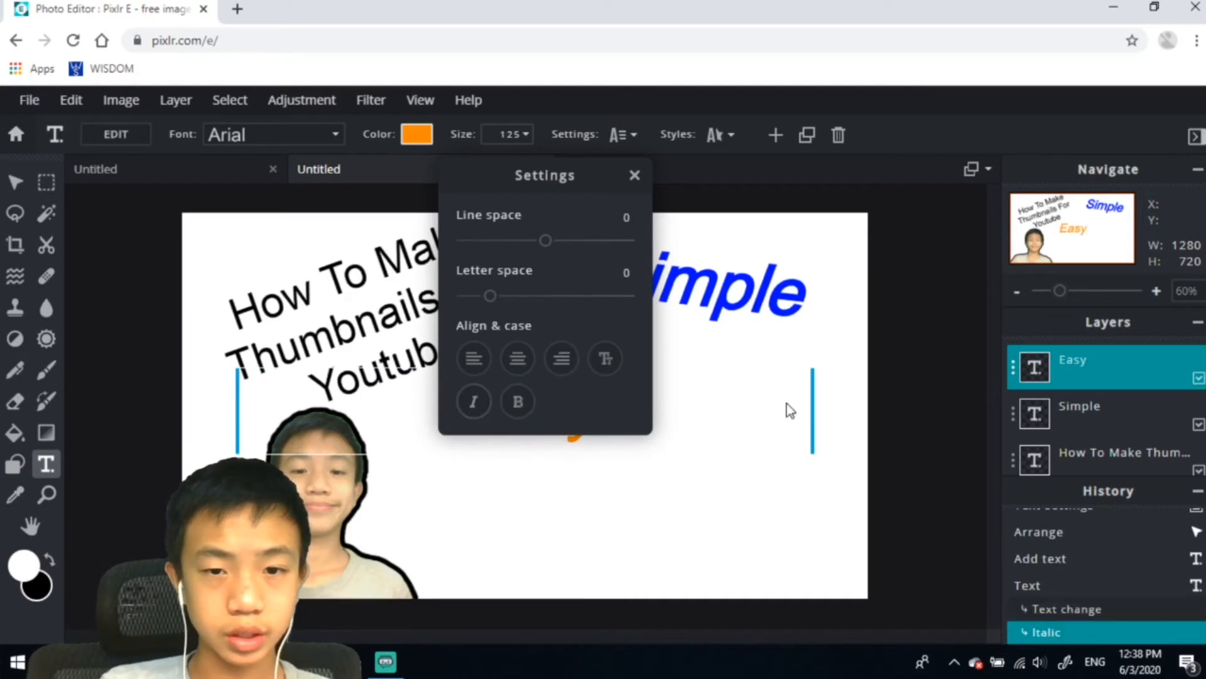
drag(817, 406, 690, 416)
- Tilt "Easy" counterclockwise and place it just below the right end of the title
drag(500, 434, 587, 428)
drag(550, 350, 527, 347)
drag(547, 397, 522, 405)
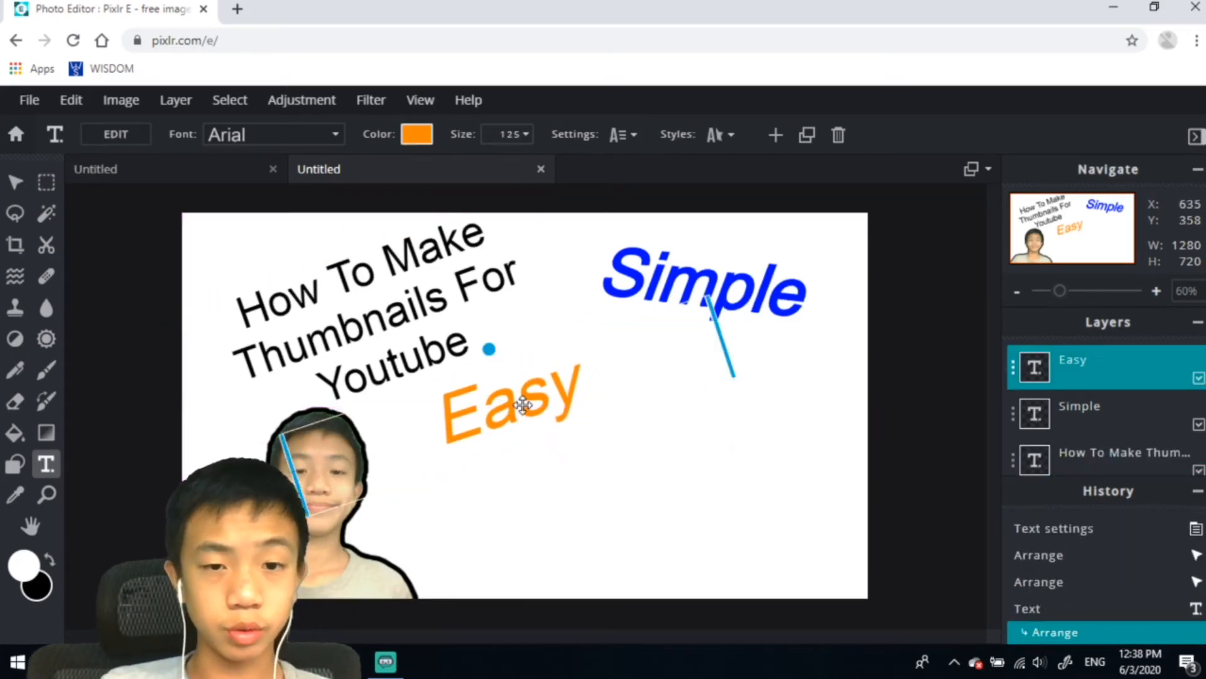
- Add another text layer and set its color to purple #A200FF
click(692, 542)
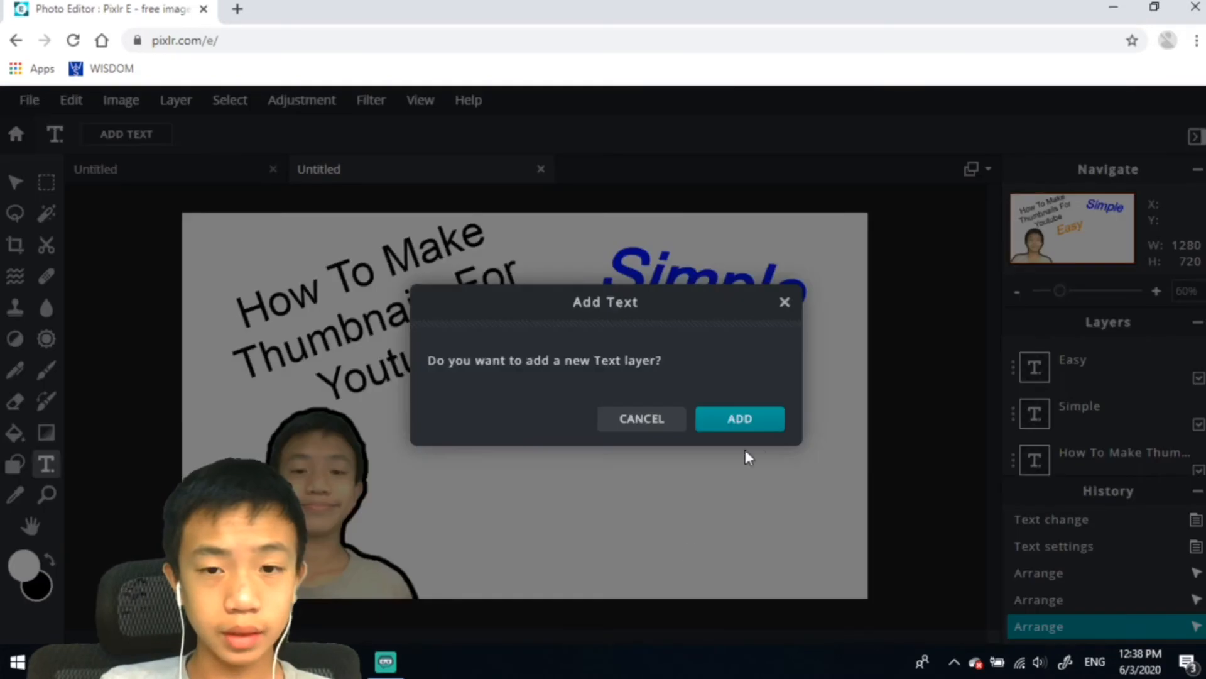
click(740, 418)
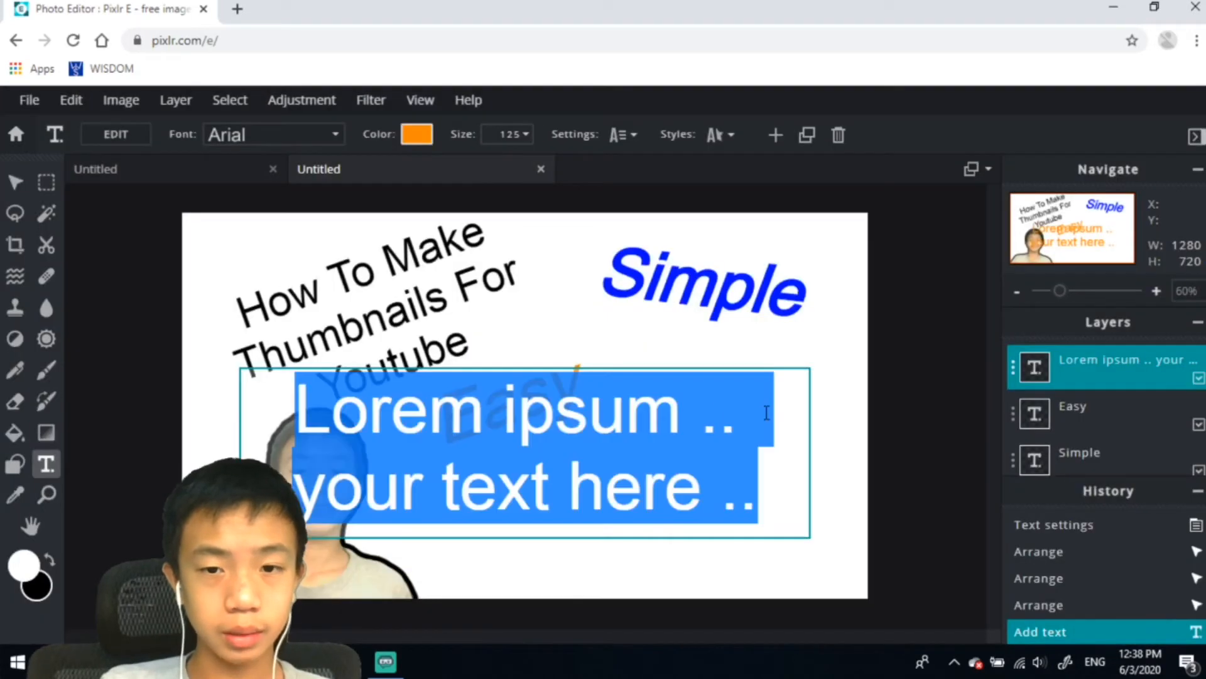
click(418, 137)
drag(657, 333, 651, 309)
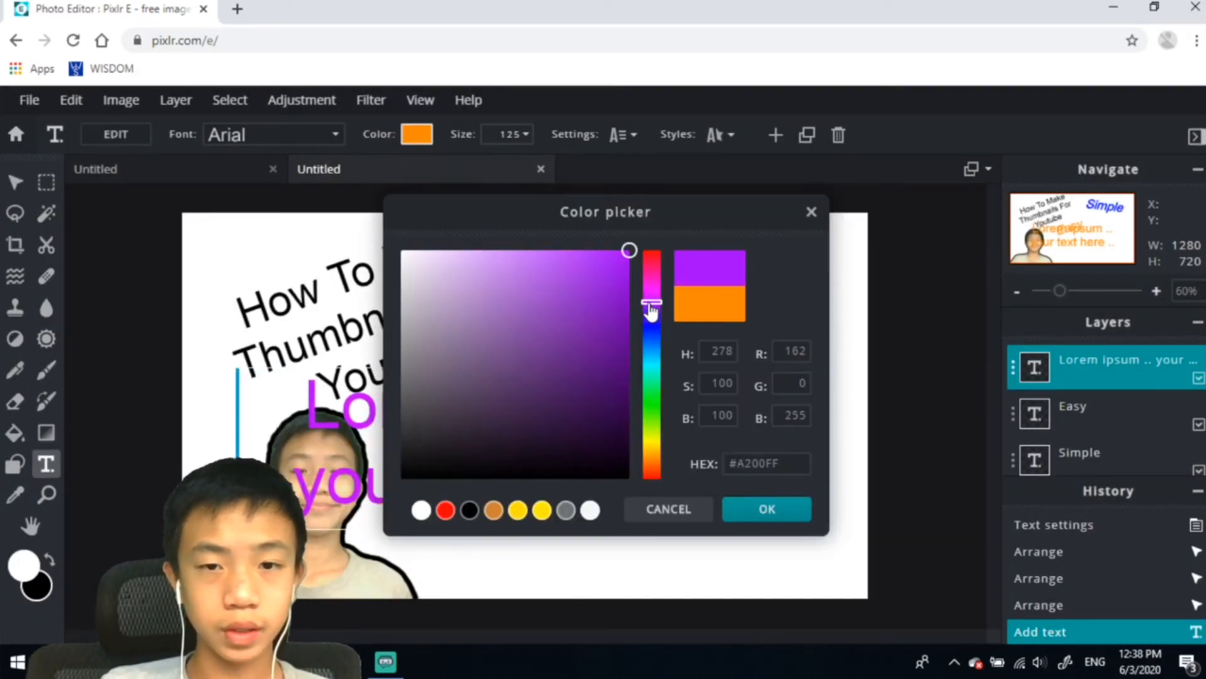
click(765, 509)
- Enter "Fast" in place of the purple layer's placeholder text
key(ctrl+a)
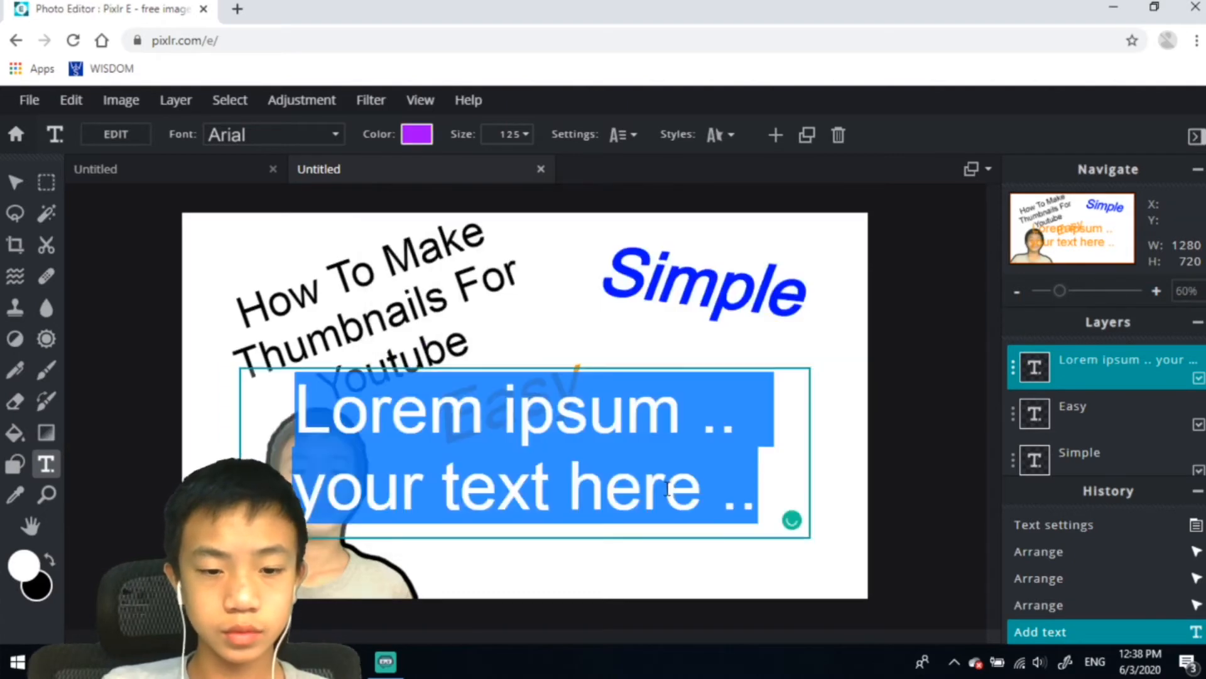
text(Fats)
key(BackSpace)
key(BackSpace)
text(st)
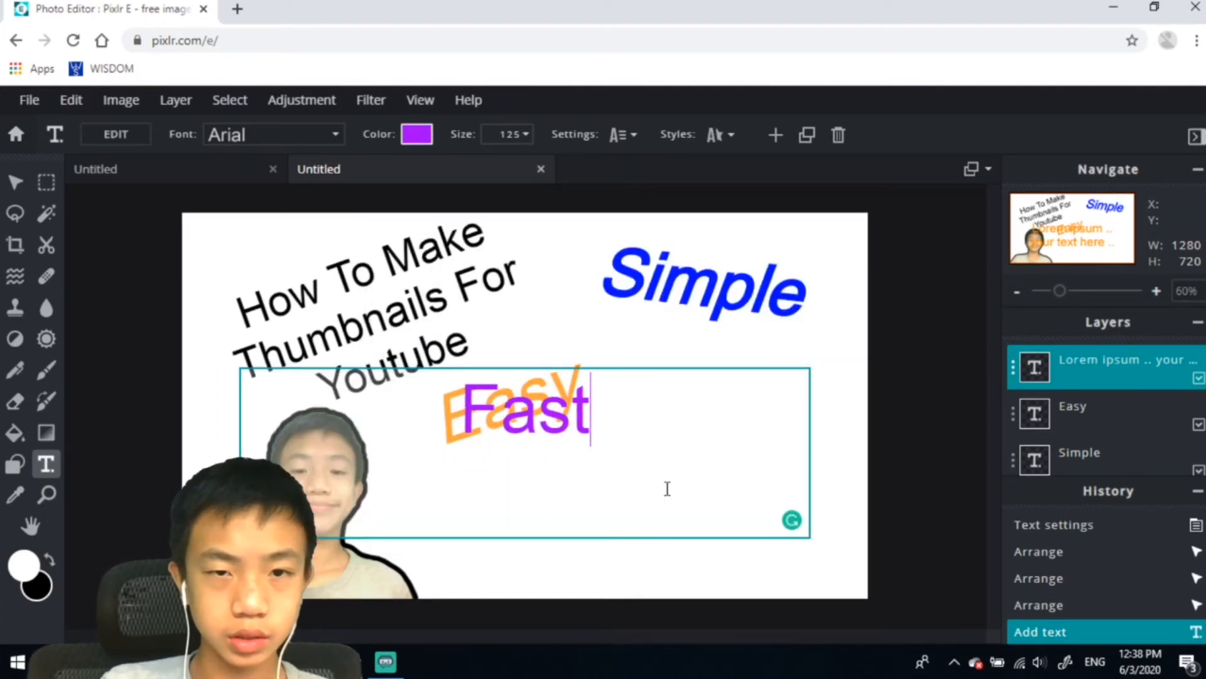
click(640, 173)
- Make "Fast" bold and place it below "Simple" in the canvas's lower-right area, tilted slightly counterclockwise
click(624, 135)
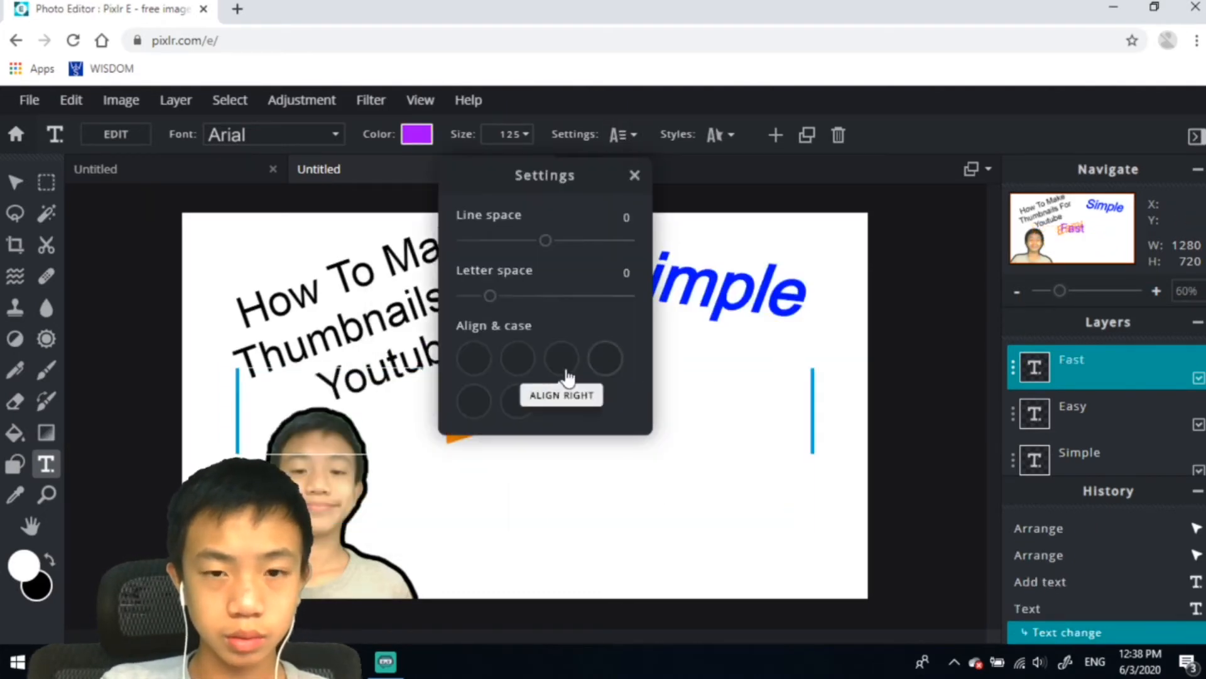
click(519, 402)
drag(627, 429, 682, 398)
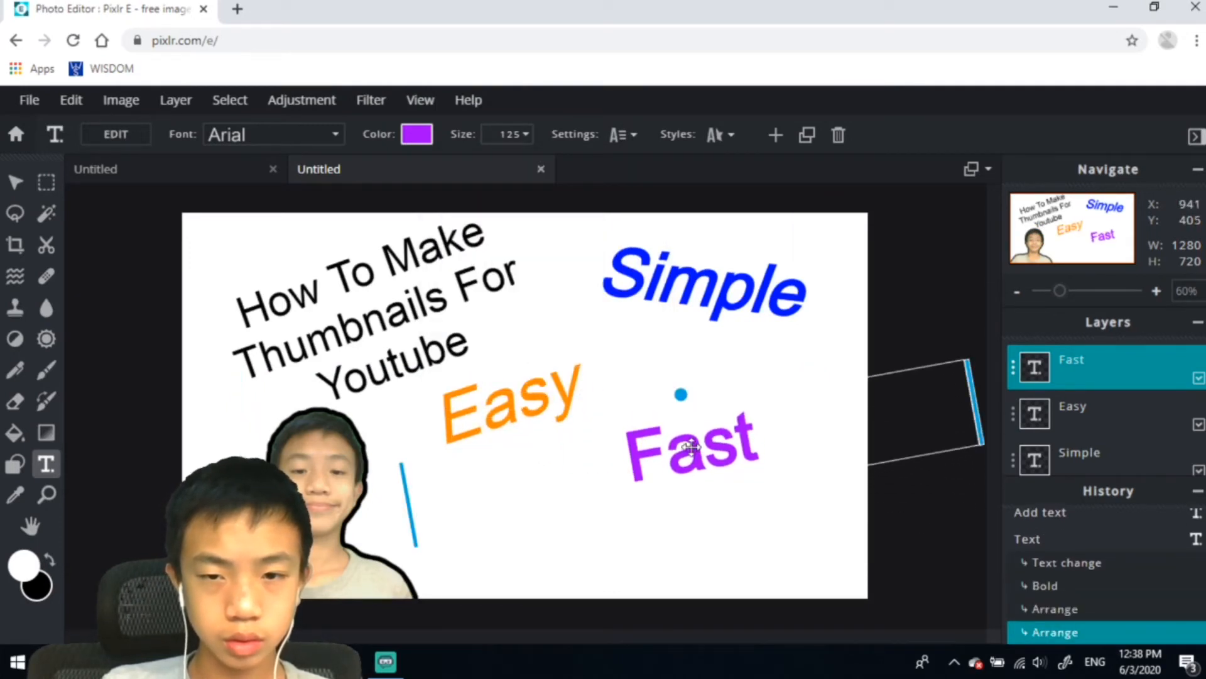
- Move "Fast" up closer beneath "Simple", and add another text layer colored white #FFFFFF
drag(691, 458, 703, 415)
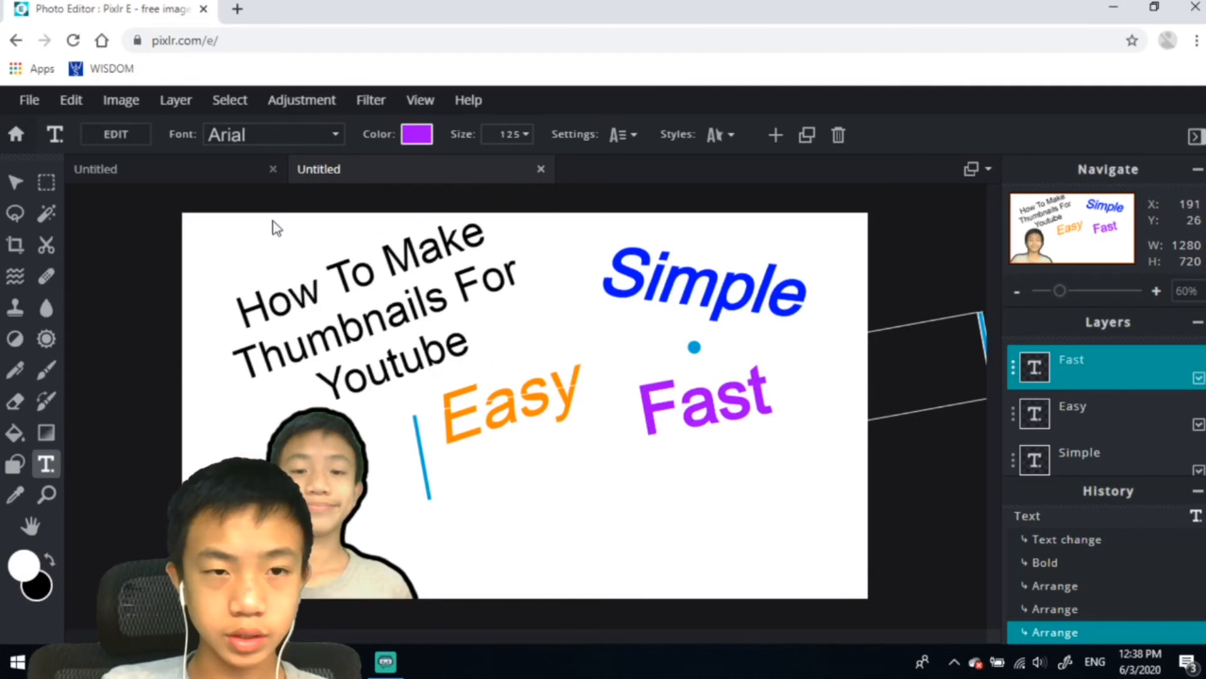
click(594, 583)
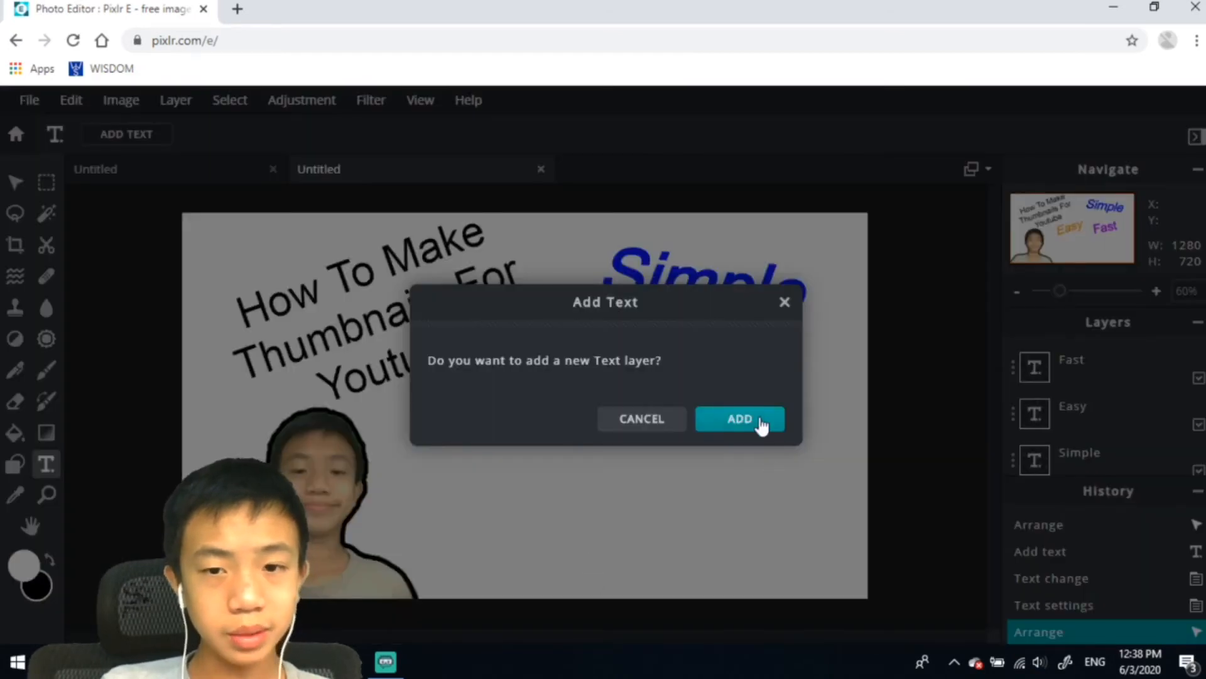
click(740, 418)
click(417, 134)
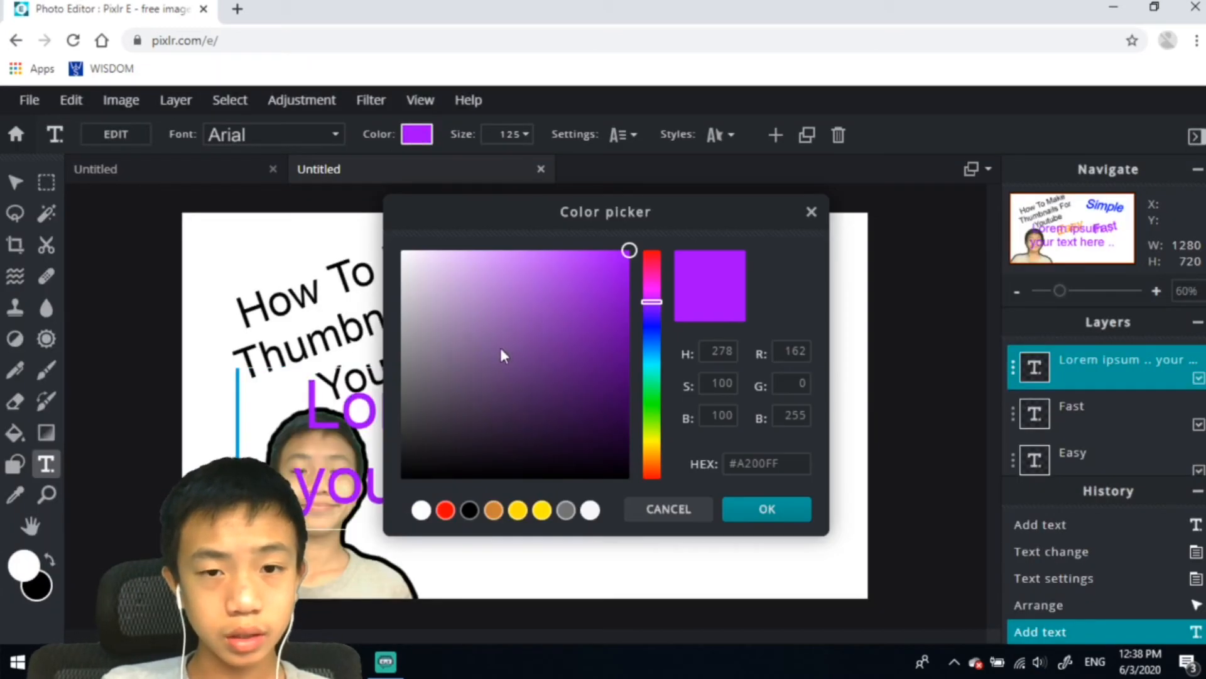
drag(501, 349, 400, 250)
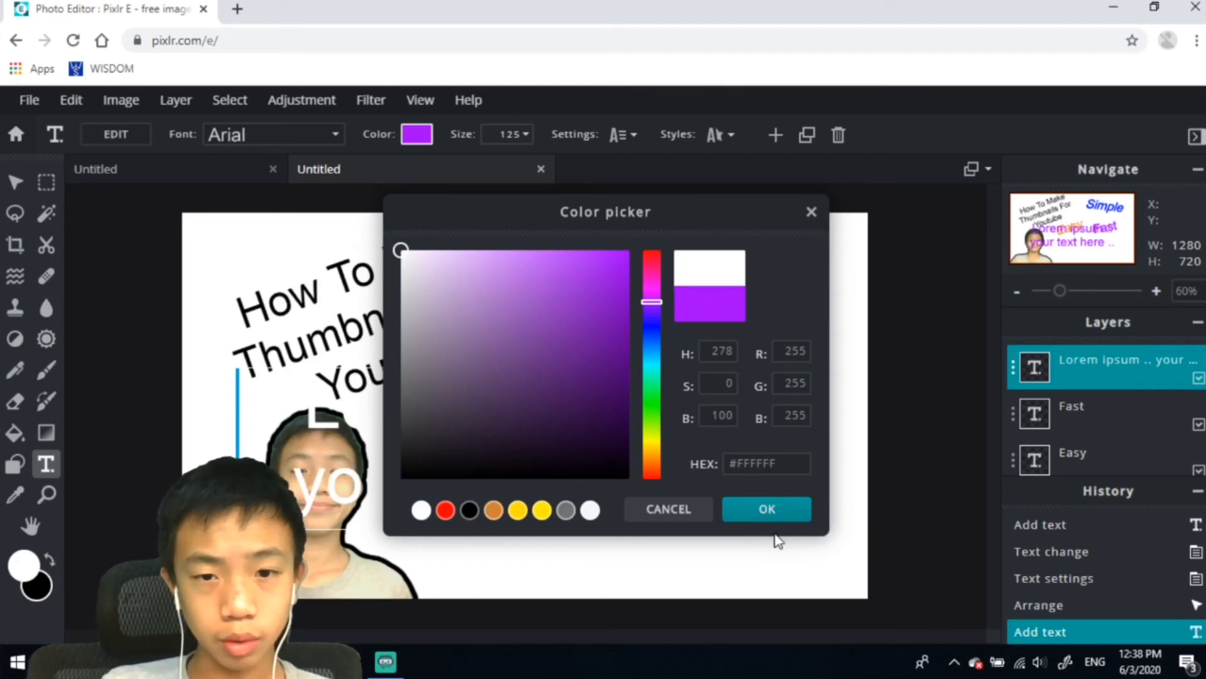
click(757, 514)
- Narrow the white placeholder text box, place it below "Fast", and turn on its outline
drag(233, 448, 529, 431)
drag(670, 456, 635, 440)
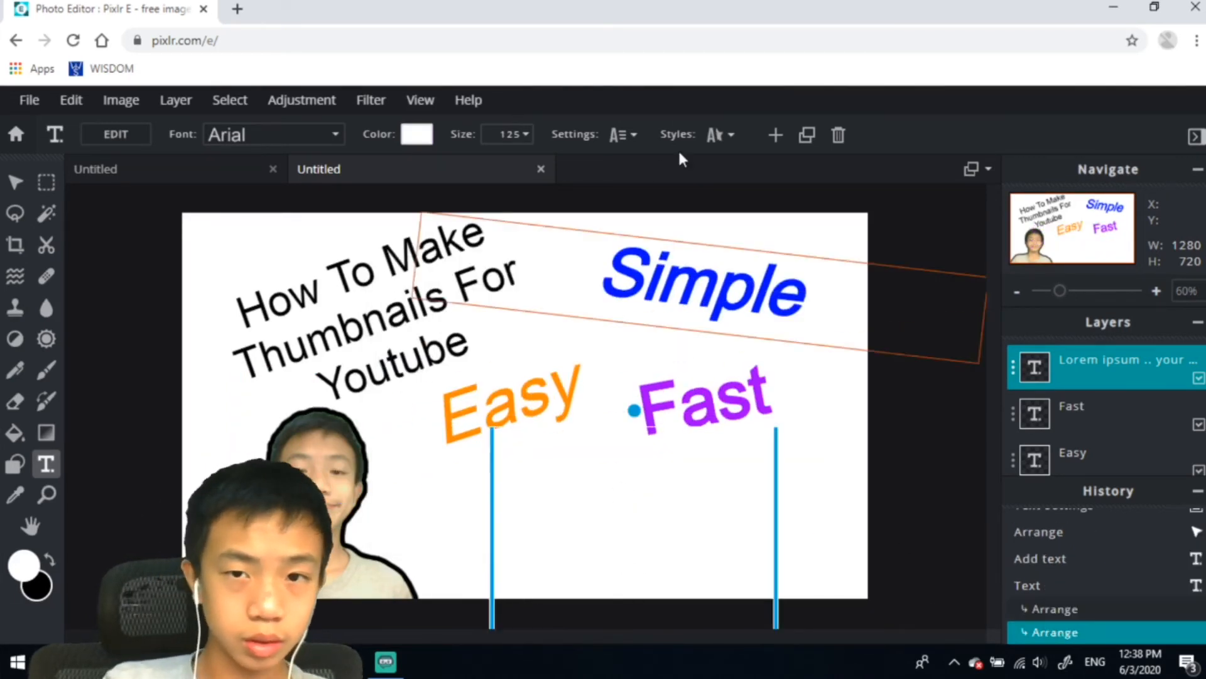
click(729, 136)
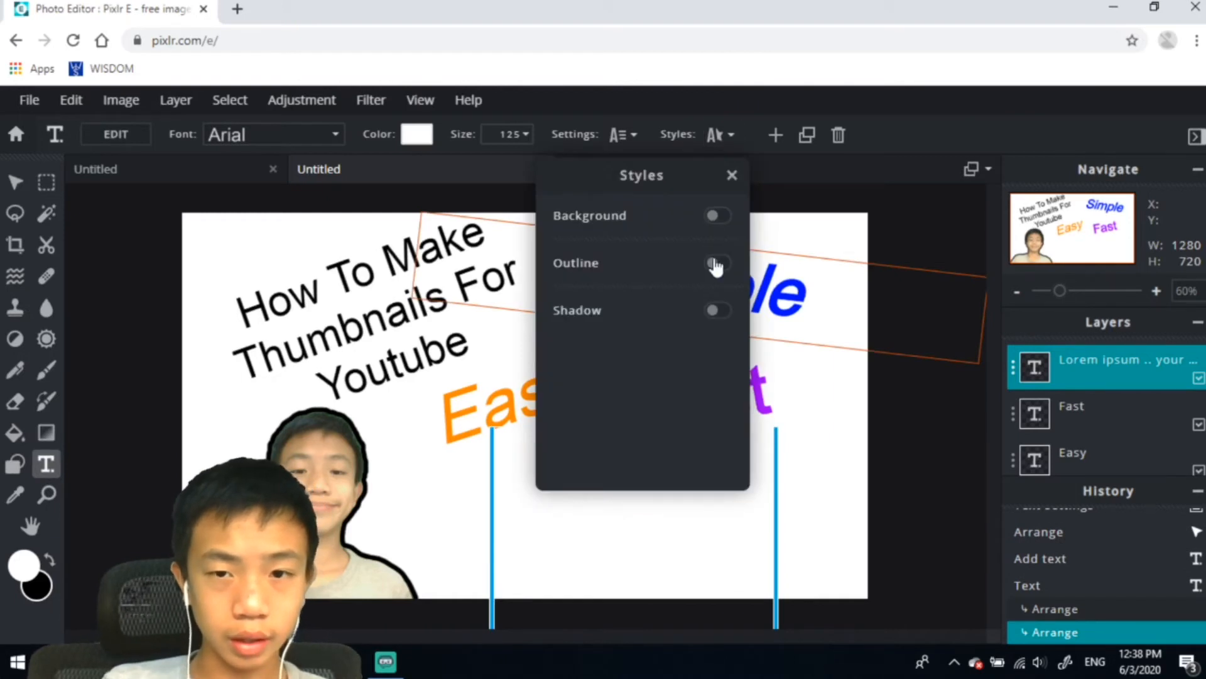
click(716, 264)
click(833, 461)
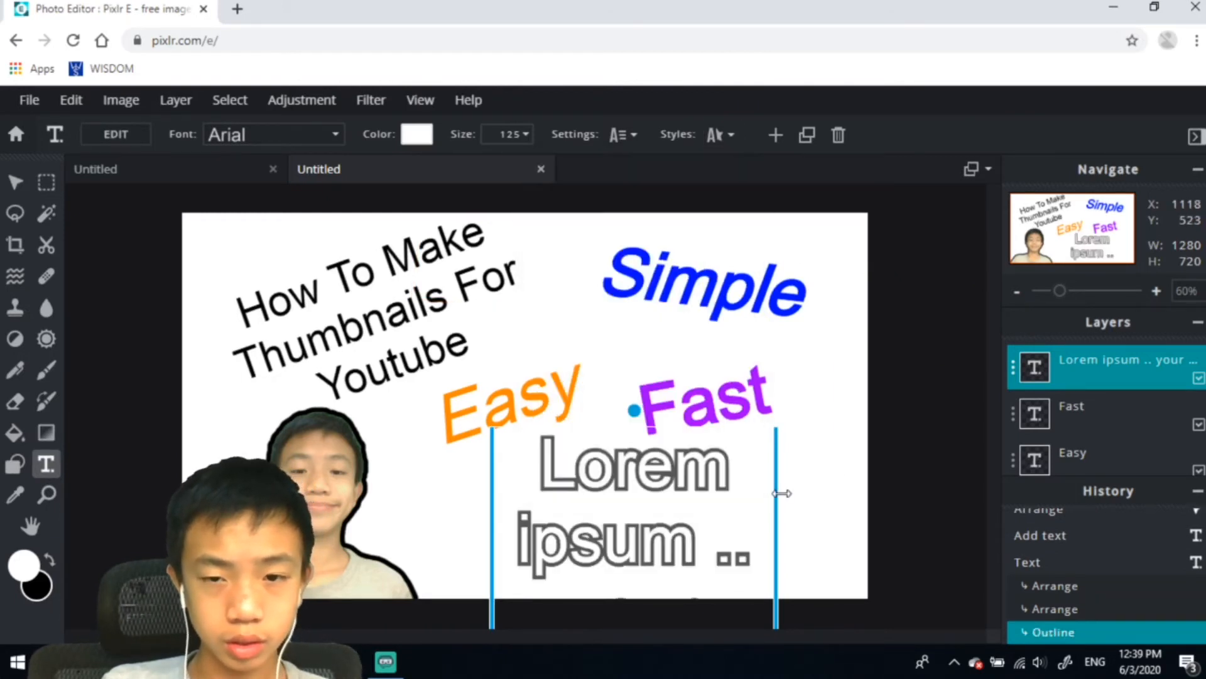
- Widen the outlined text box, replace its placeholder with "Free", and place the word below and between "Easy" and "Fast"
drag(782, 493, 905, 487)
drag(607, 533, 575, 533)
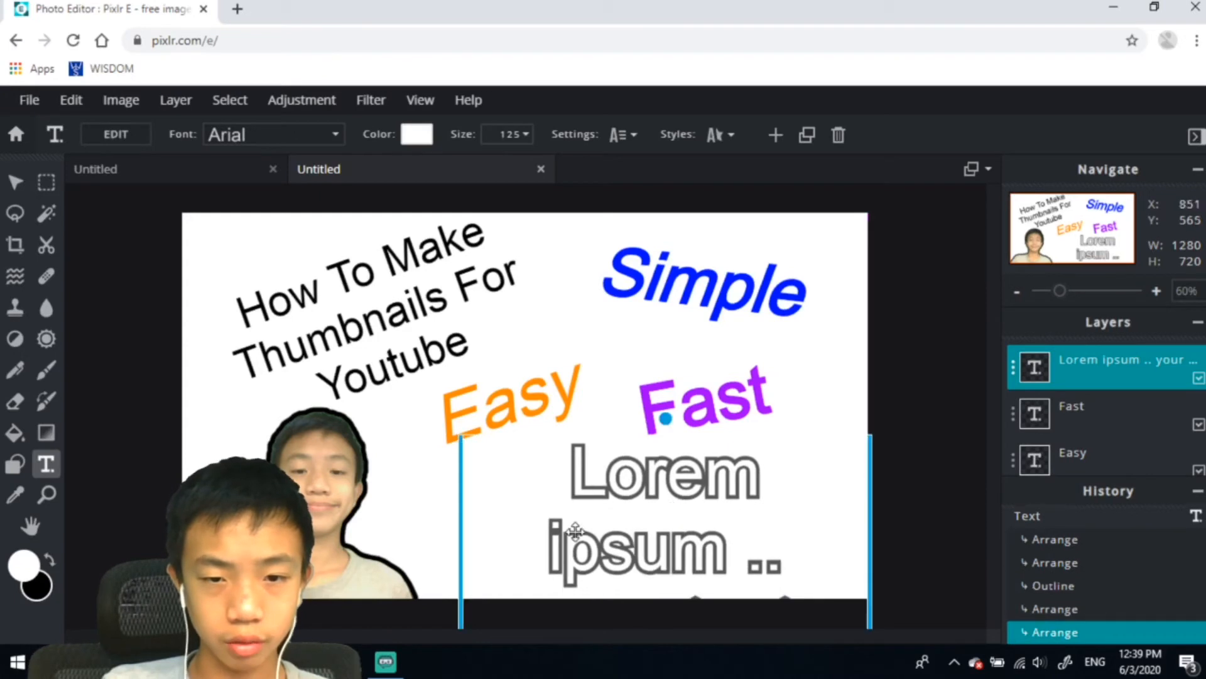
double_click(625, 486)
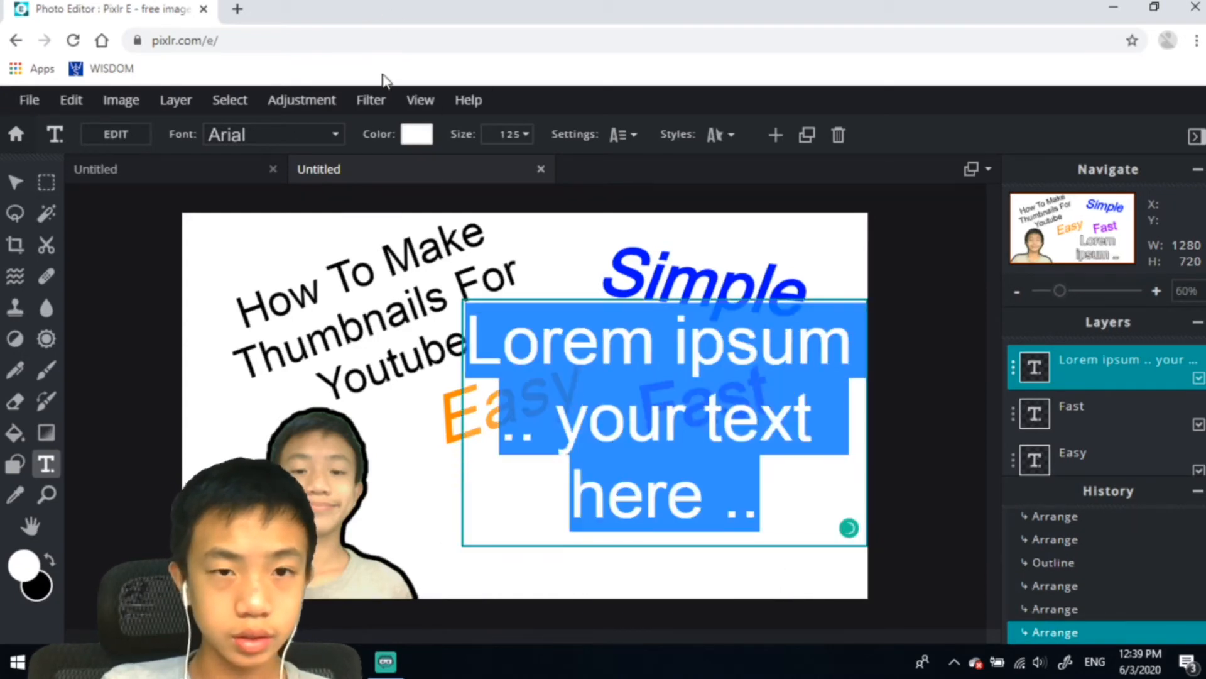
key(BackSpace)
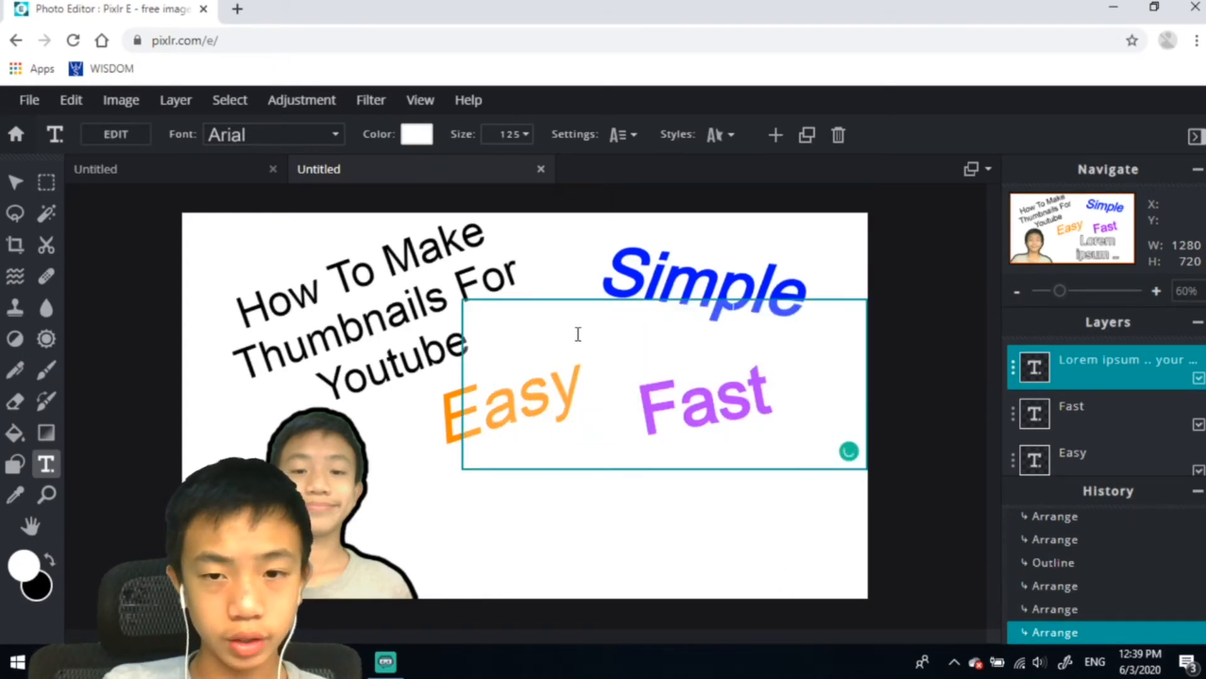
text(Free)
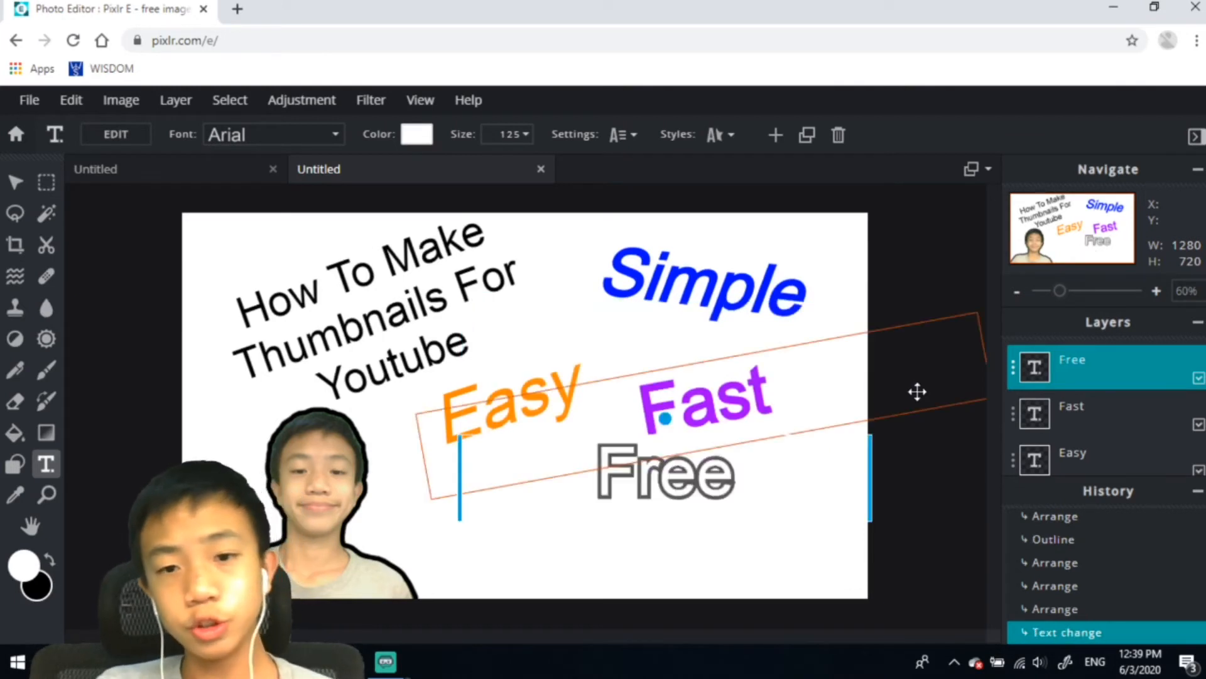
drag(763, 465, 681, 487)
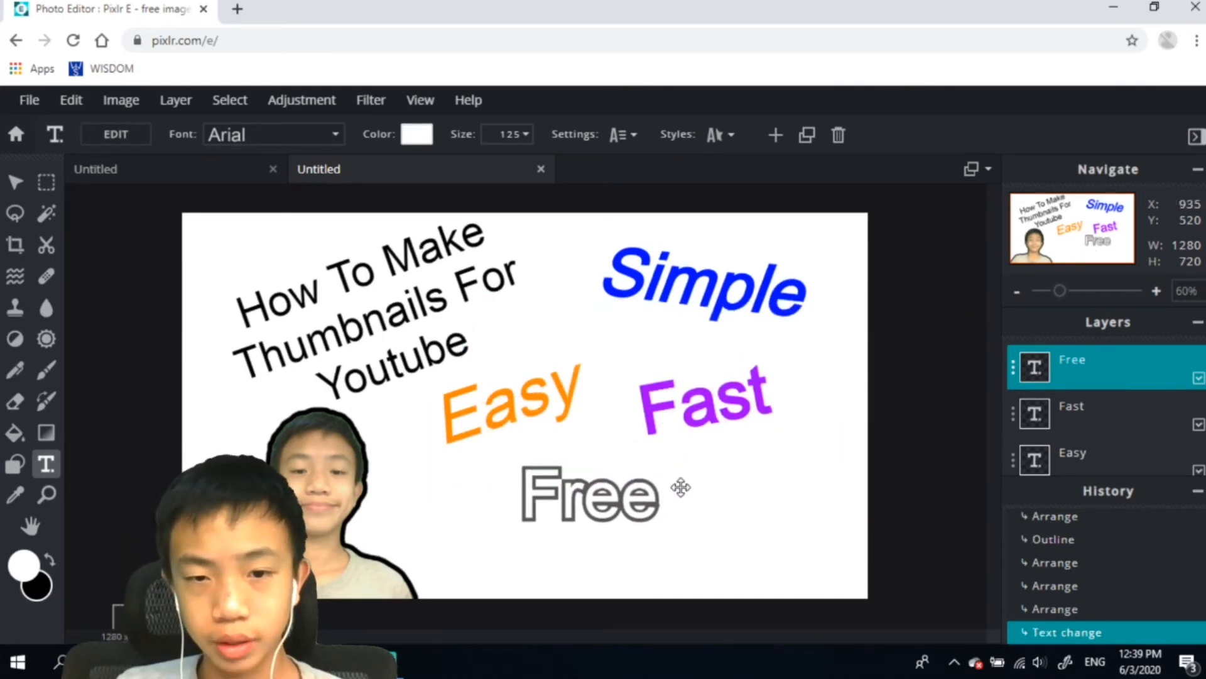
- Set the outline color of "Free" to black #000000
click(719, 135)
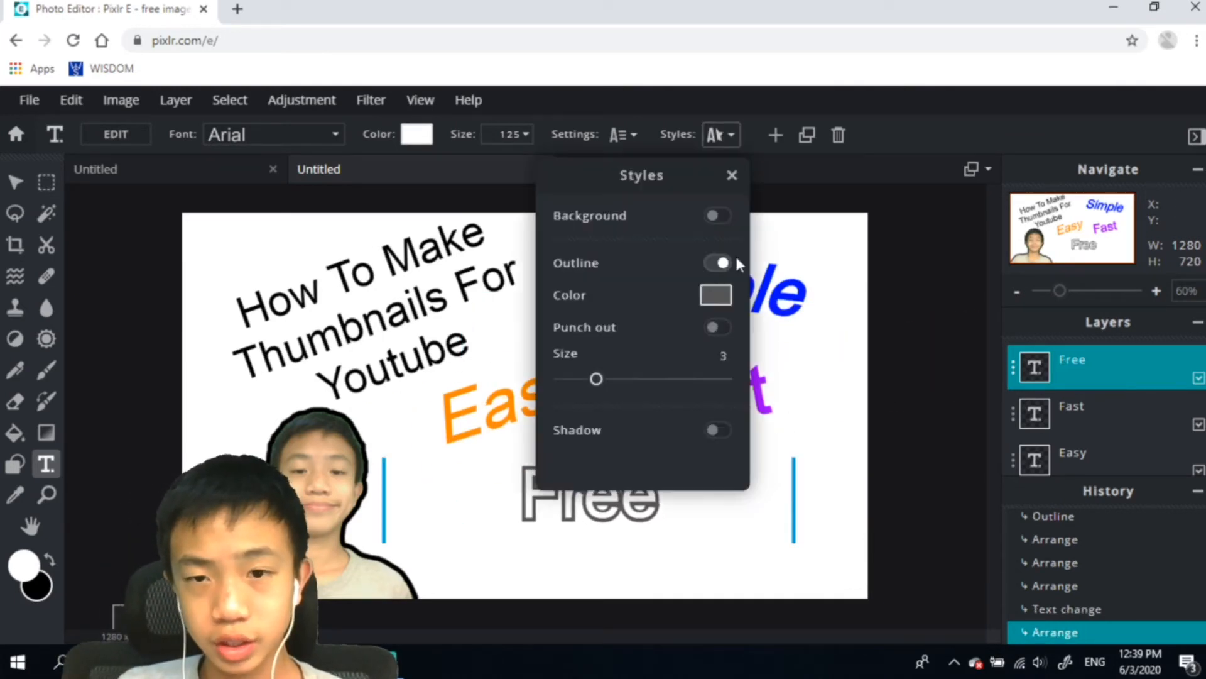
click(718, 304)
click(469, 509)
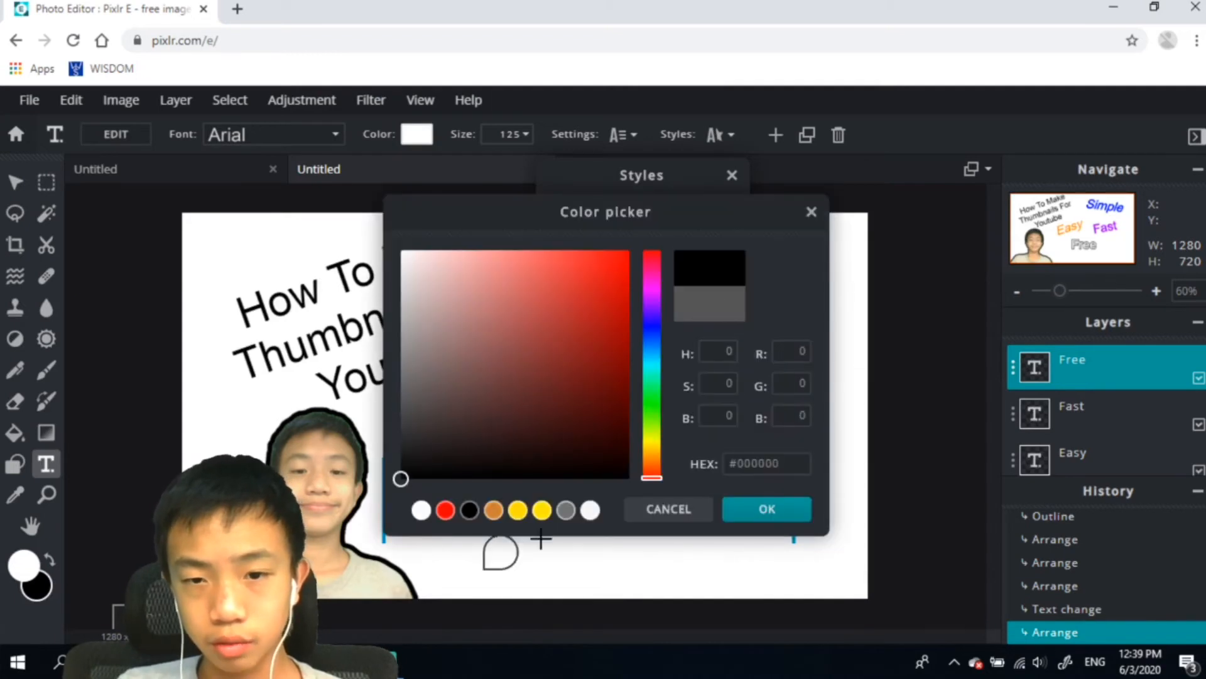
click(754, 509)
click(962, 439)
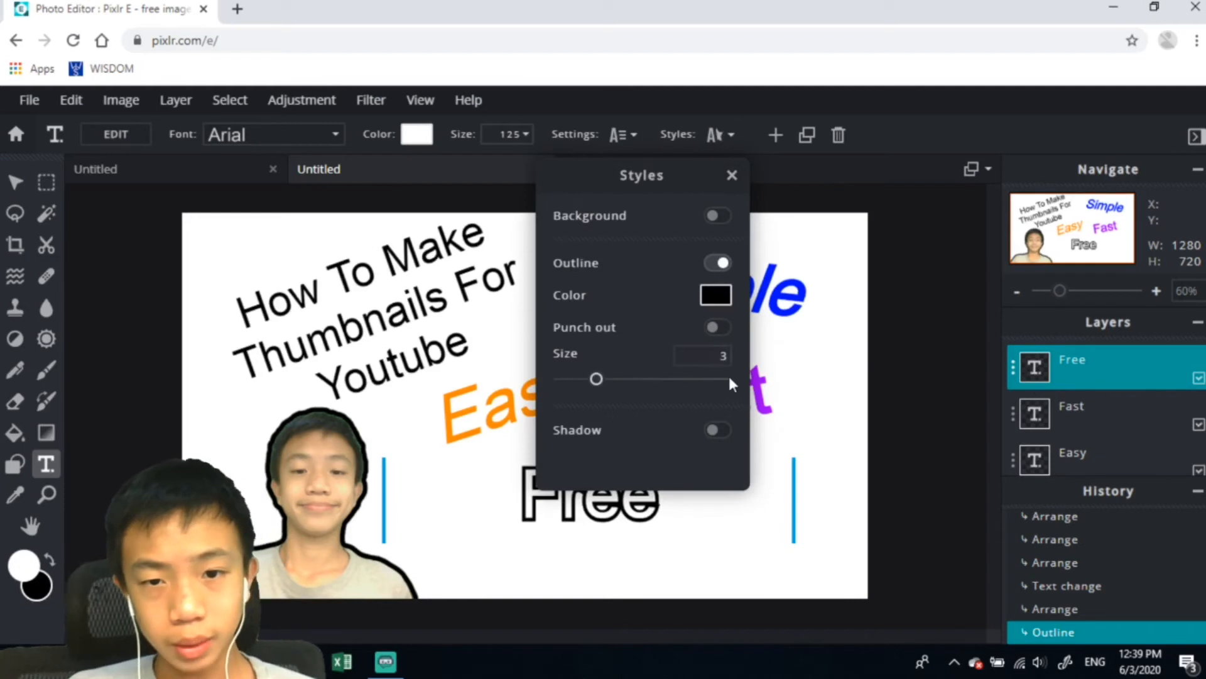
- Add a black #000000 shadow to "Free" and shift the word directly below "Easy"
click(717, 429)
drag(638, 512, 561, 500)
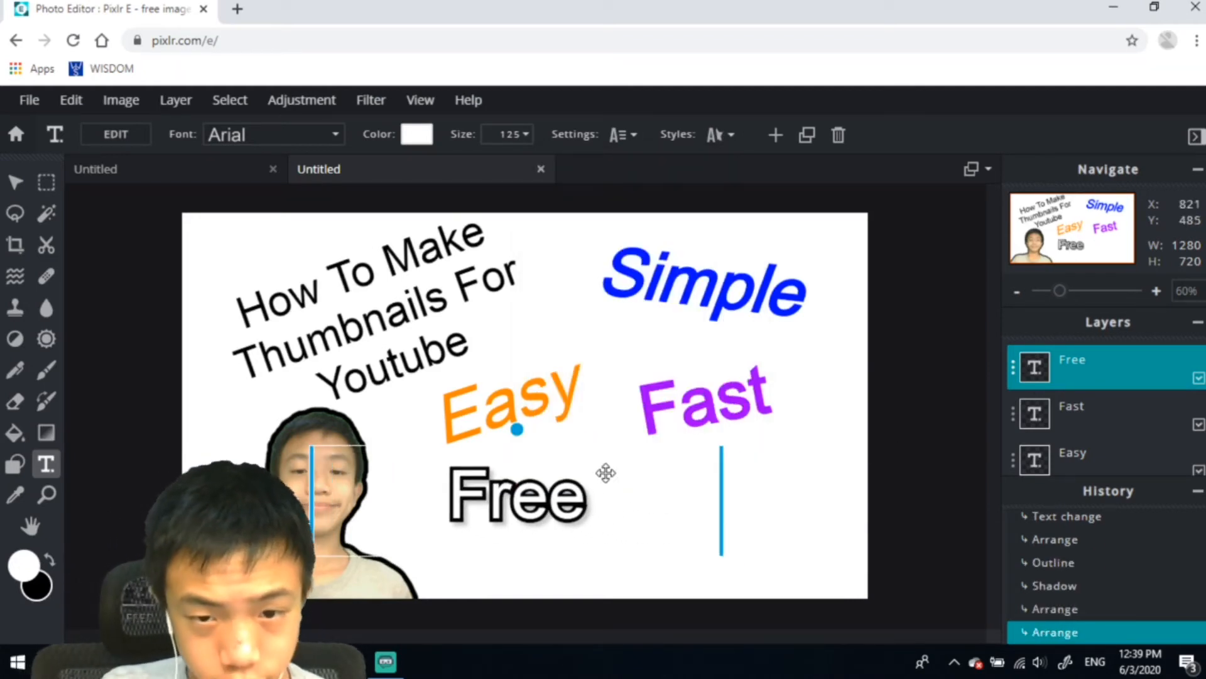
click(623, 134)
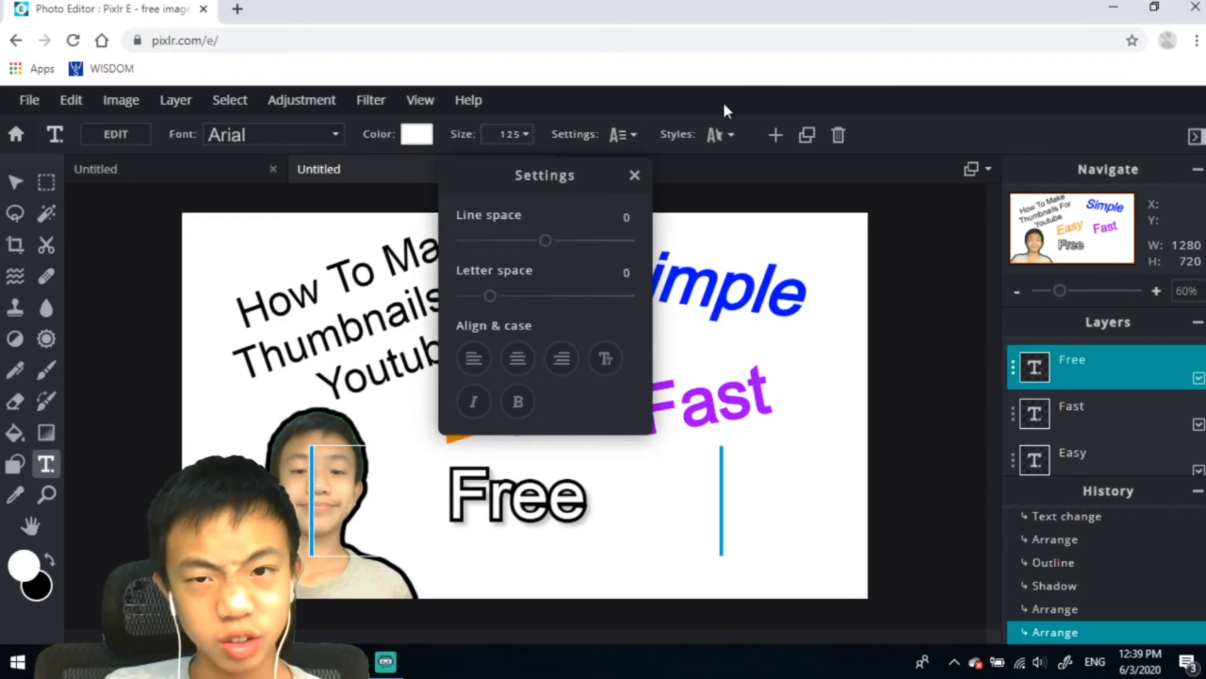
click(718, 133)
scroll(729, 385, down, 3)
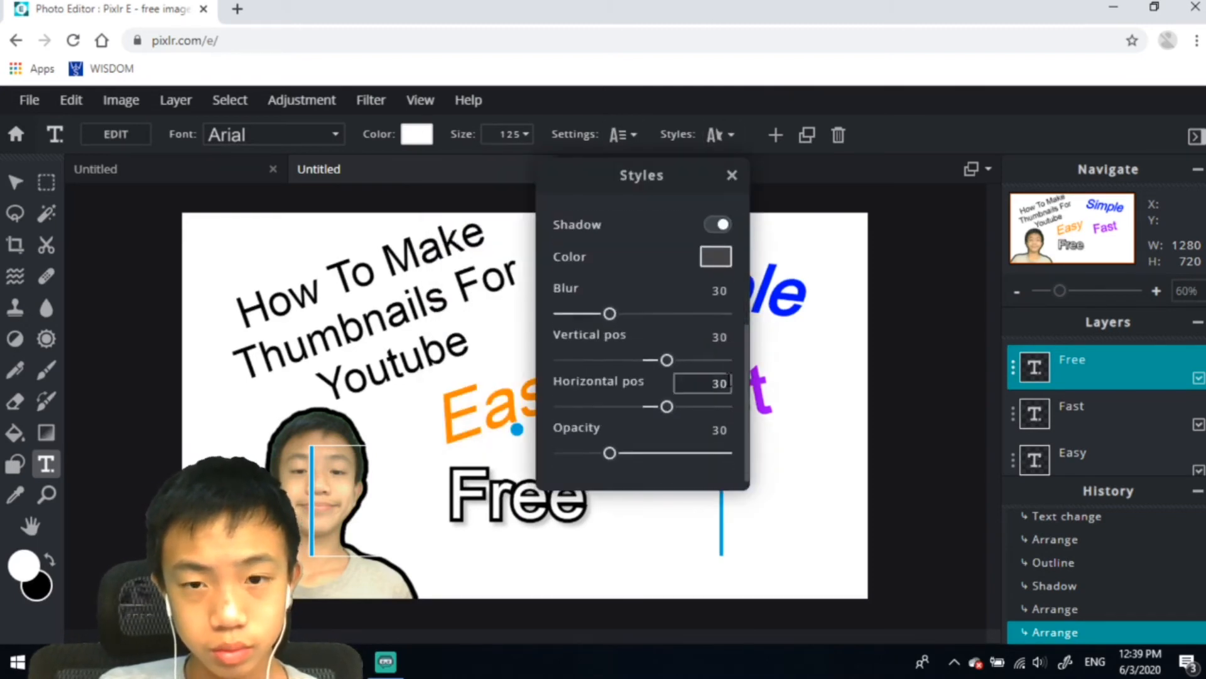
click(716, 258)
click(474, 506)
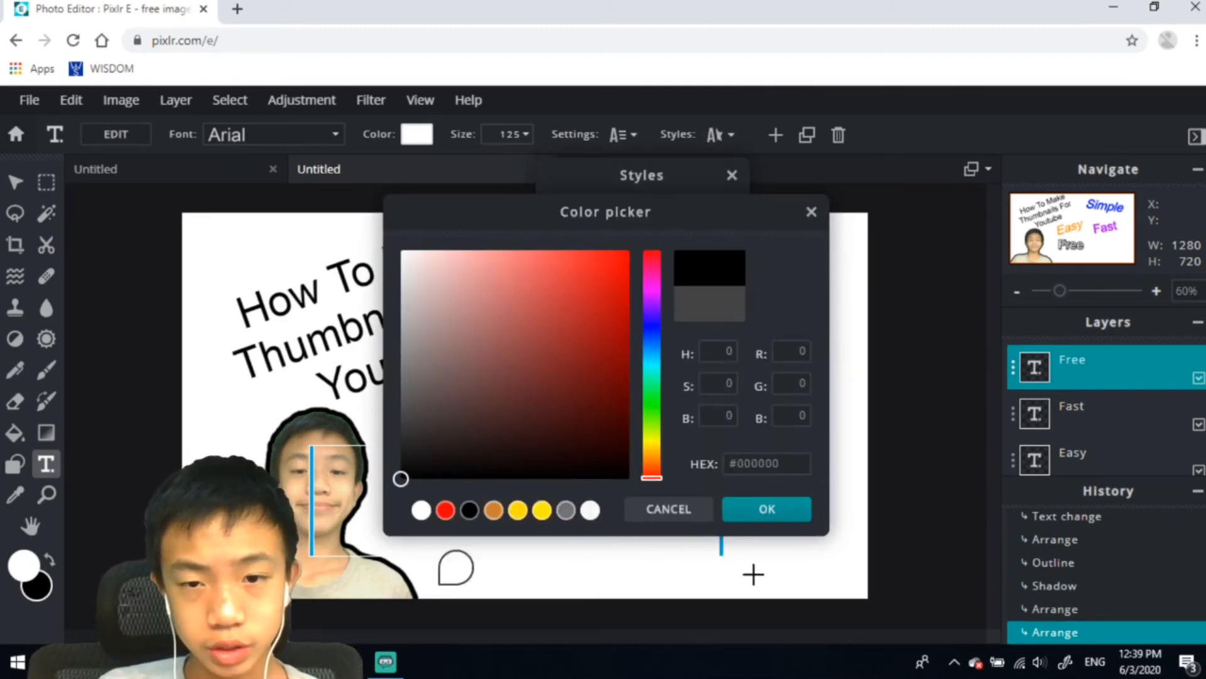
click(773, 509)
click(907, 525)
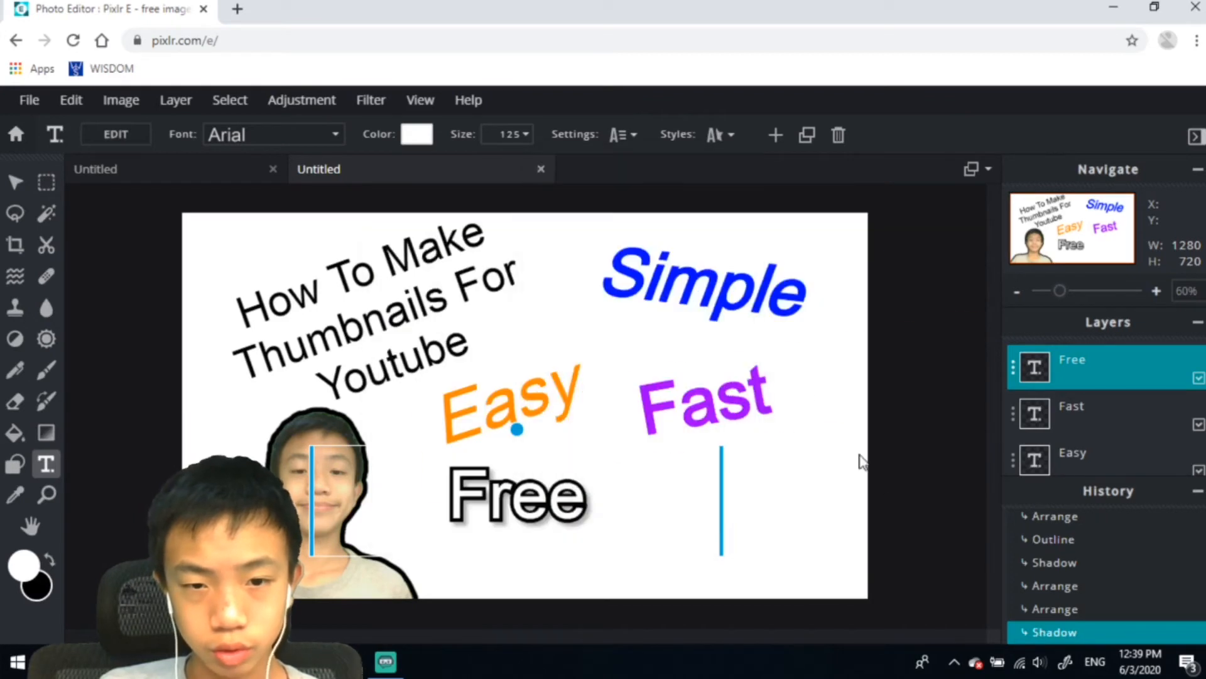
- Set the shadow of "Free" to blur 100 and opacity 100
click(720, 134)
scroll(691, 349, down, 3)
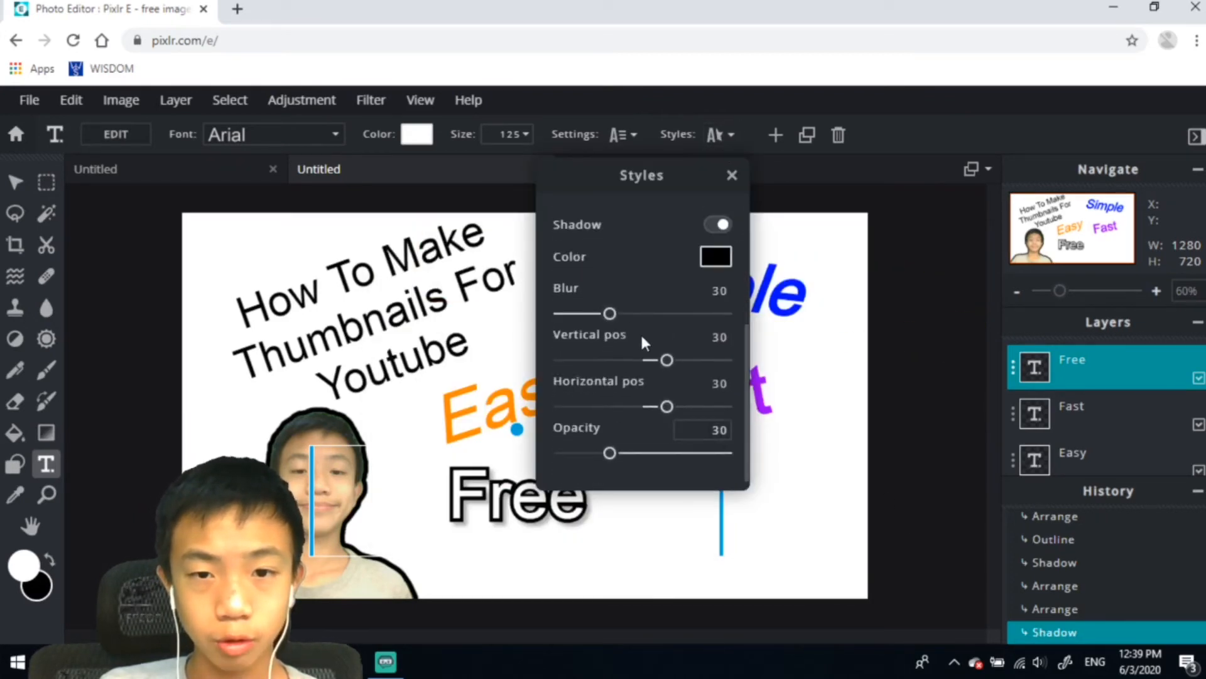
drag(606, 313, 754, 317)
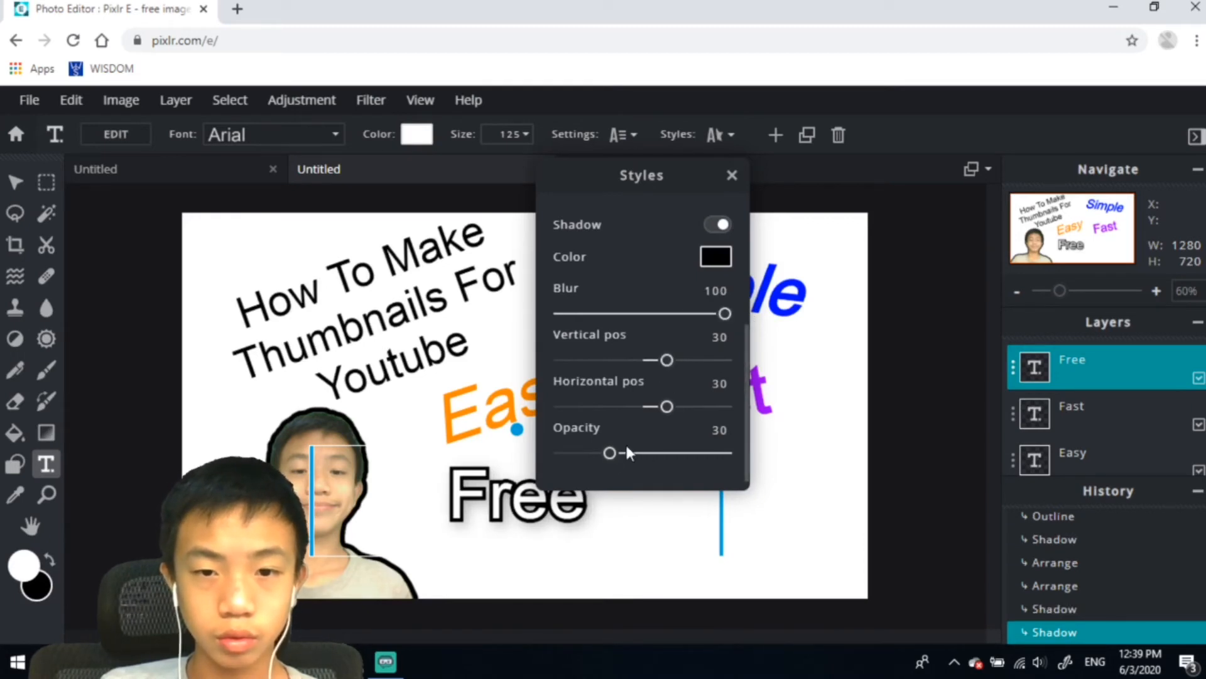
drag(609, 453, 754, 458)
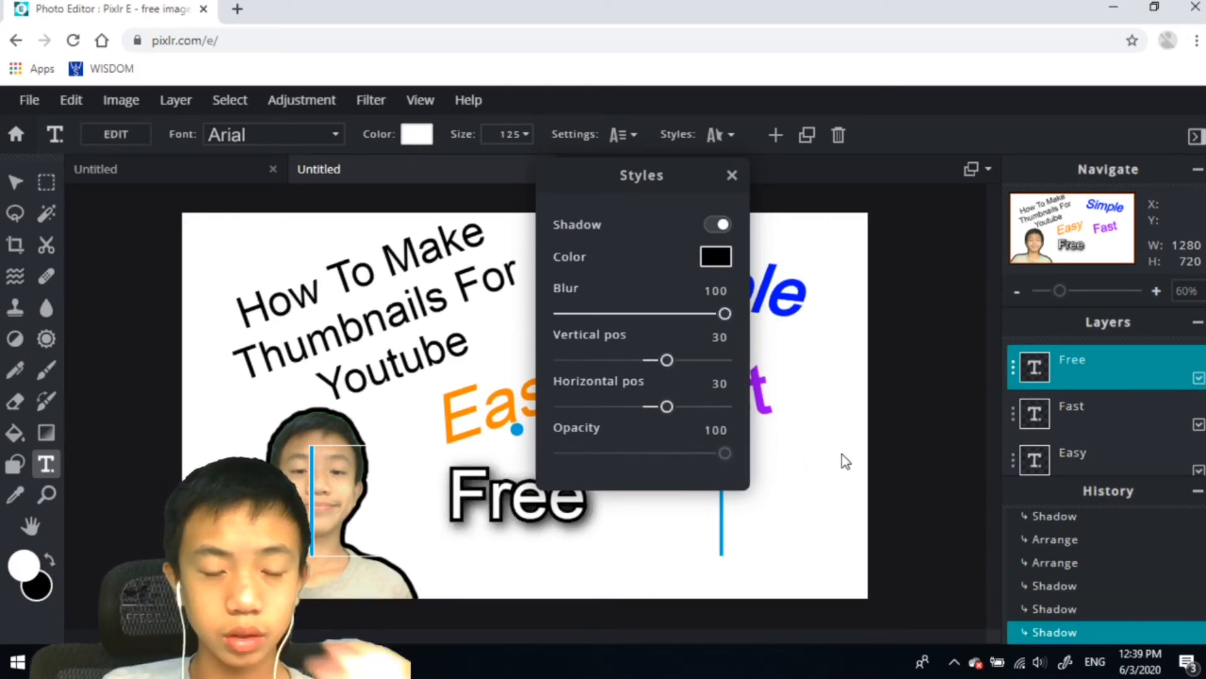
click(869, 455)
- Try the background style behind "Free" and switch it back off
click(720, 135)
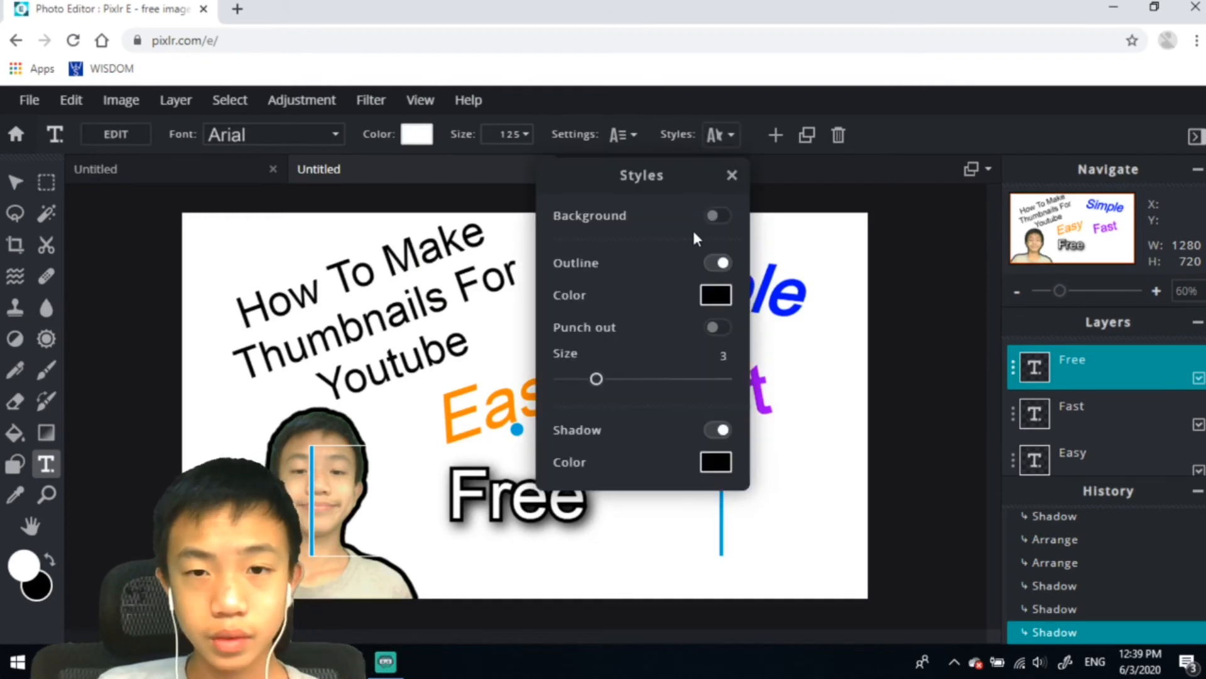
click(722, 215)
click(723, 214)
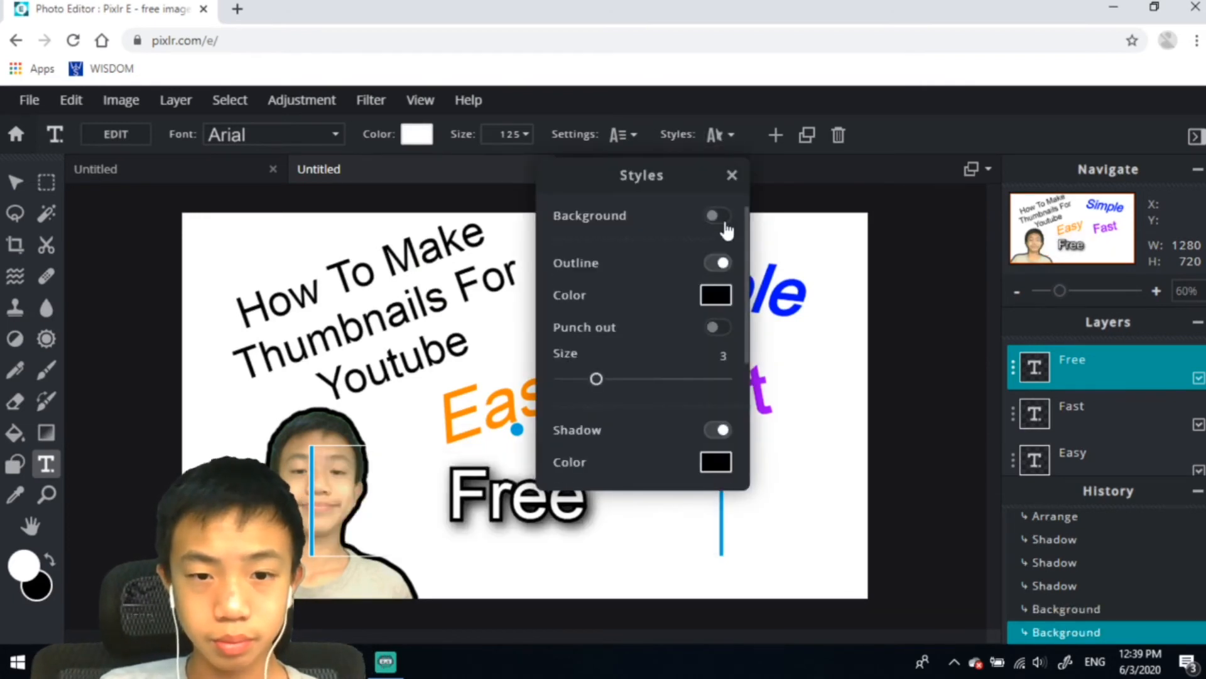
click(722, 215)
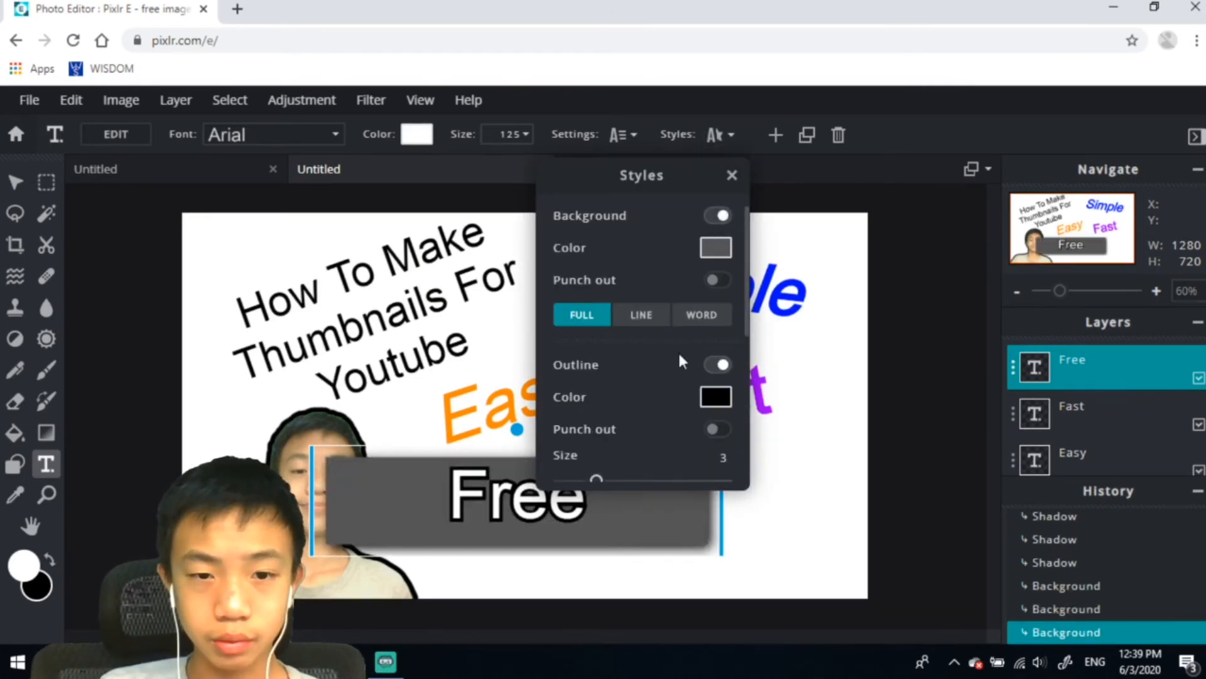
click(721, 215)
click(673, 471)
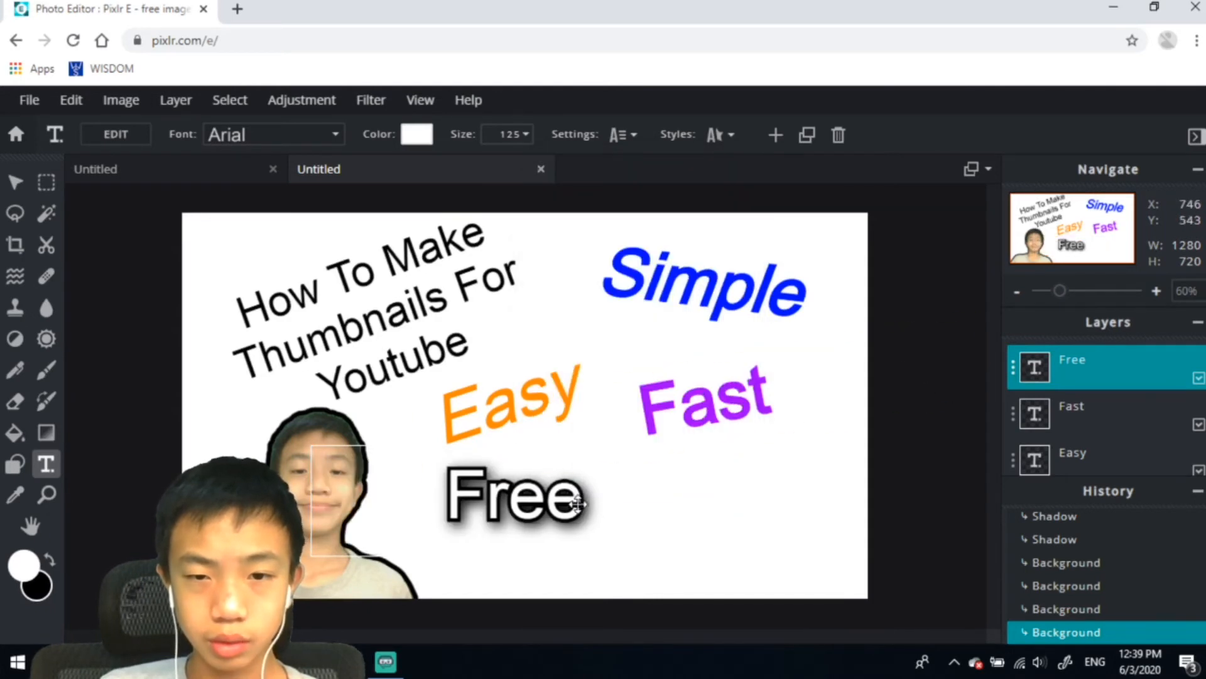
- Tilt "Free" slightly clockwise and place it beside the portrait's shoulder, below "Easy"
drag(588, 504, 562, 515)
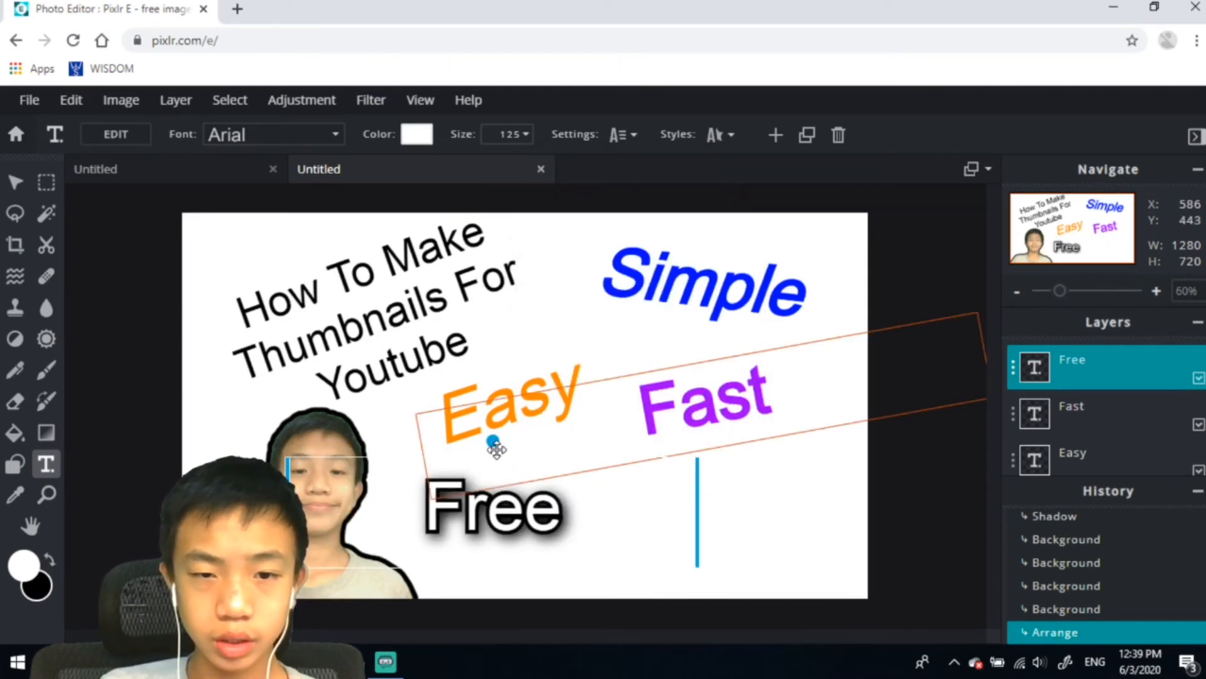
drag(493, 445, 503, 447)
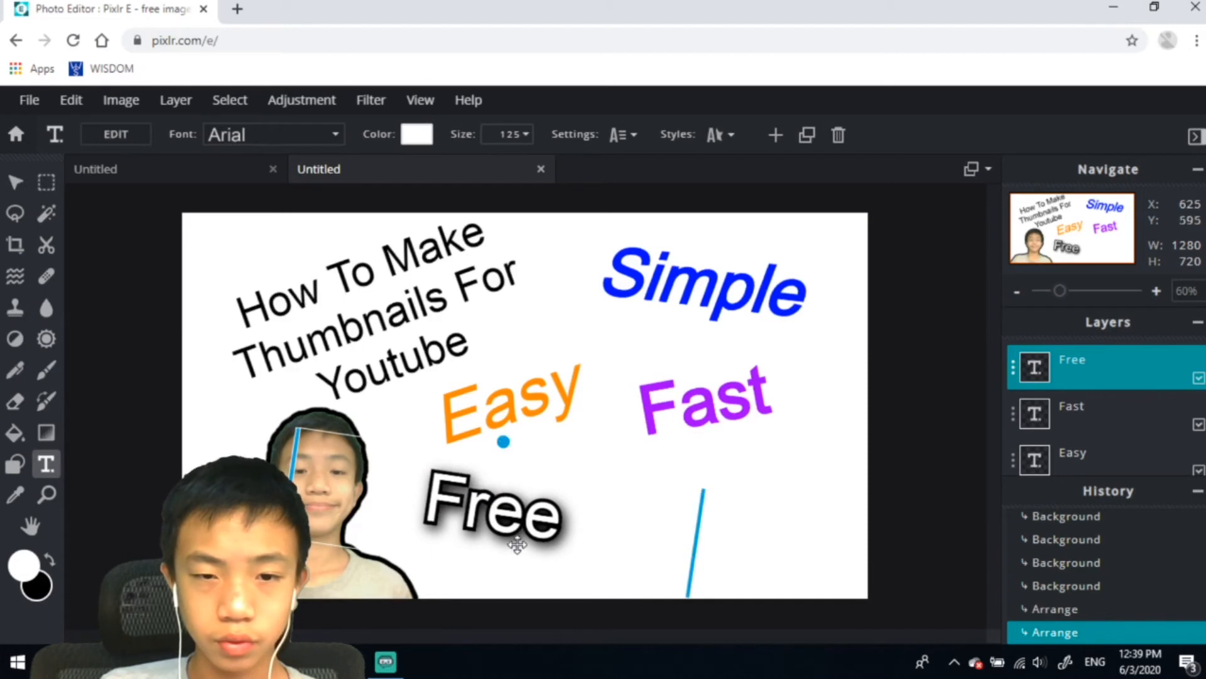
drag(518, 549, 497, 565)
click(921, 501)
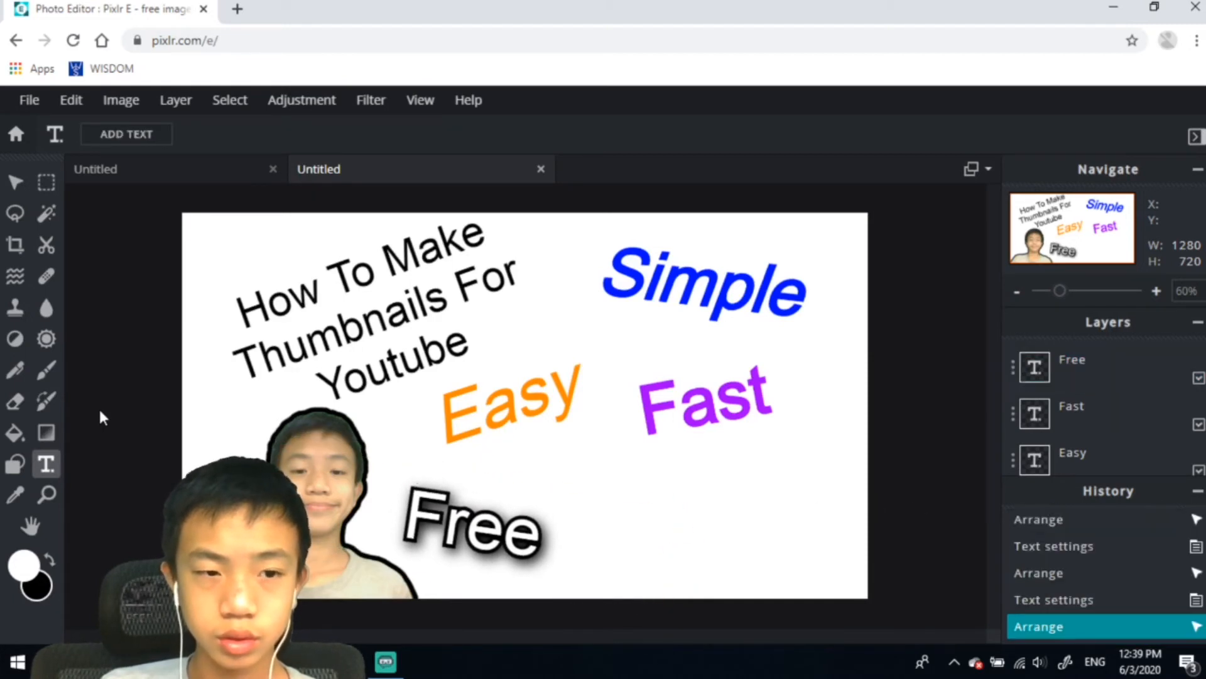
- Add another text layer and enter "Attractive" in place of its placeholder text
click(741, 544)
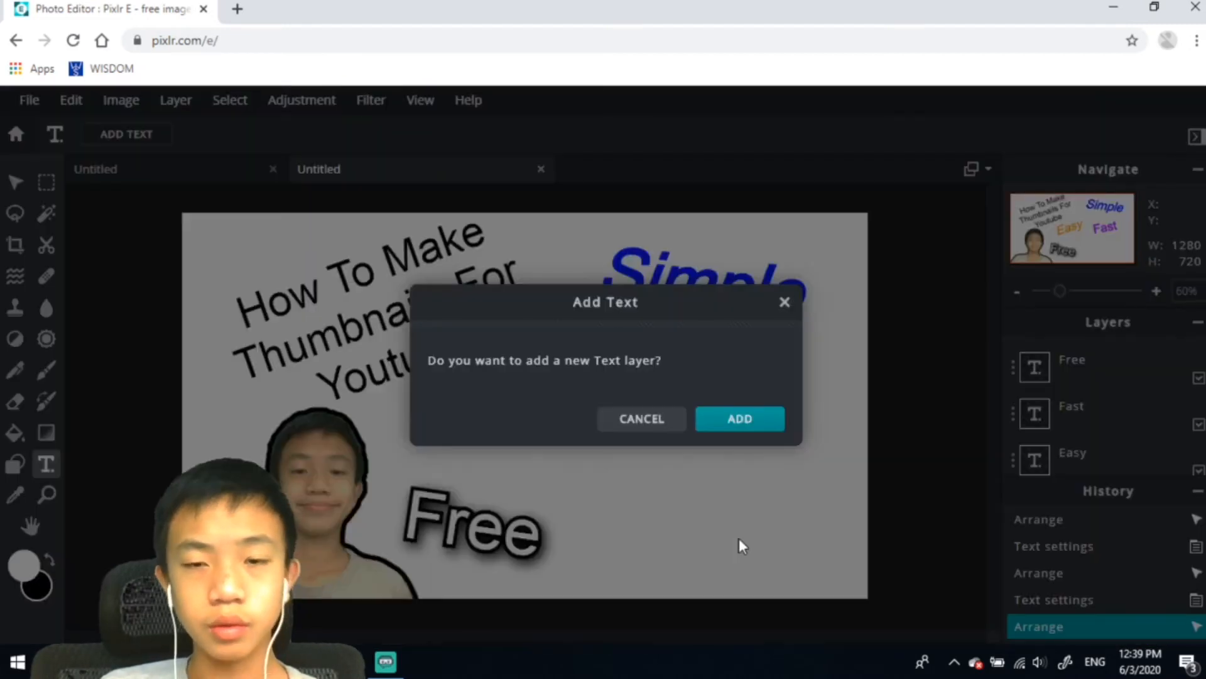
click(736, 416)
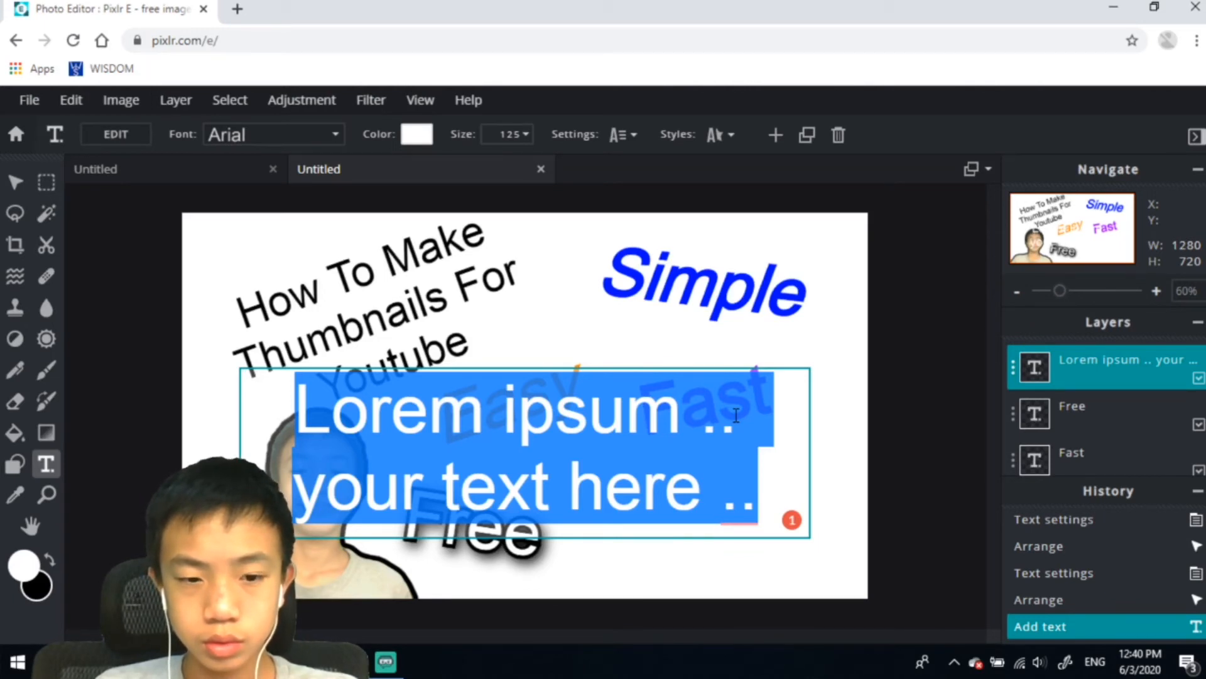
key(BackSpace)
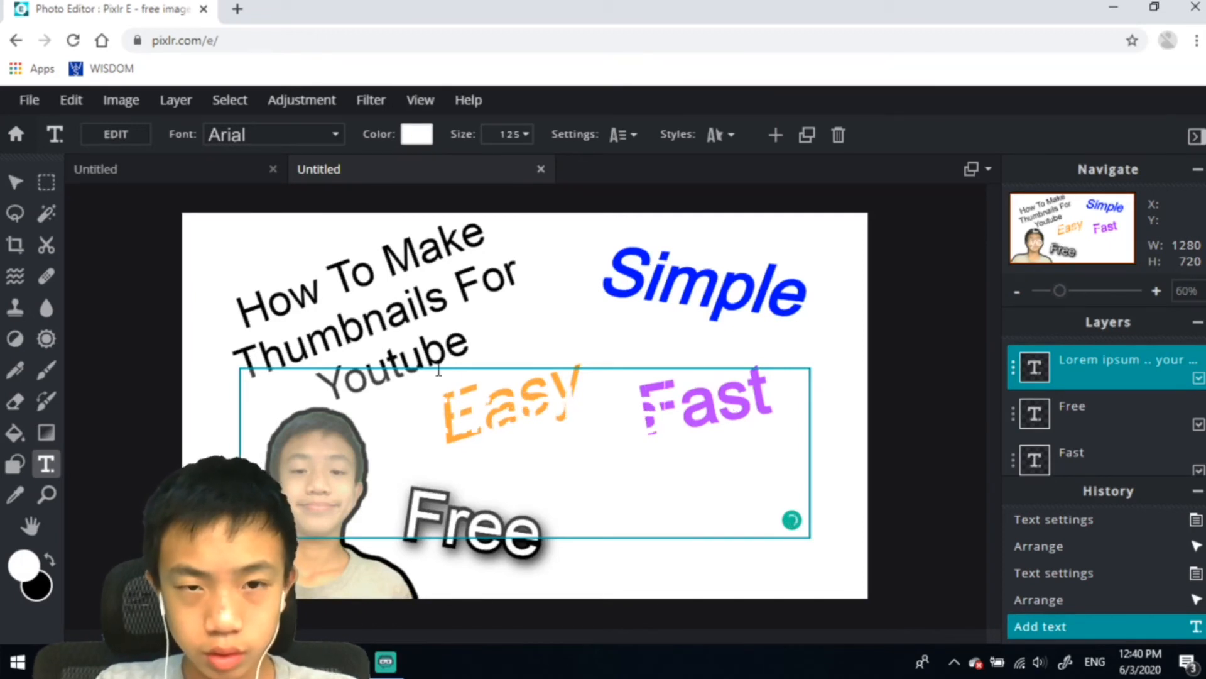
text(Attractive)
- Set the color of the "Attractive" text to black
key(ctrl+a)
click(414, 133)
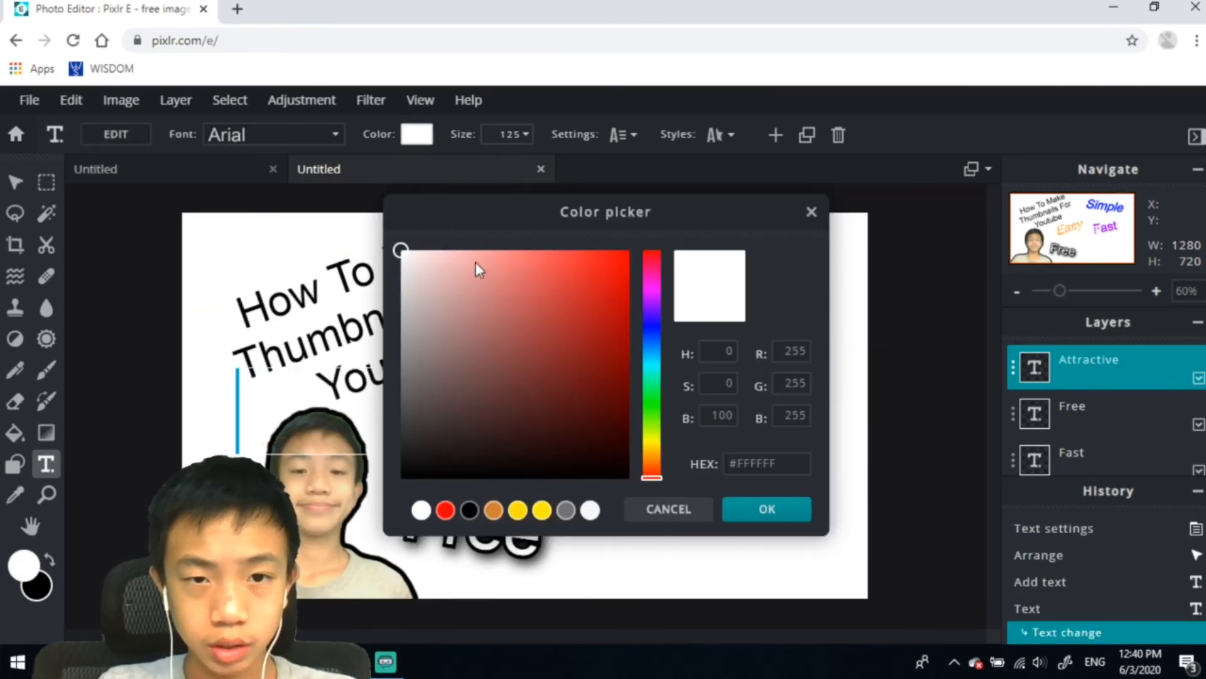
mouse_move(476, 269)
mouse_down()
mouse_move(398, 423)
mouse_move(398, 477)
mouse_up()
click(767, 517)
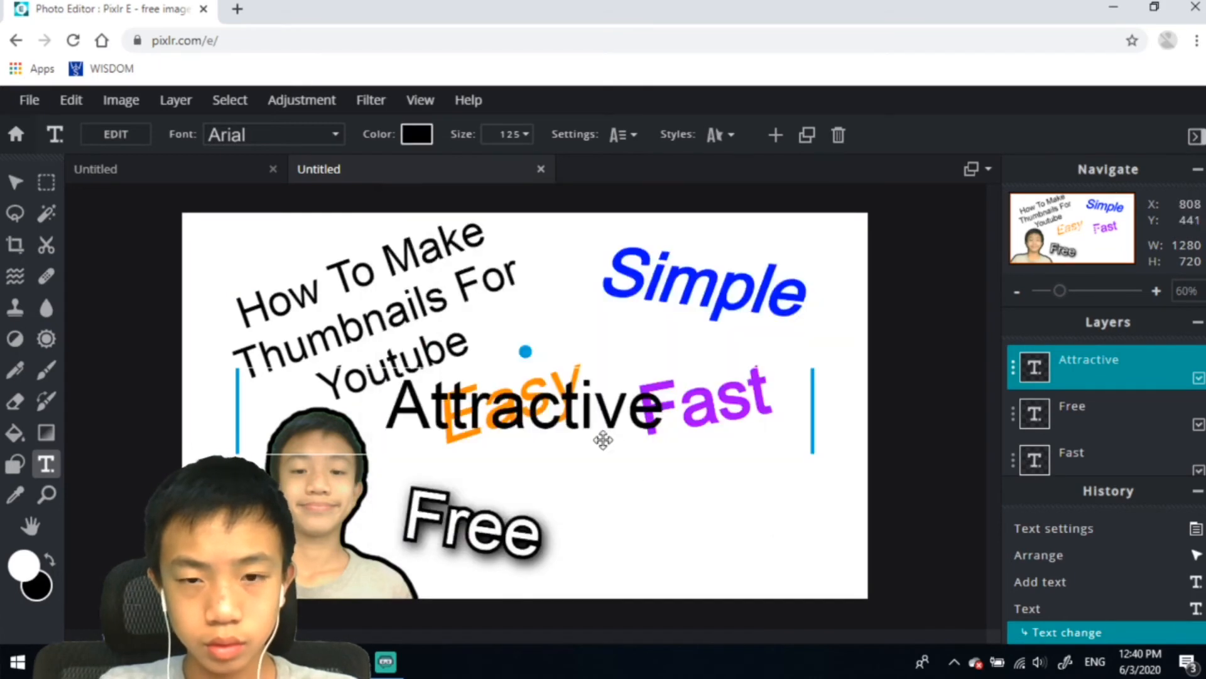
- Narrow the "Attractive" text box and place it below "Fast", beside "Free"
drag(603, 439, 759, 531)
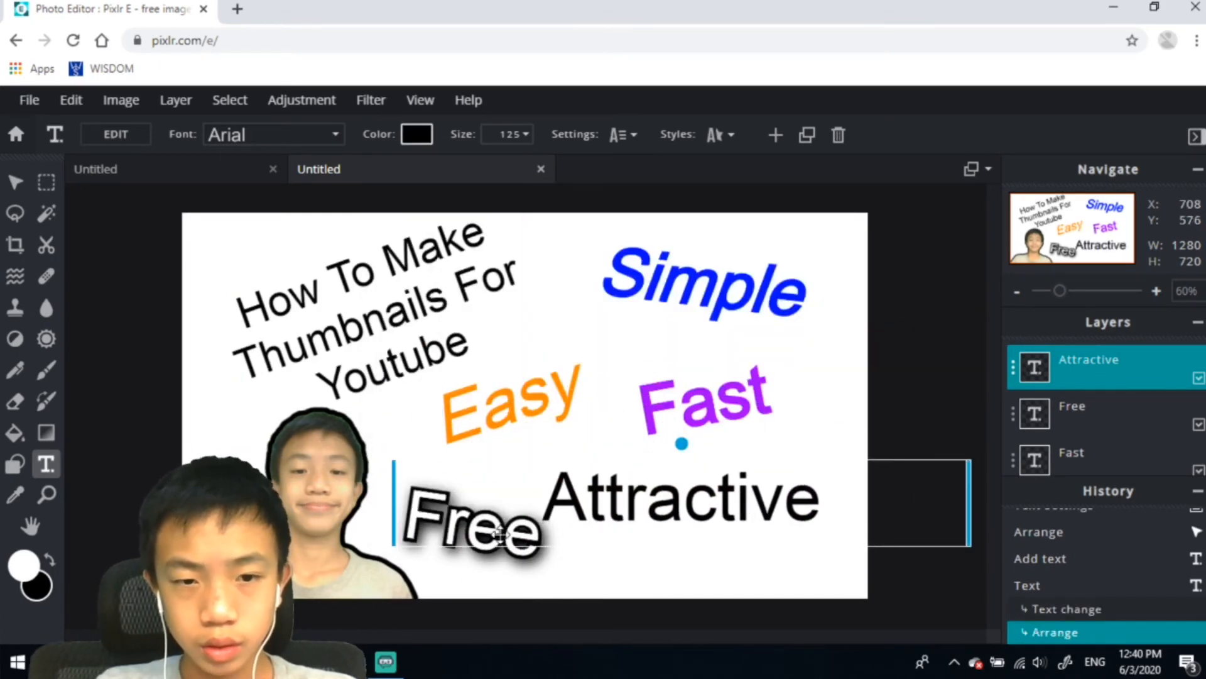
drag(402, 510, 903, 529)
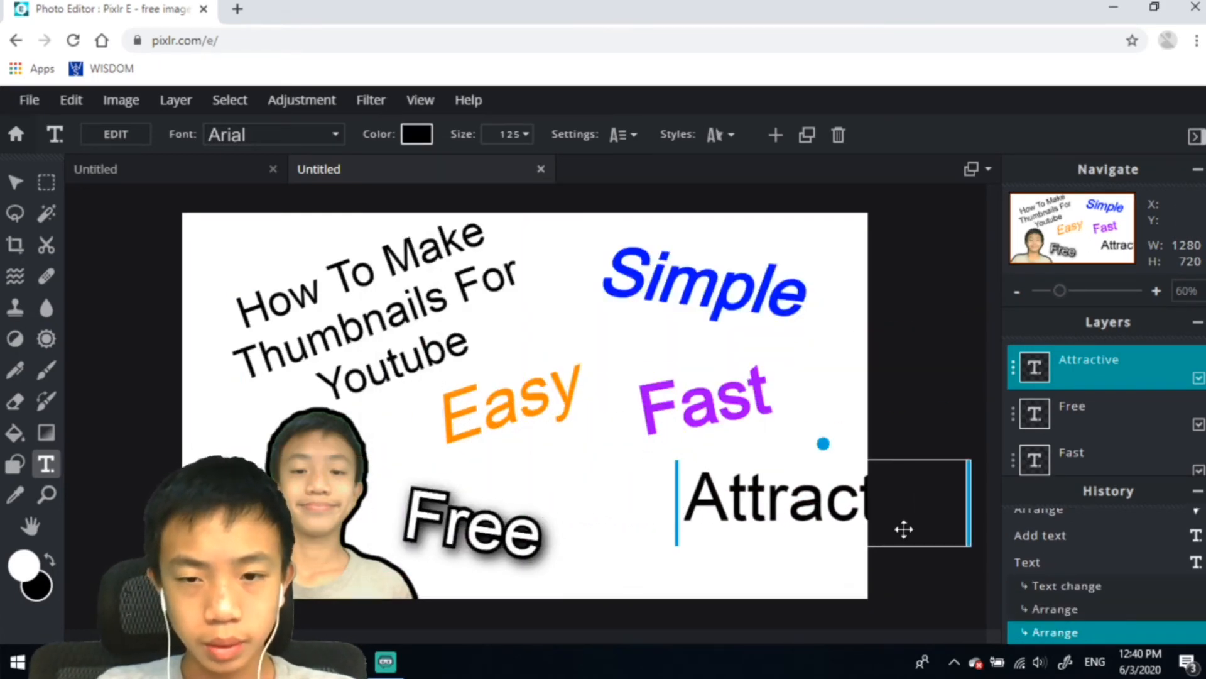
drag(814, 504, 705, 516)
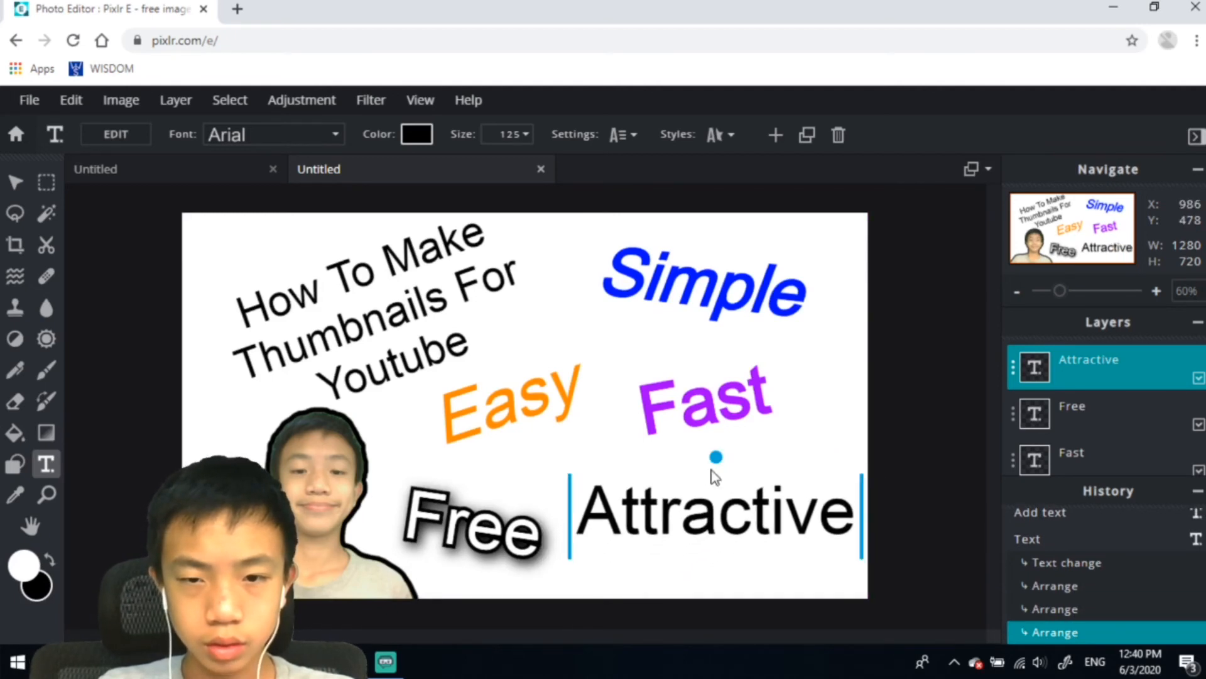
- Try the outline style on the title "How To Make Thumbnails For Youtube" and switch it back off
click(624, 136)
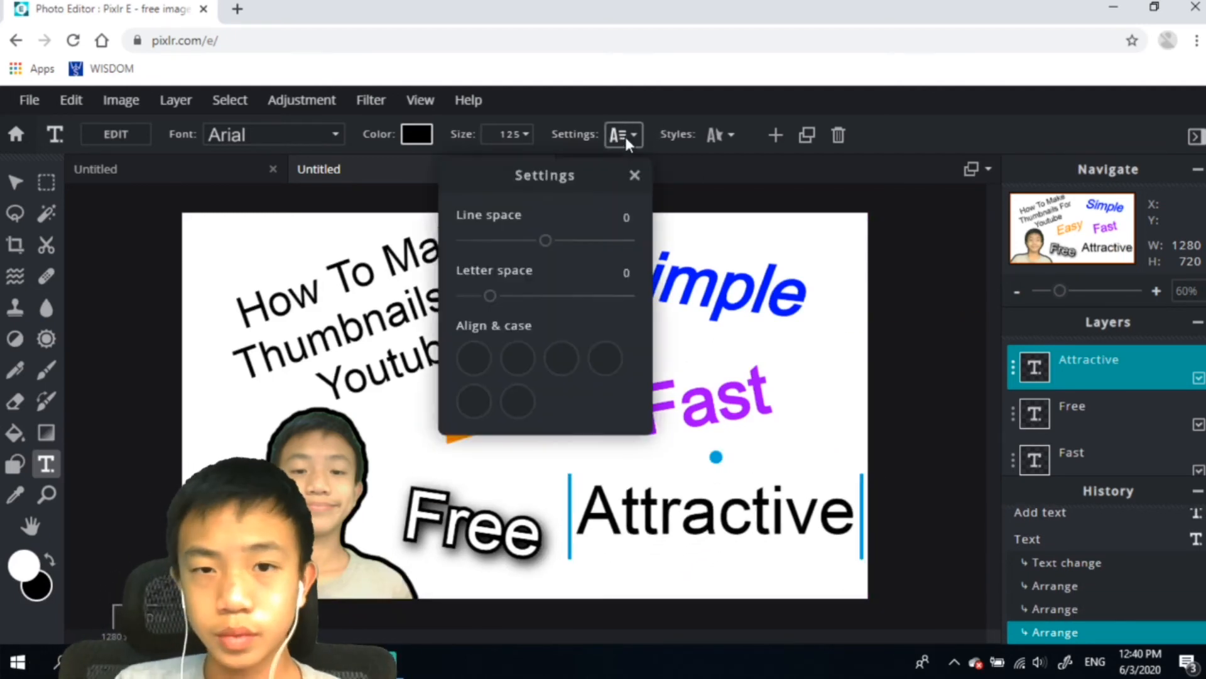
click(291, 325)
click(720, 135)
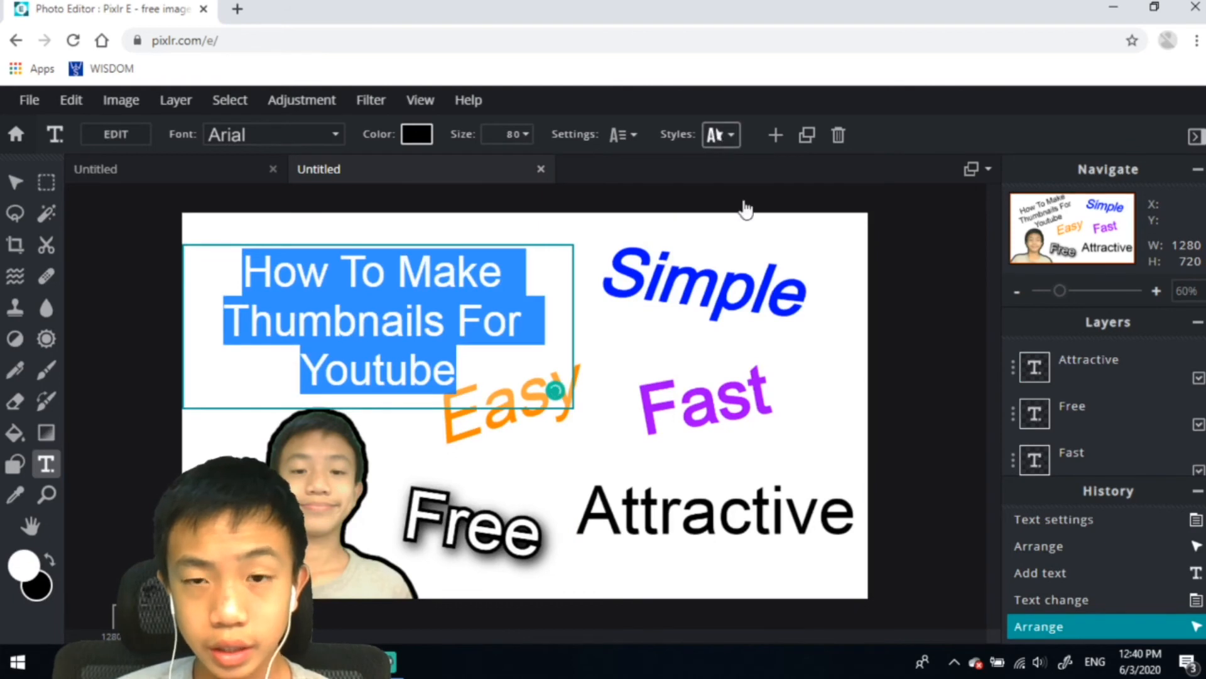
click(717, 263)
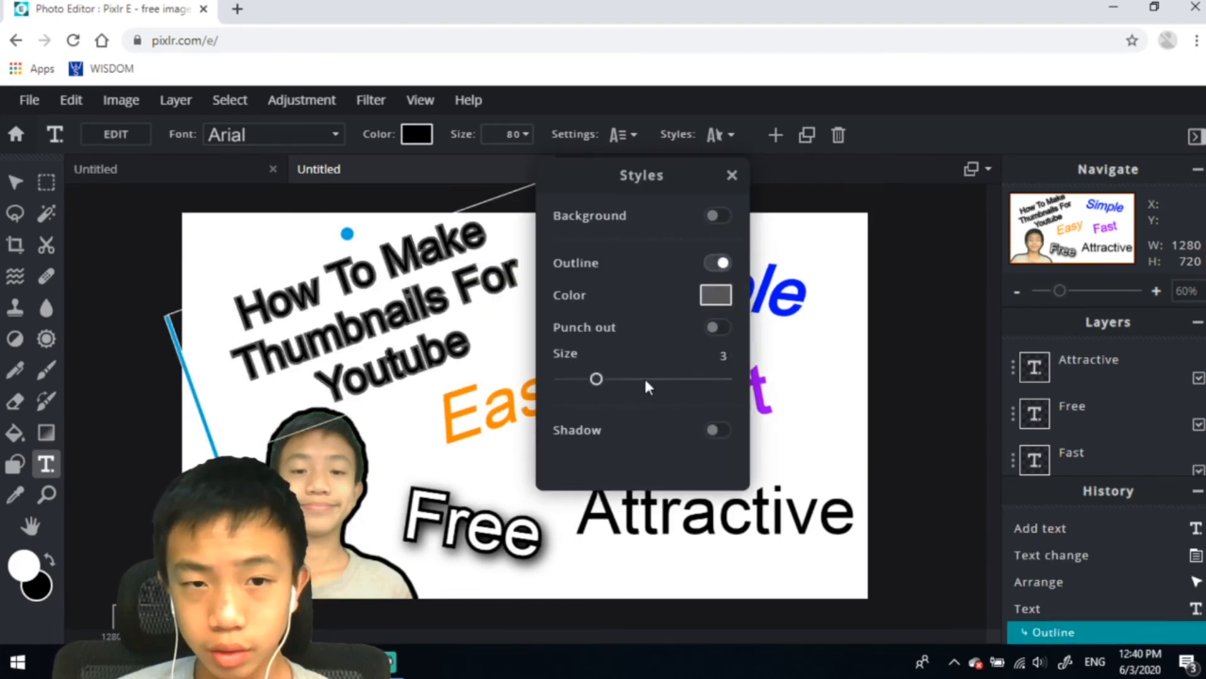
click(718, 263)
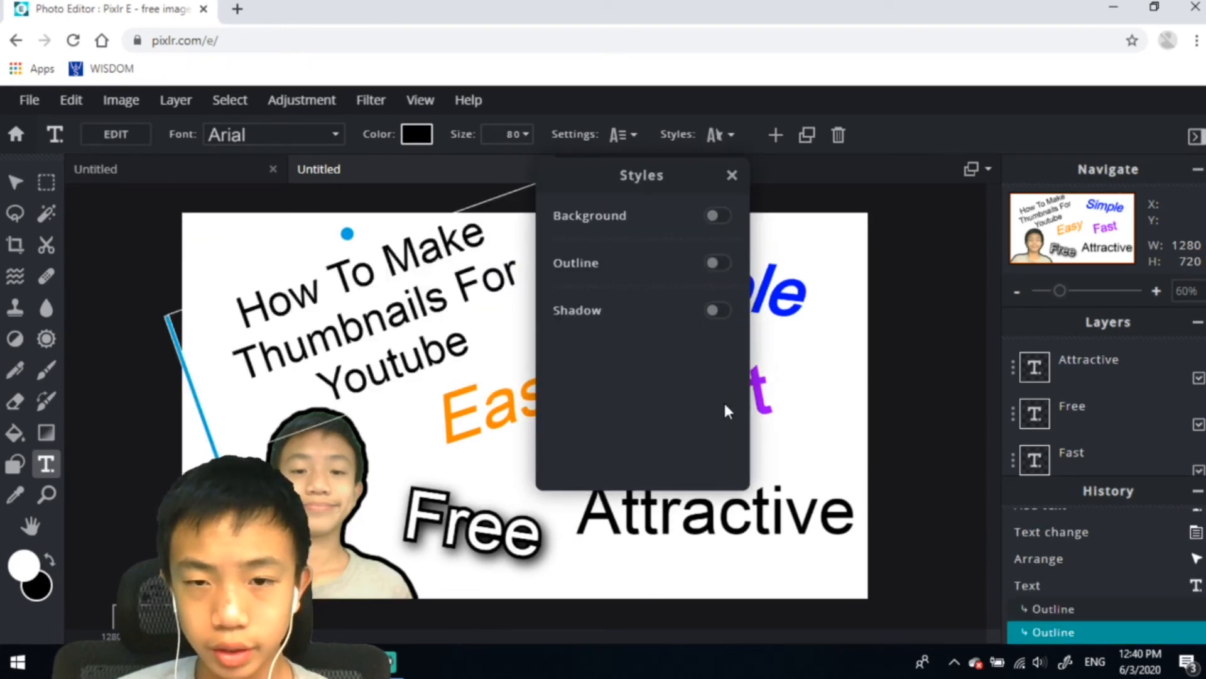
- Try a title shadow with blur 100, vertical position -100, horizontal position 100 and opacity 100, and switch it back off
click(715, 310)
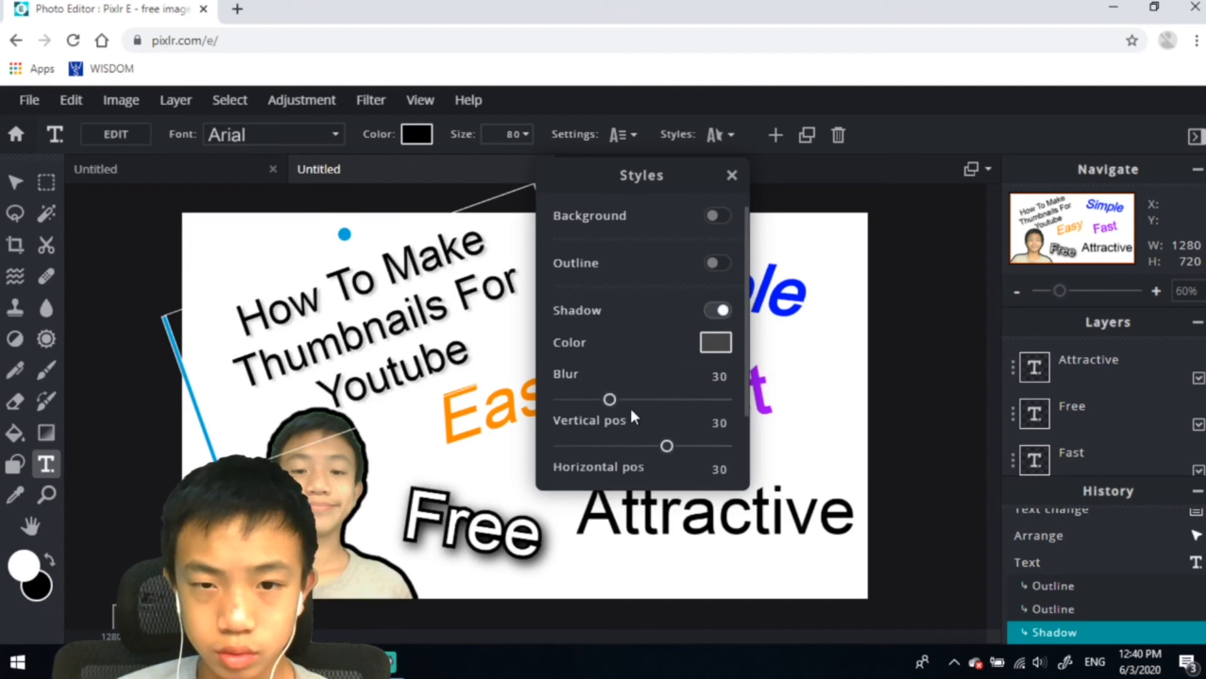
drag(609, 400, 856, 431)
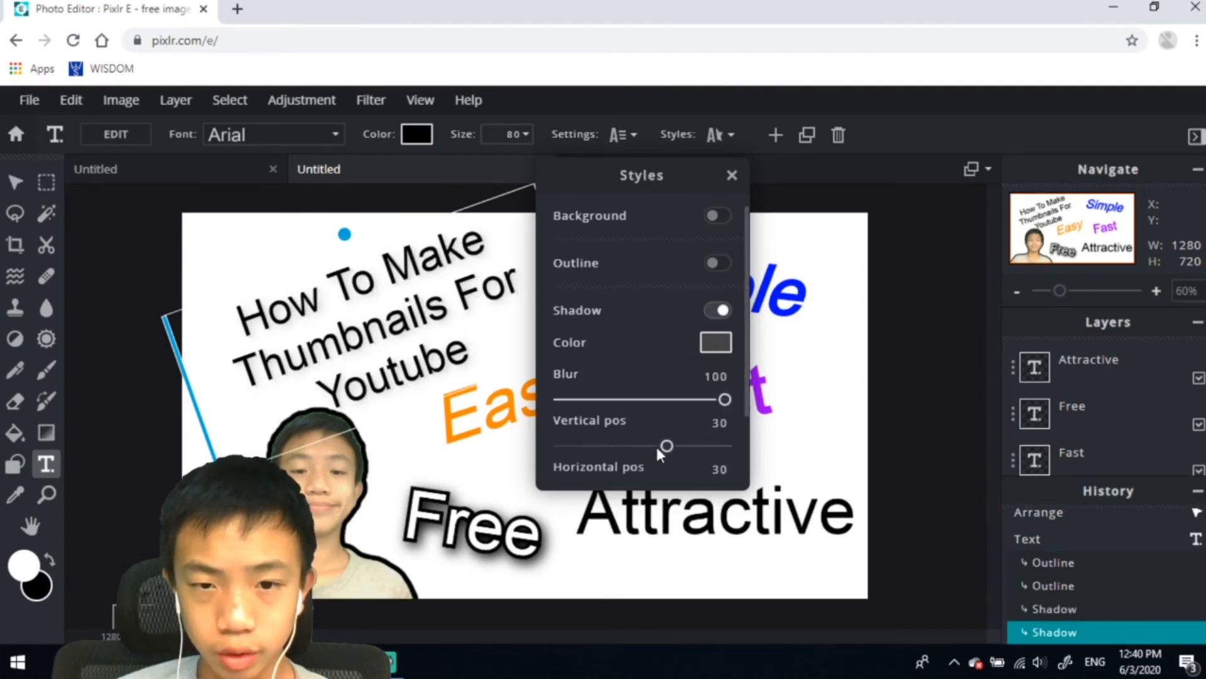
drag(666, 449, 552, 443)
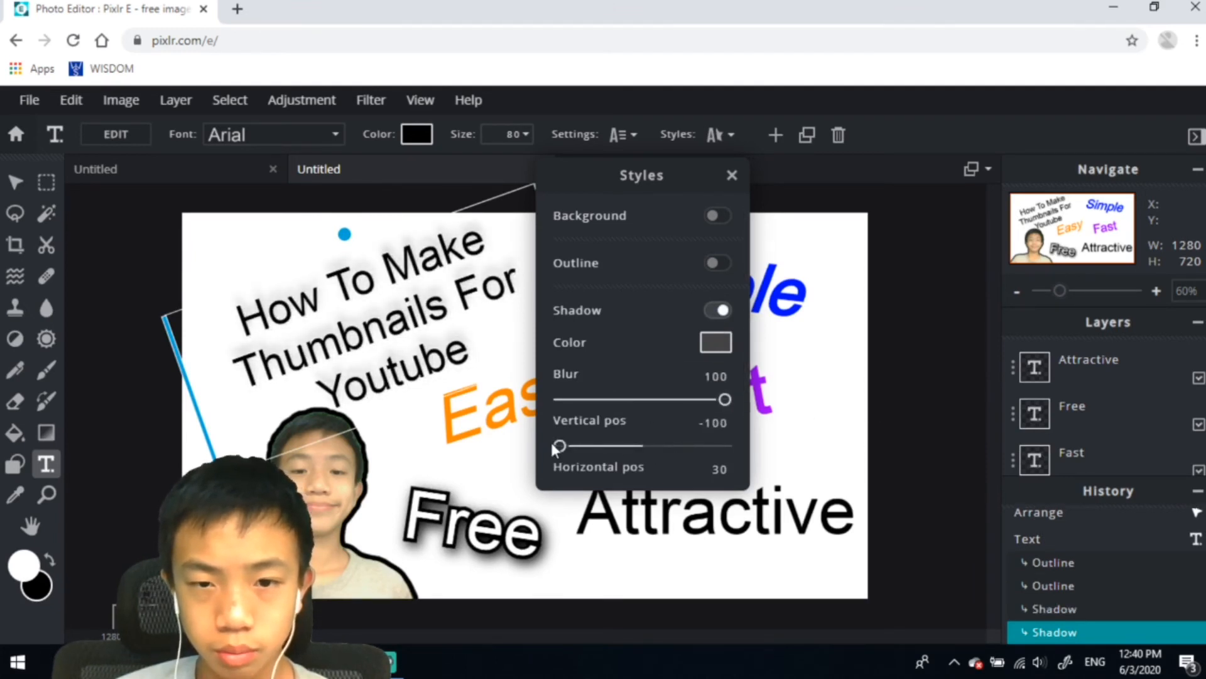
scroll(595, 438, down, 2)
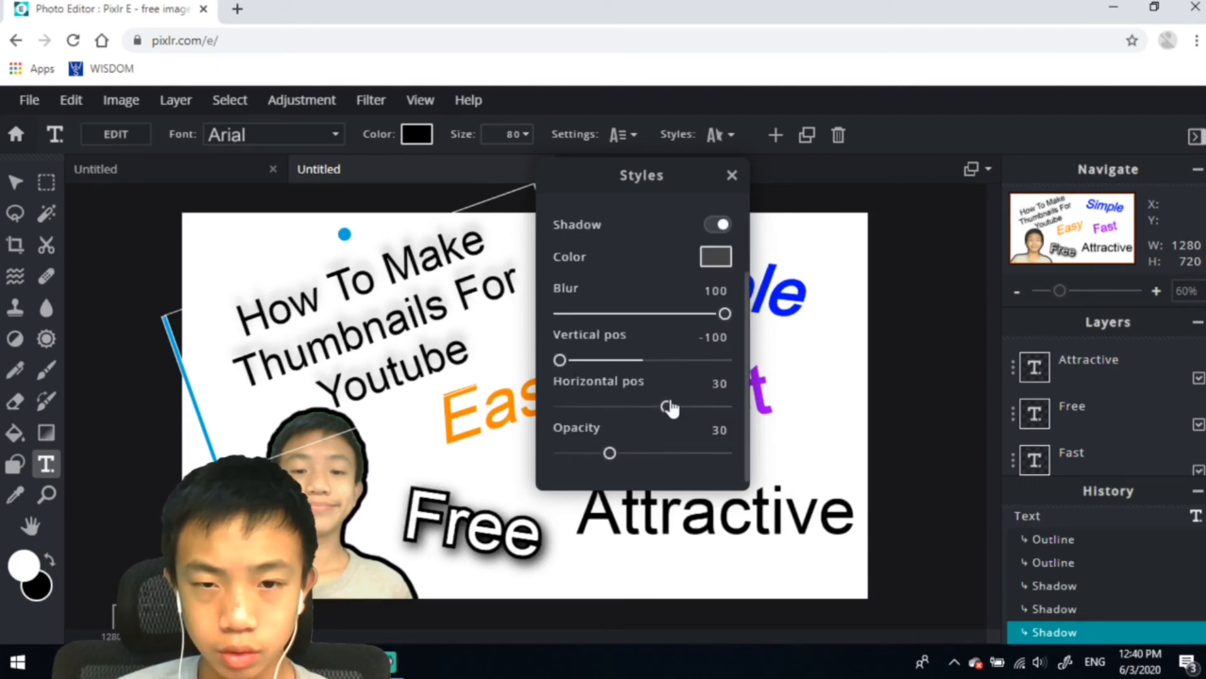
drag(670, 408, 819, 421)
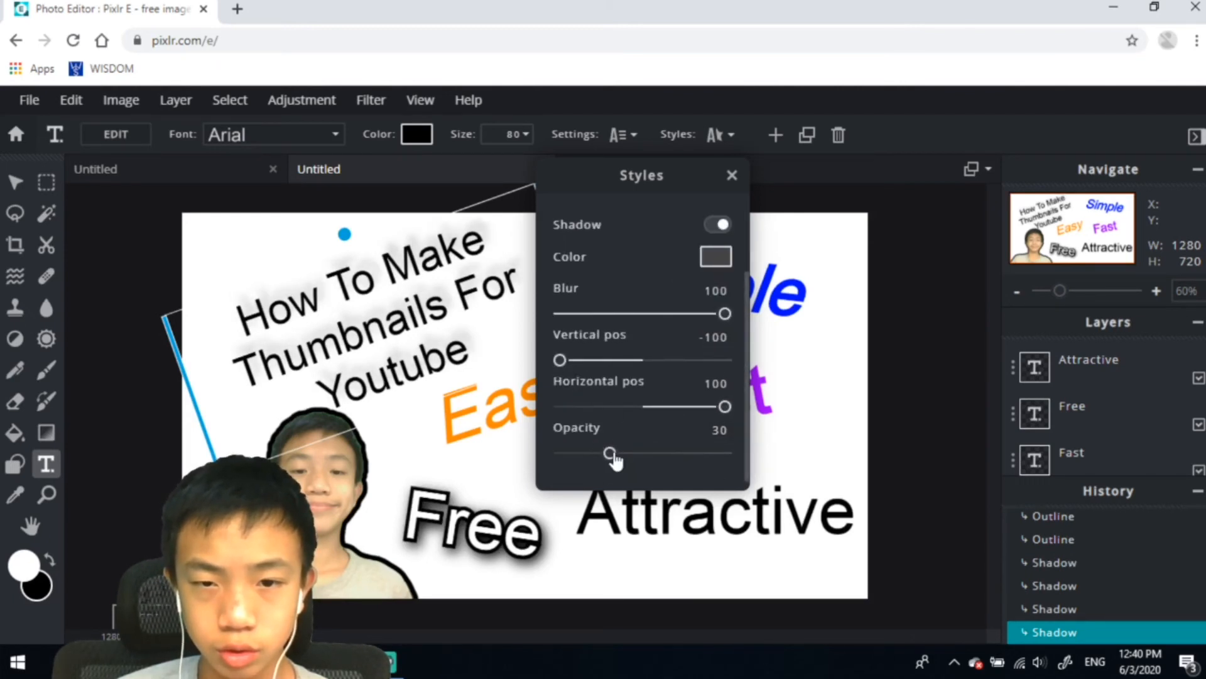
drag(614, 459, 831, 464)
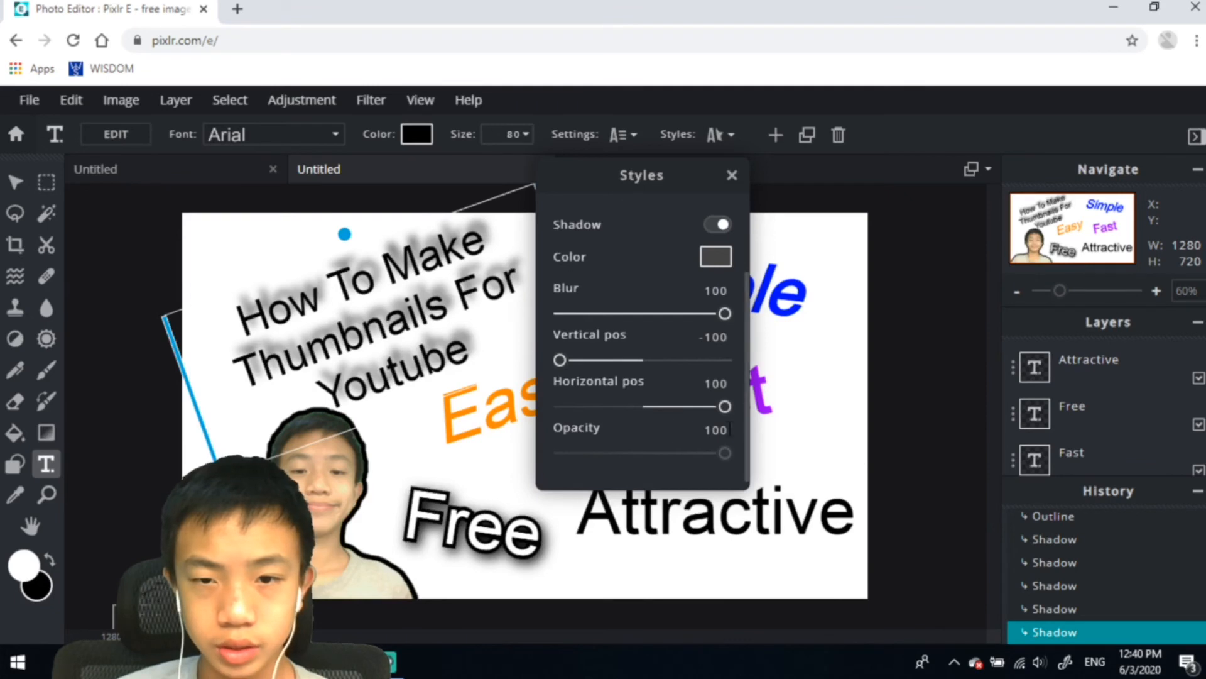
click(855, 428)
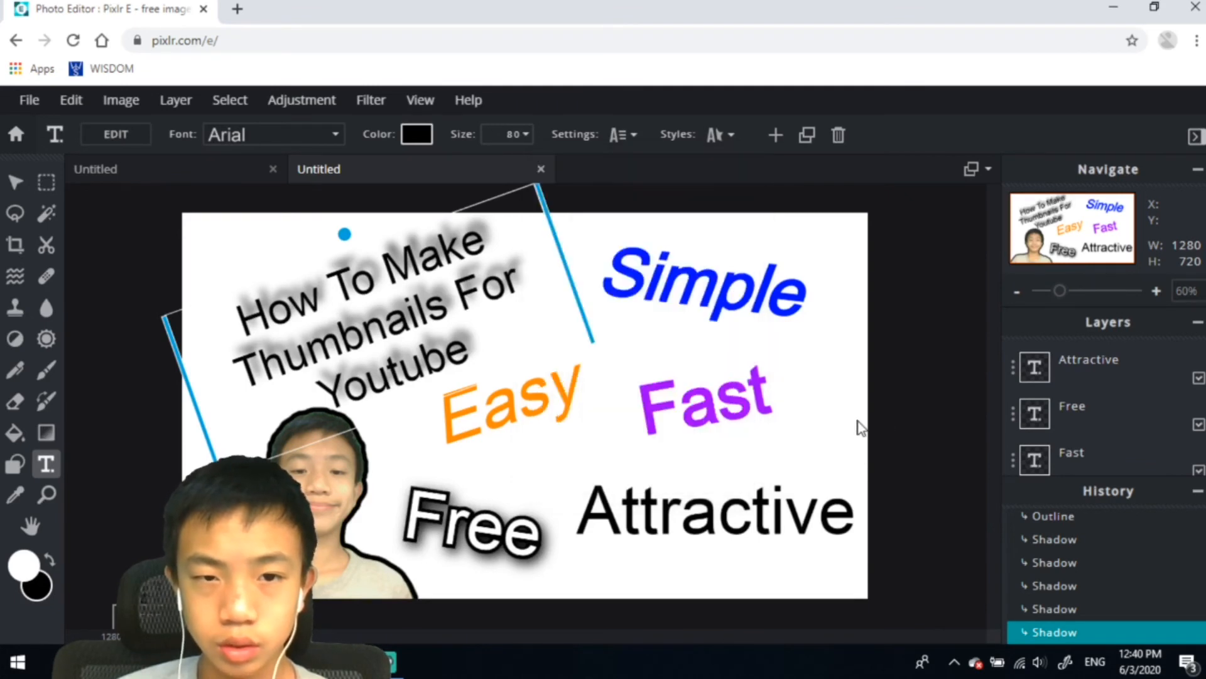
click(720, 135)
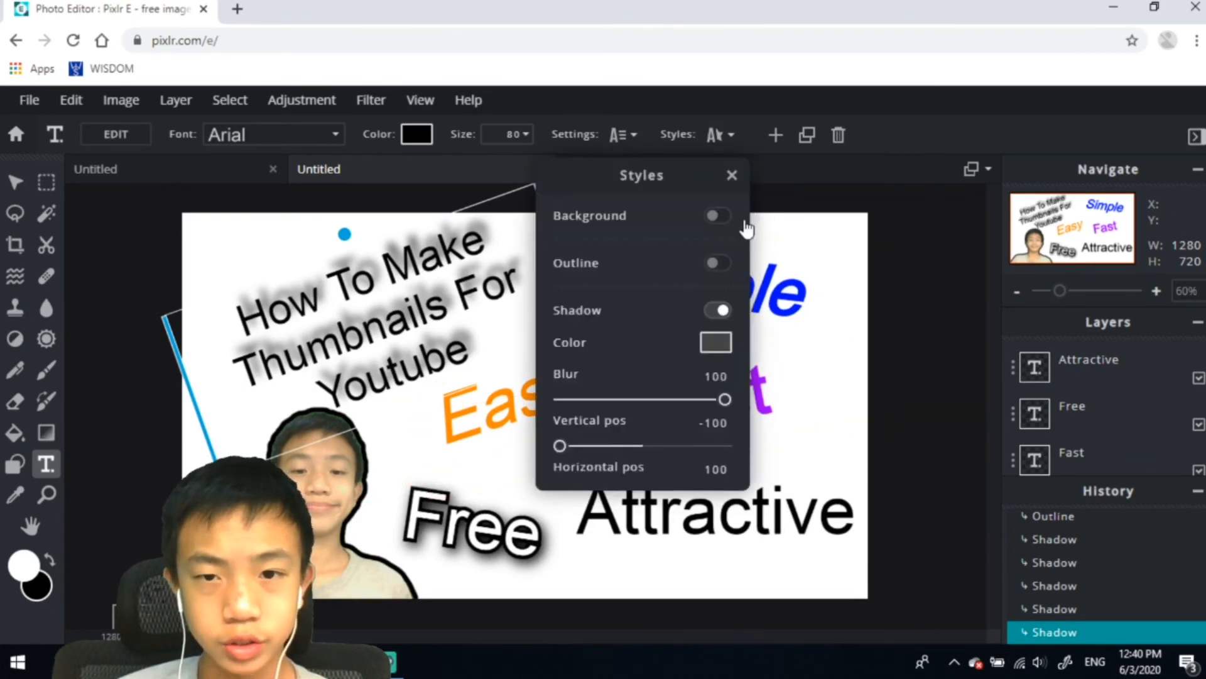
click(718, 310)
click(916, 343)
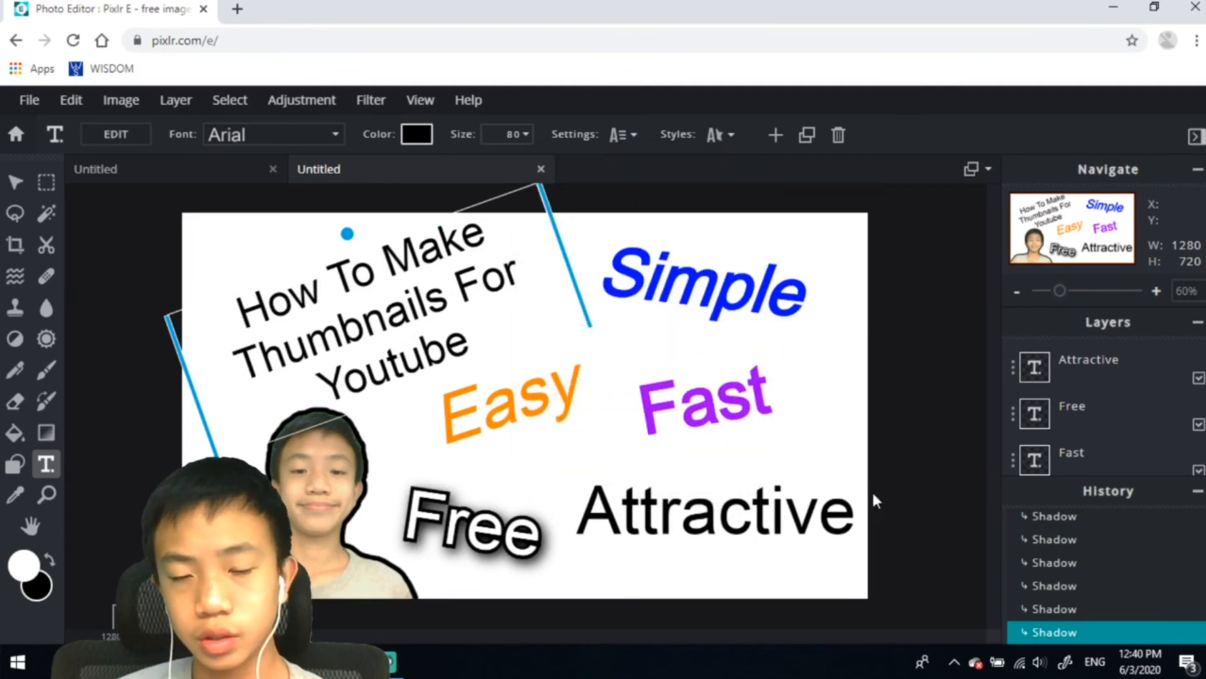
- Turn on the background style for the "Attractive" text and set its color to red, #FF0000
click(848, 506)
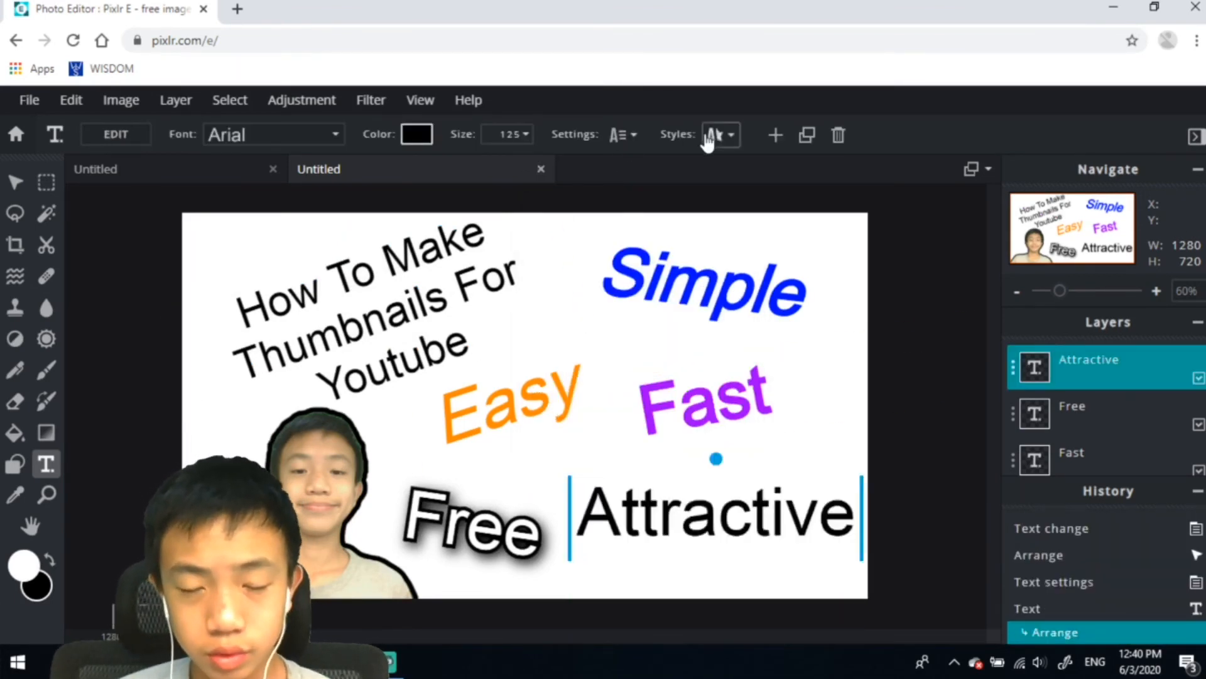
click(714, 135)
click(717, 217)
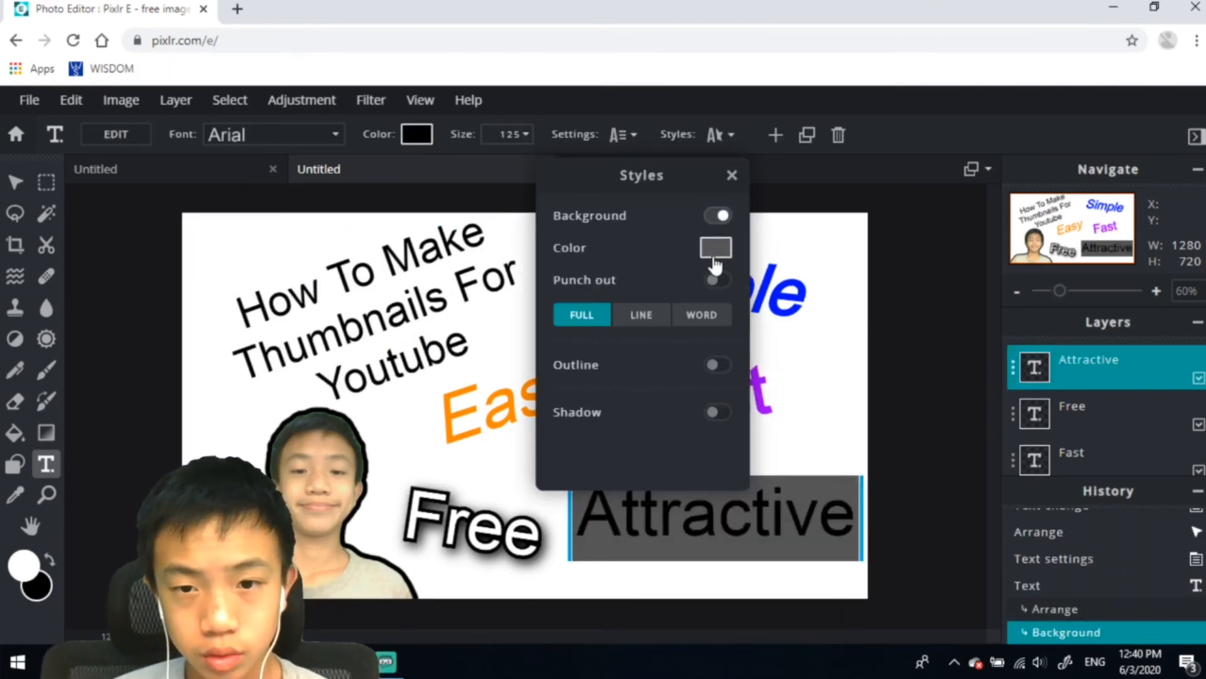
click(713, 258)
drag(578, 391, 629, 251)
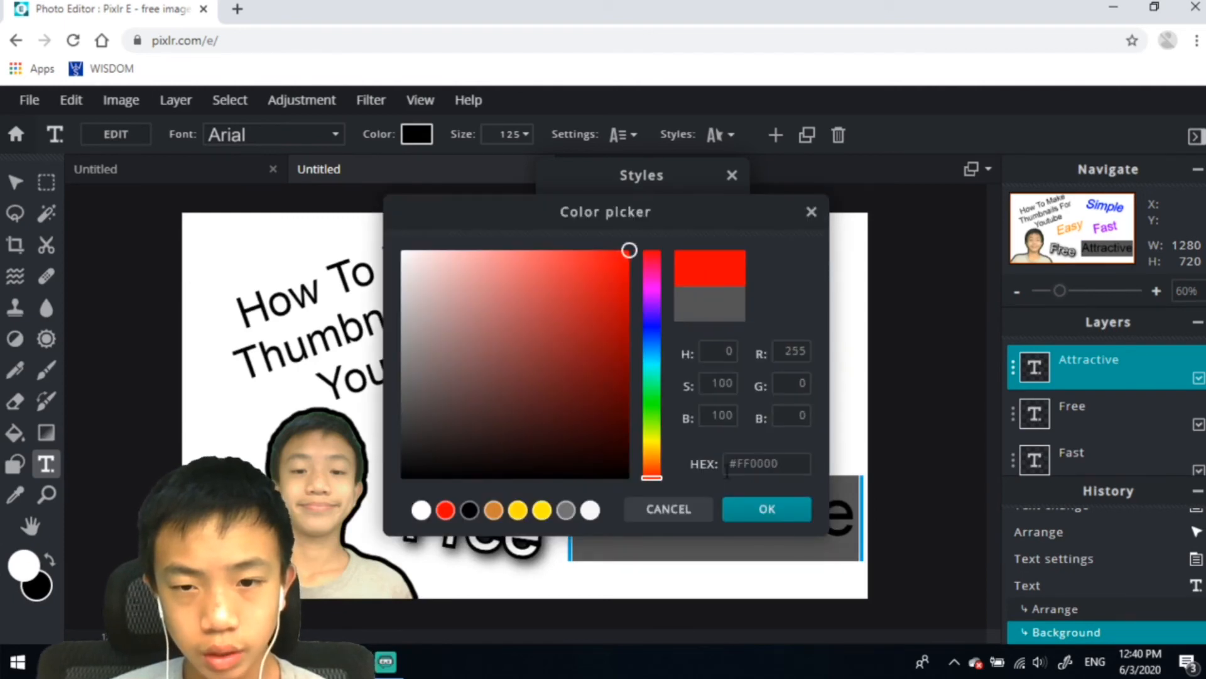
click(759, 517)
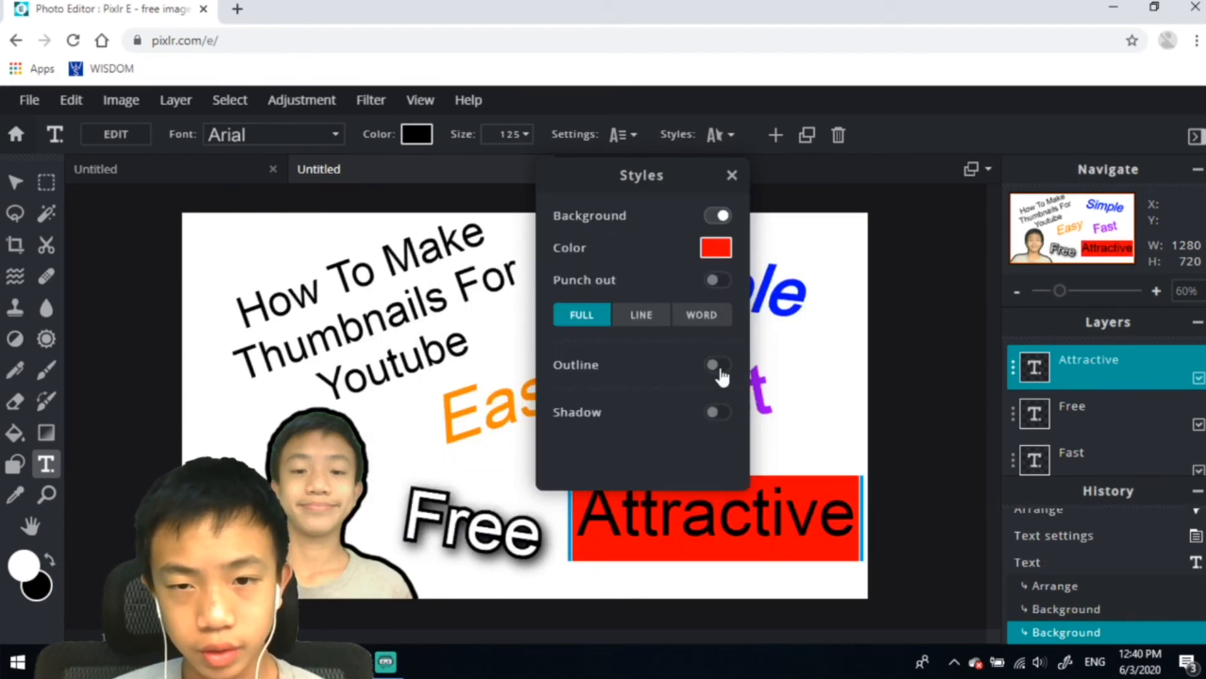
- Turn on the shadow style for "Attractive" and keep its color at #444444
click(716, 412)
click(715, 439)
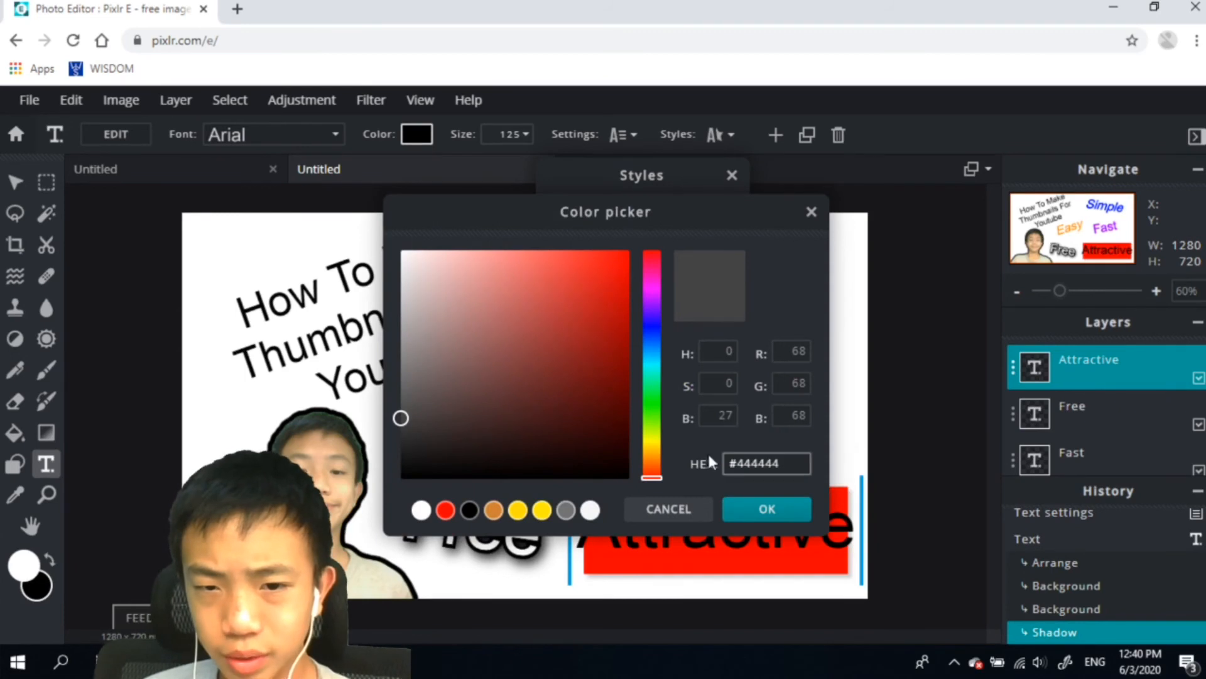
click(762, 503)
click(913, 518)
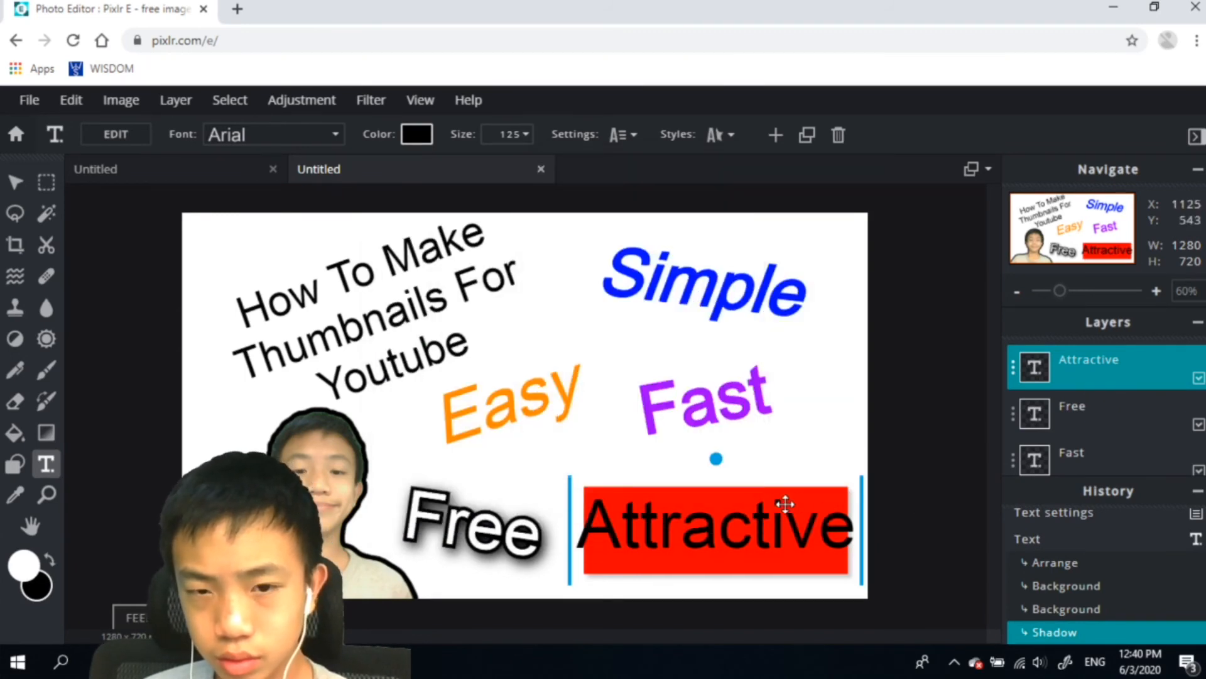
click(942, 534)
- Turn on the outline style for the "Attractive" text
click(790, 512)
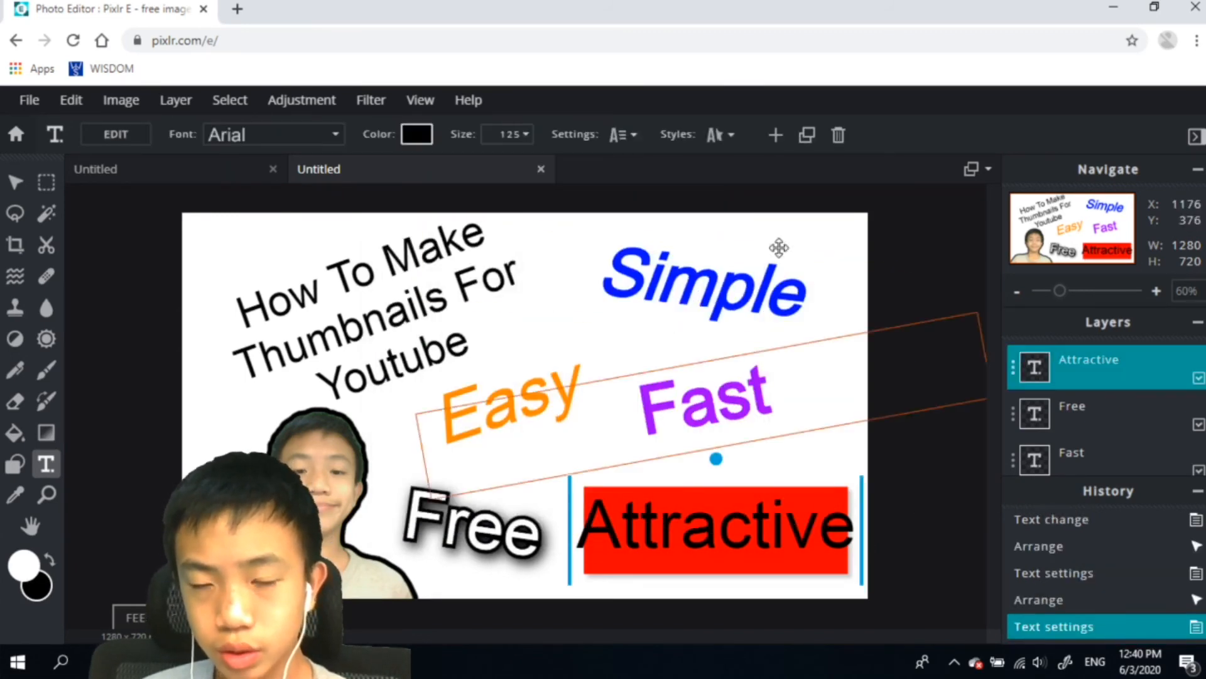
click(720, 135)
click(716, 365)
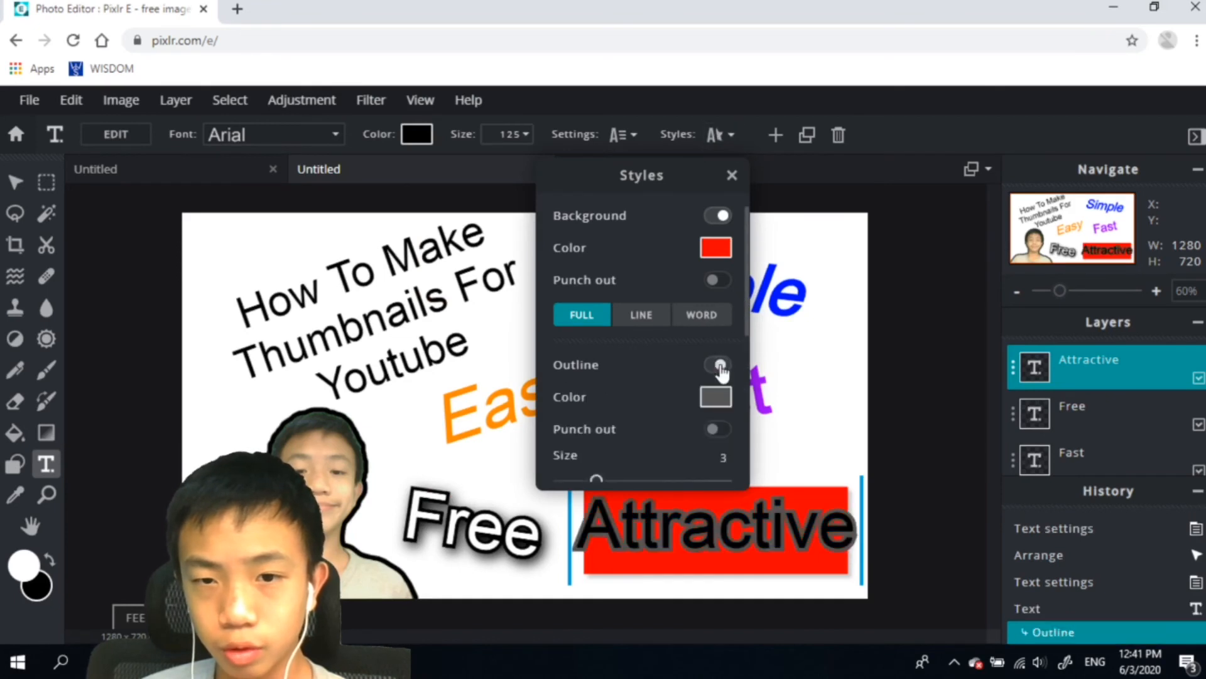
- Make the "Attractive" text bold and italic, and tilt it very slightly clockwise
click(620, 135)
click(621, 134)
click(518, 403)
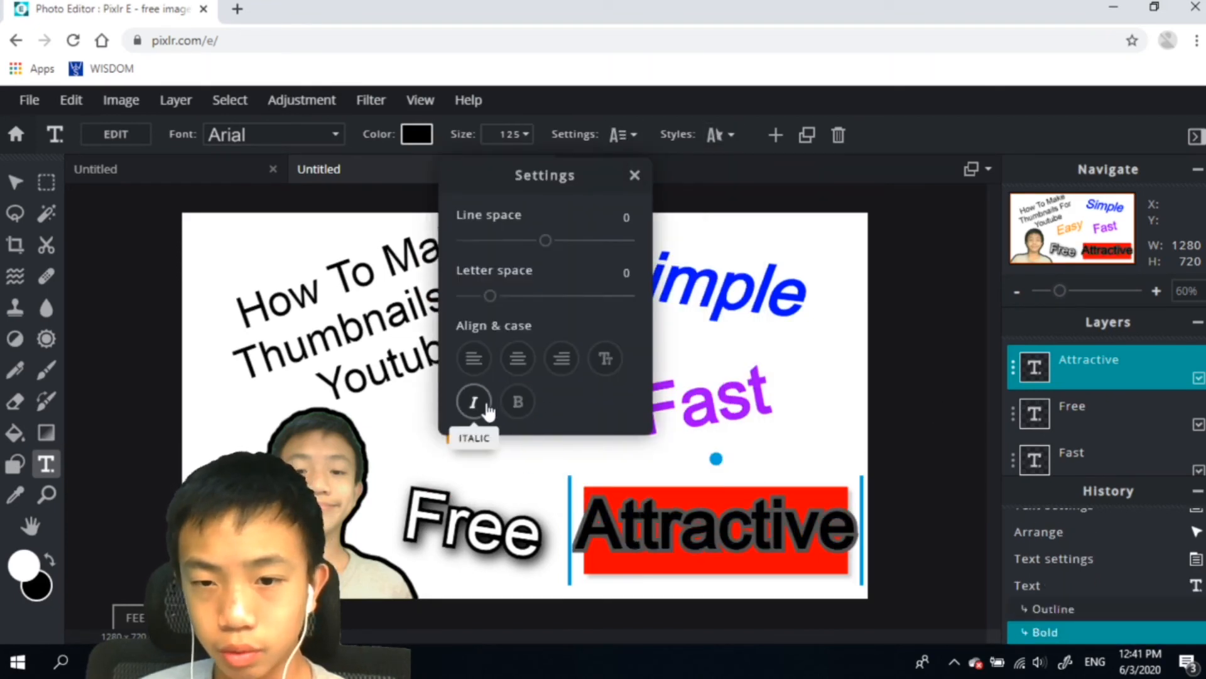
click(474, 403)
click(978, 394)
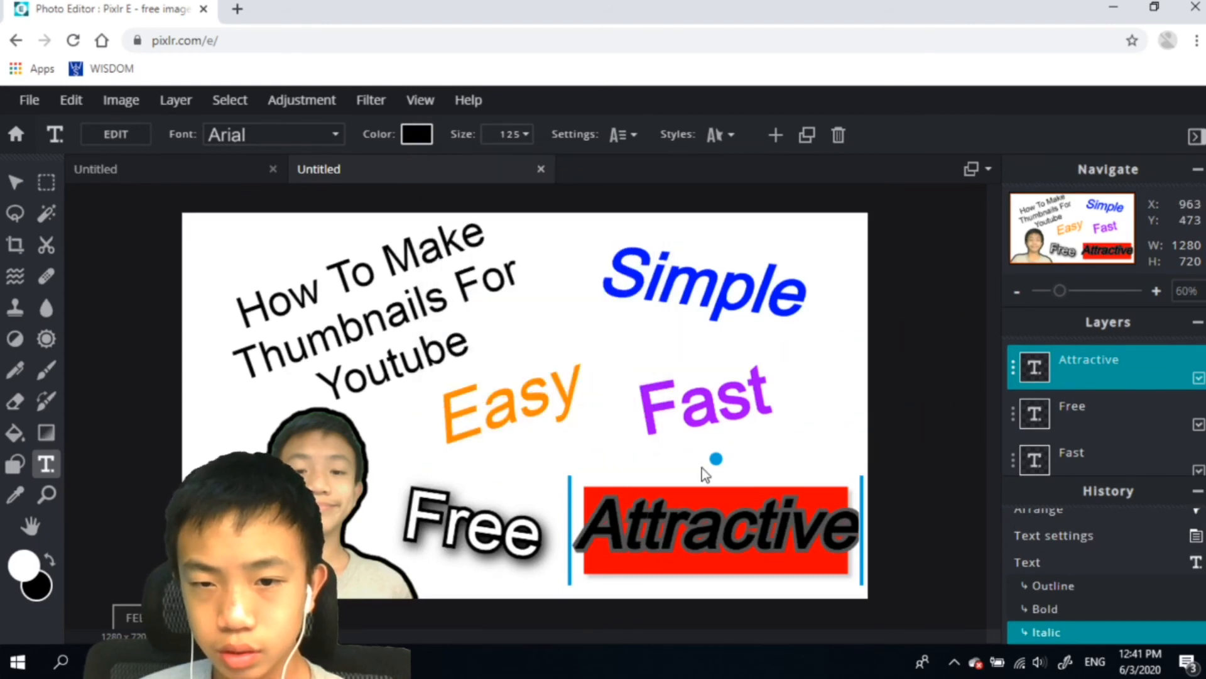
click(718, 461)
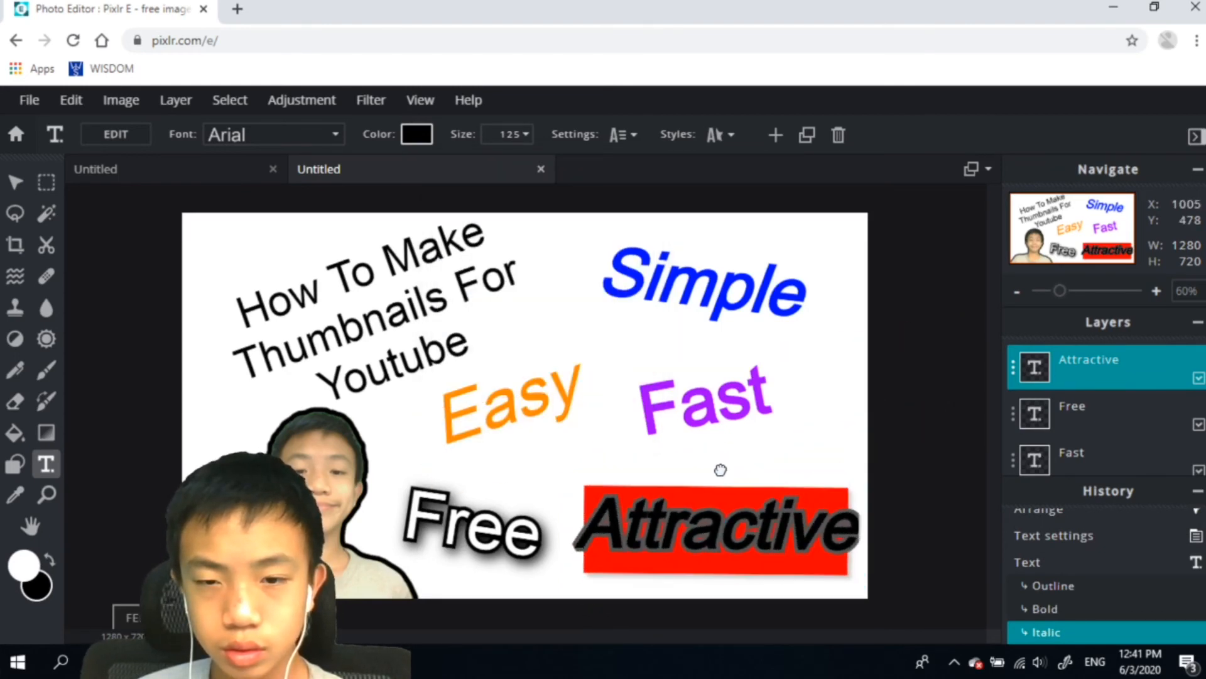
click(720, 470)
- Download the thumbnail as a high-quality JPG named Untitled at 1280x720
click(29, 100)
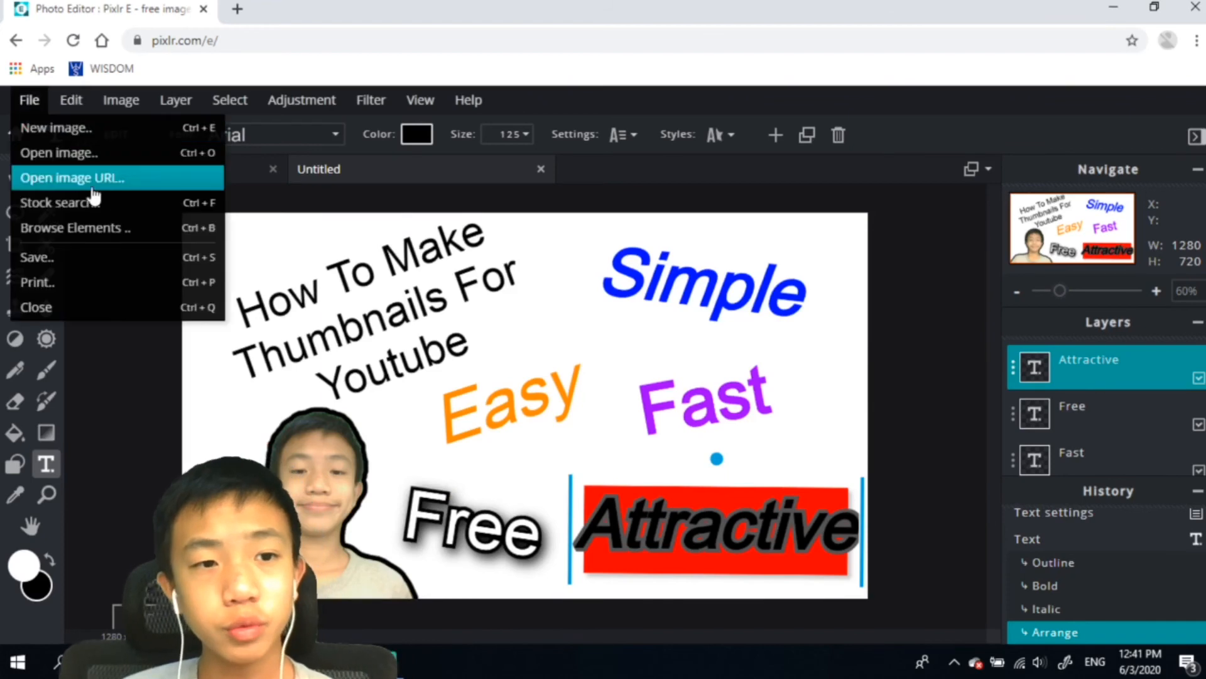
click(50, 257)
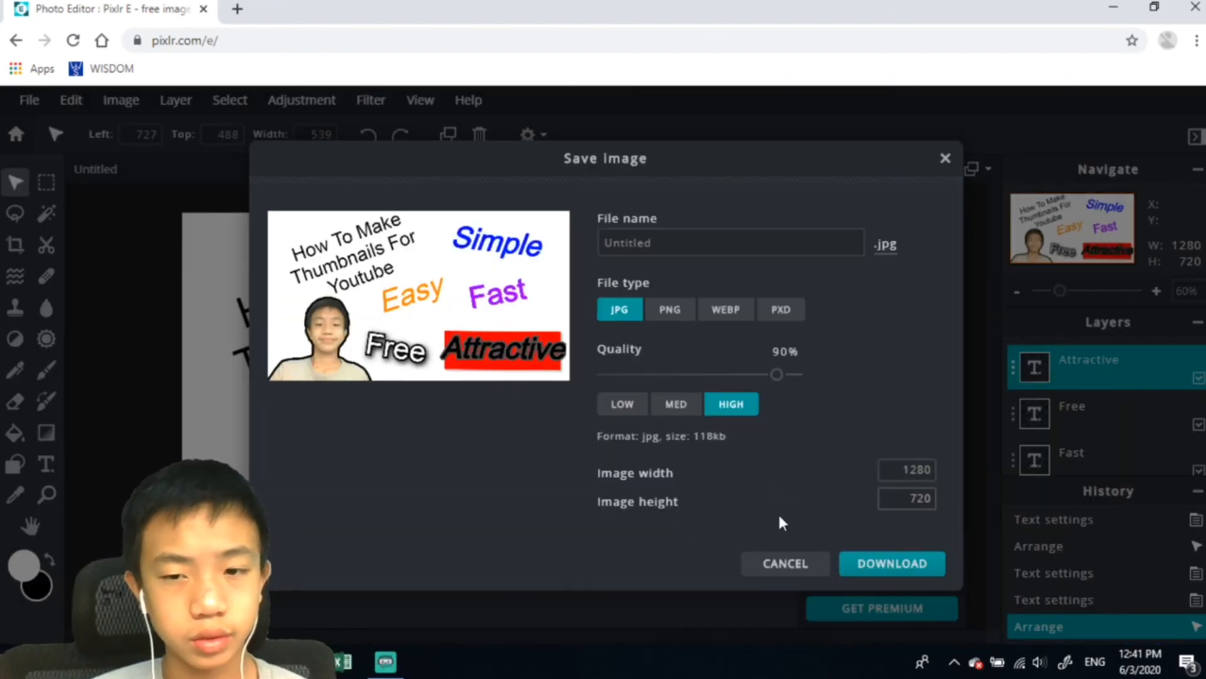
click(885, 563)
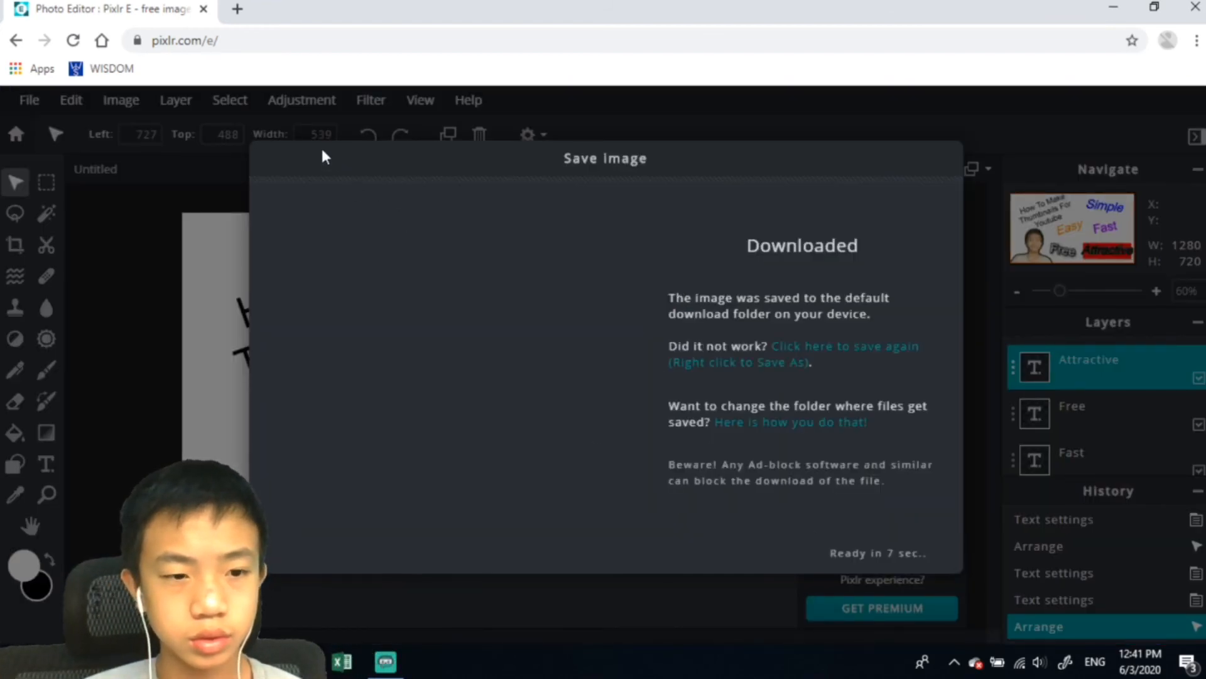
click(237, 9)
text(u)
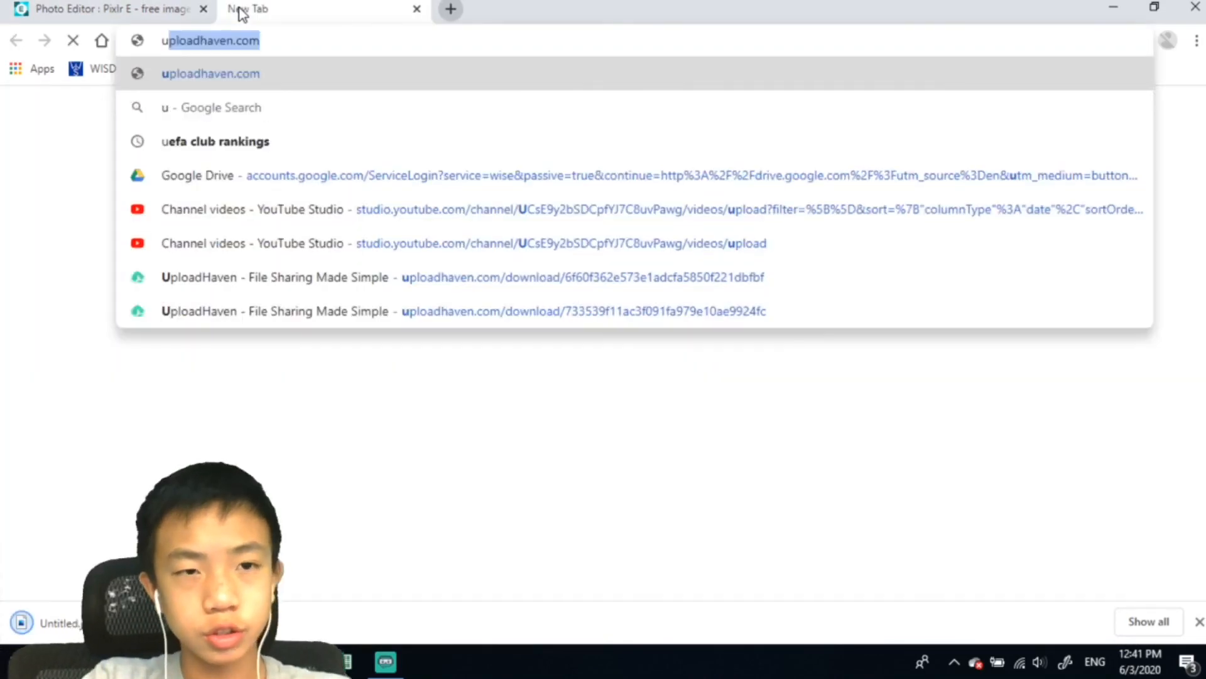
key(BackSpace)
key(BackSpace)
click(88, 5)
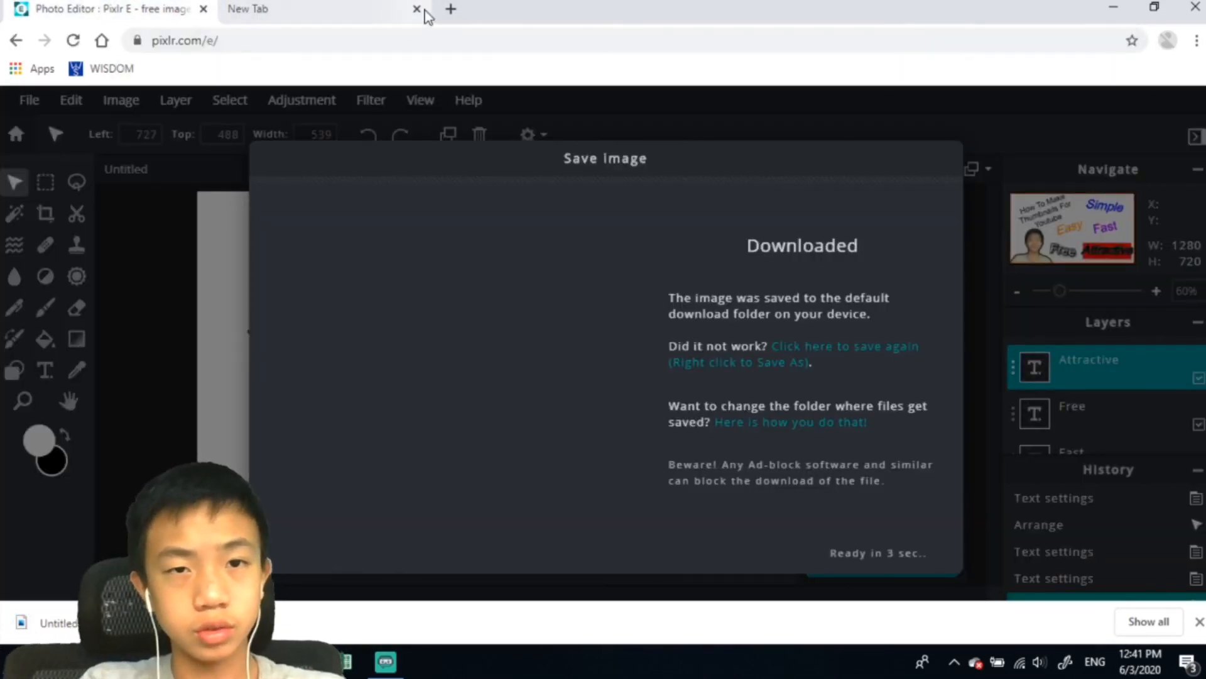
click(424, 10)
click(418, 9)
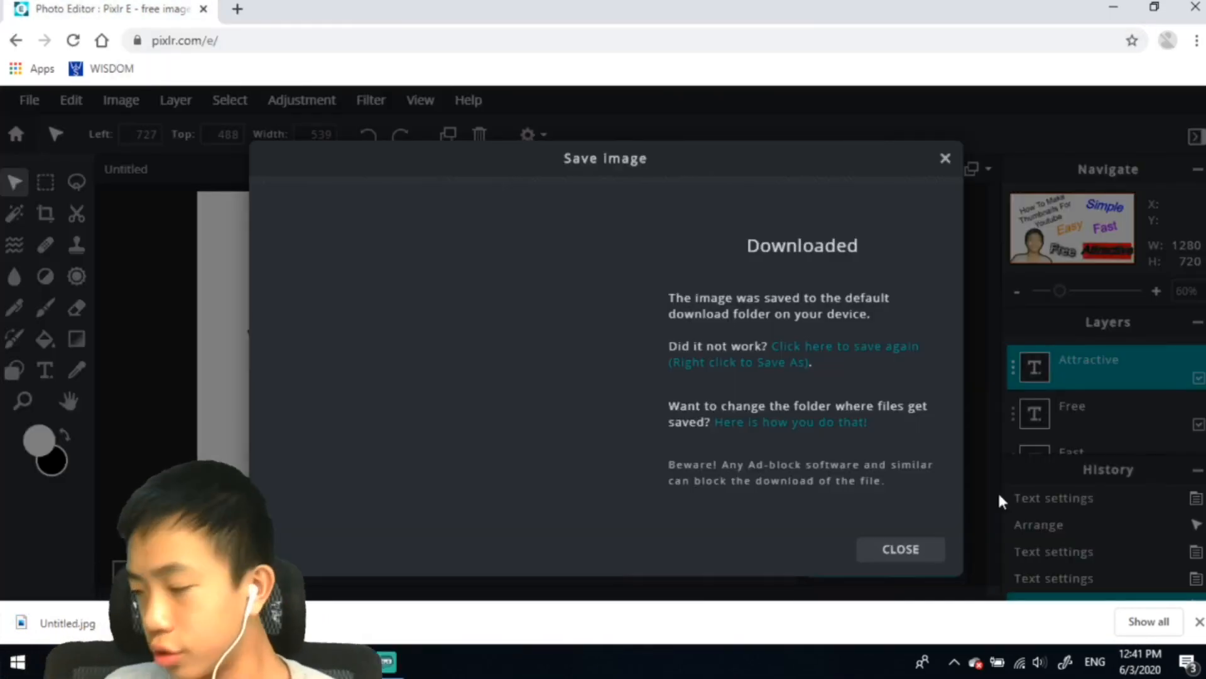